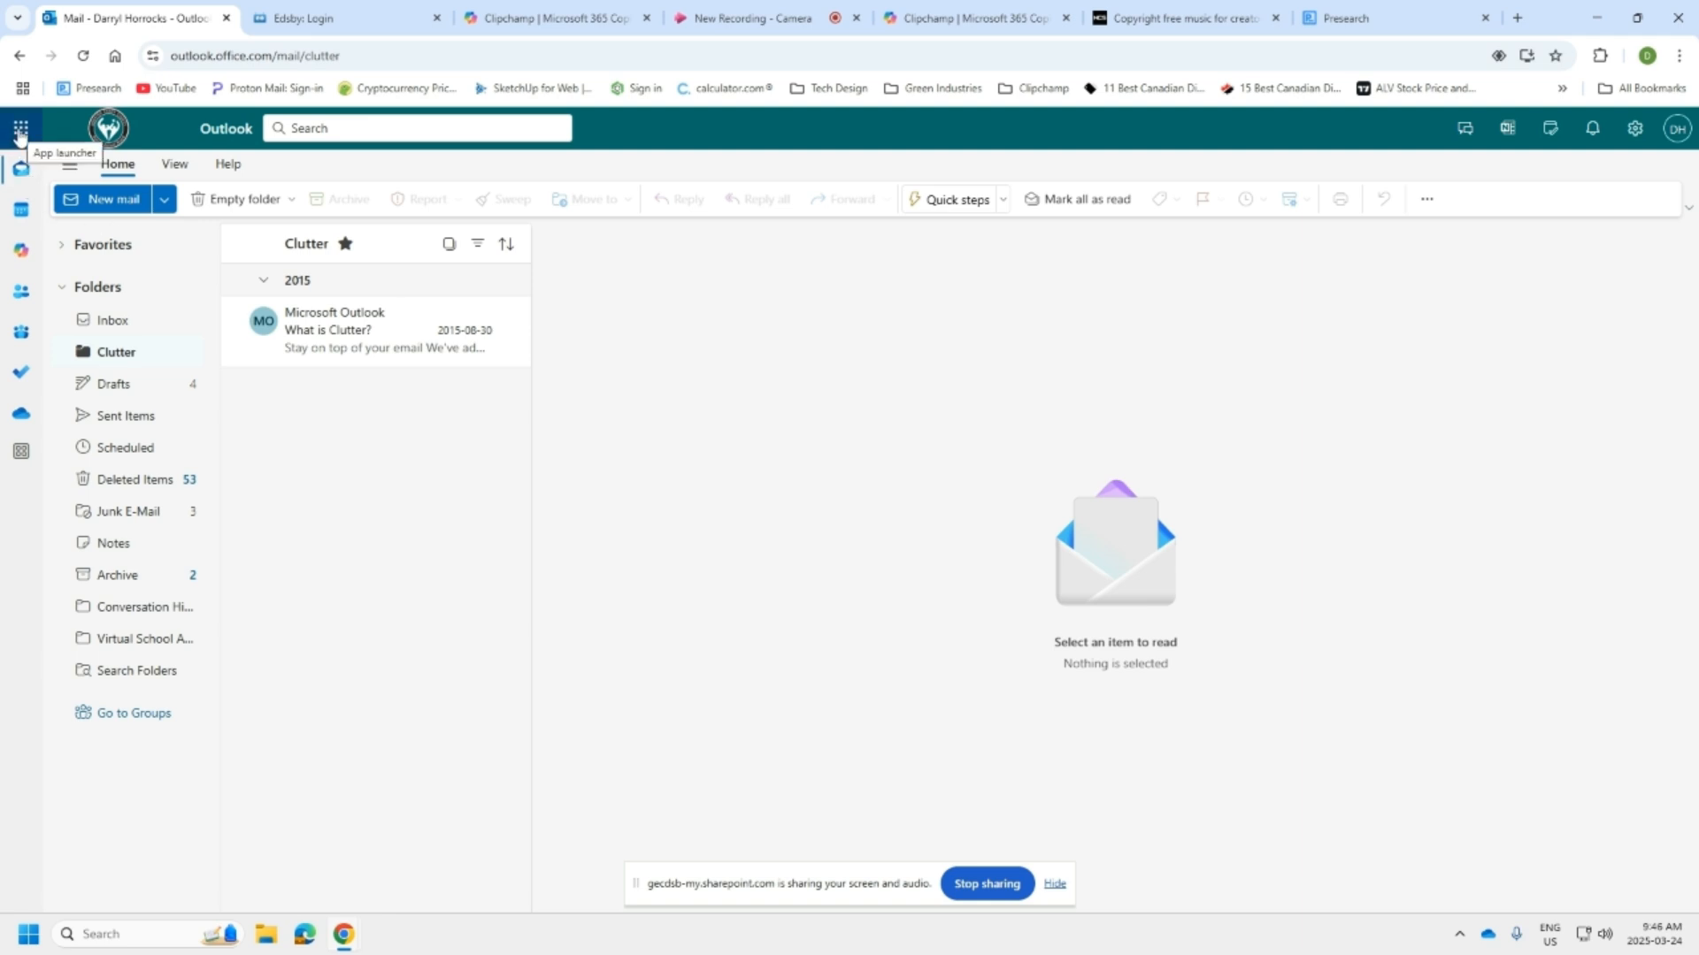
click(19, 132)
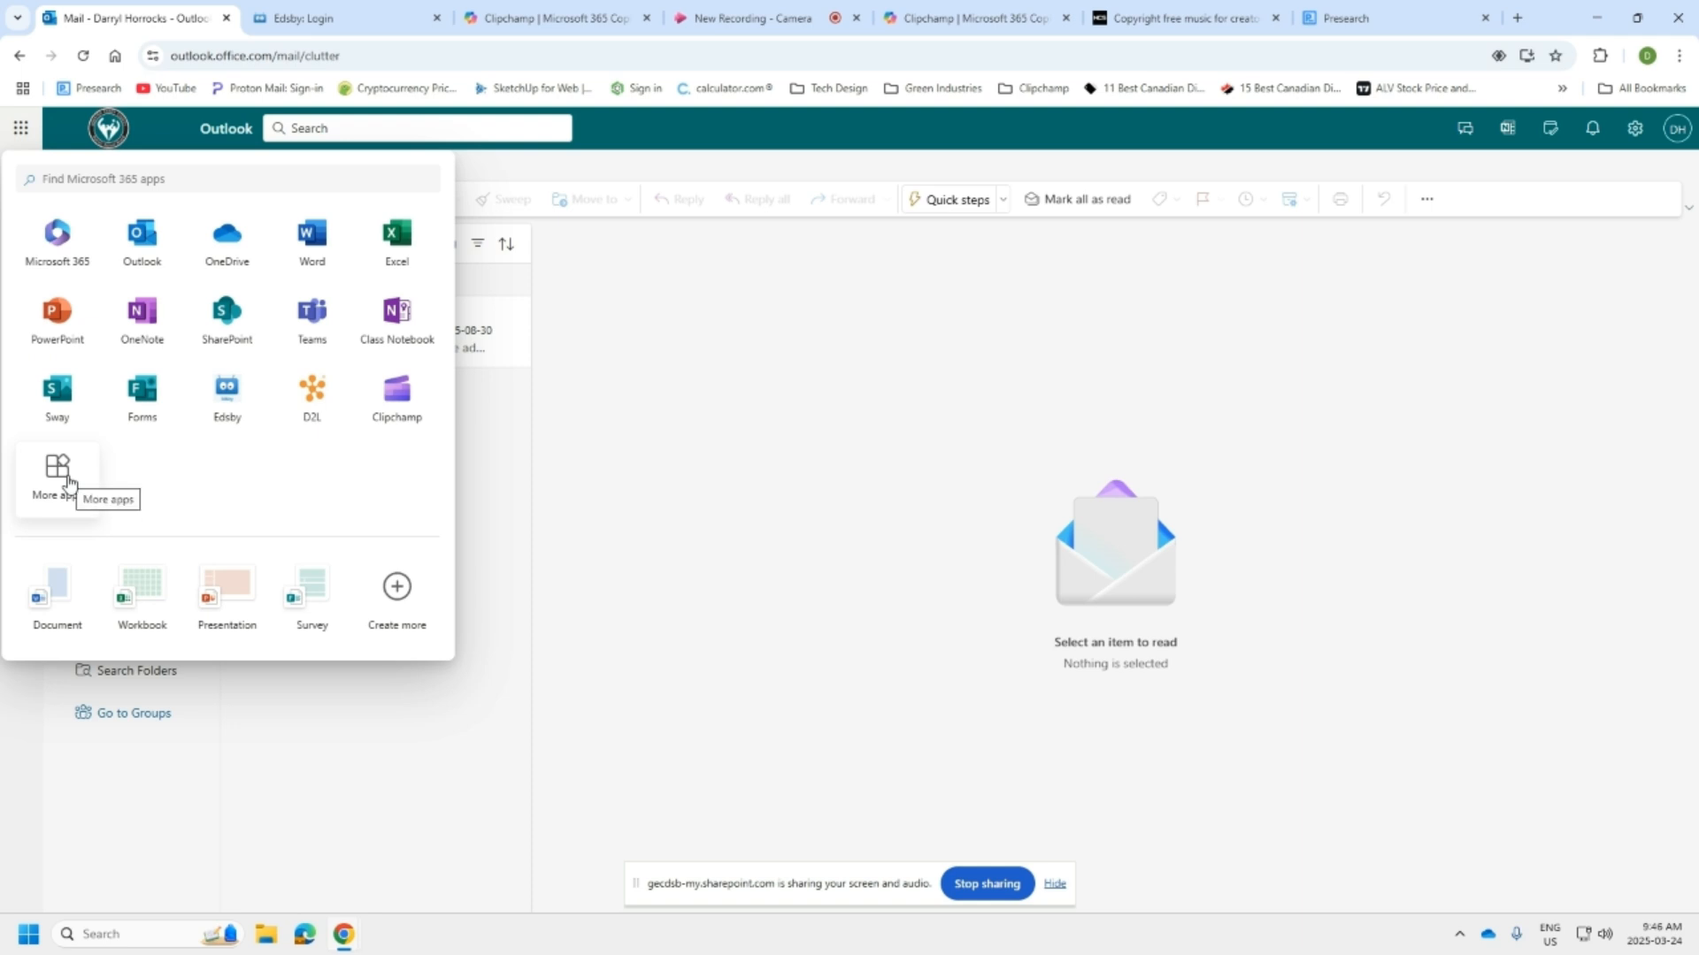
click(162, 181)
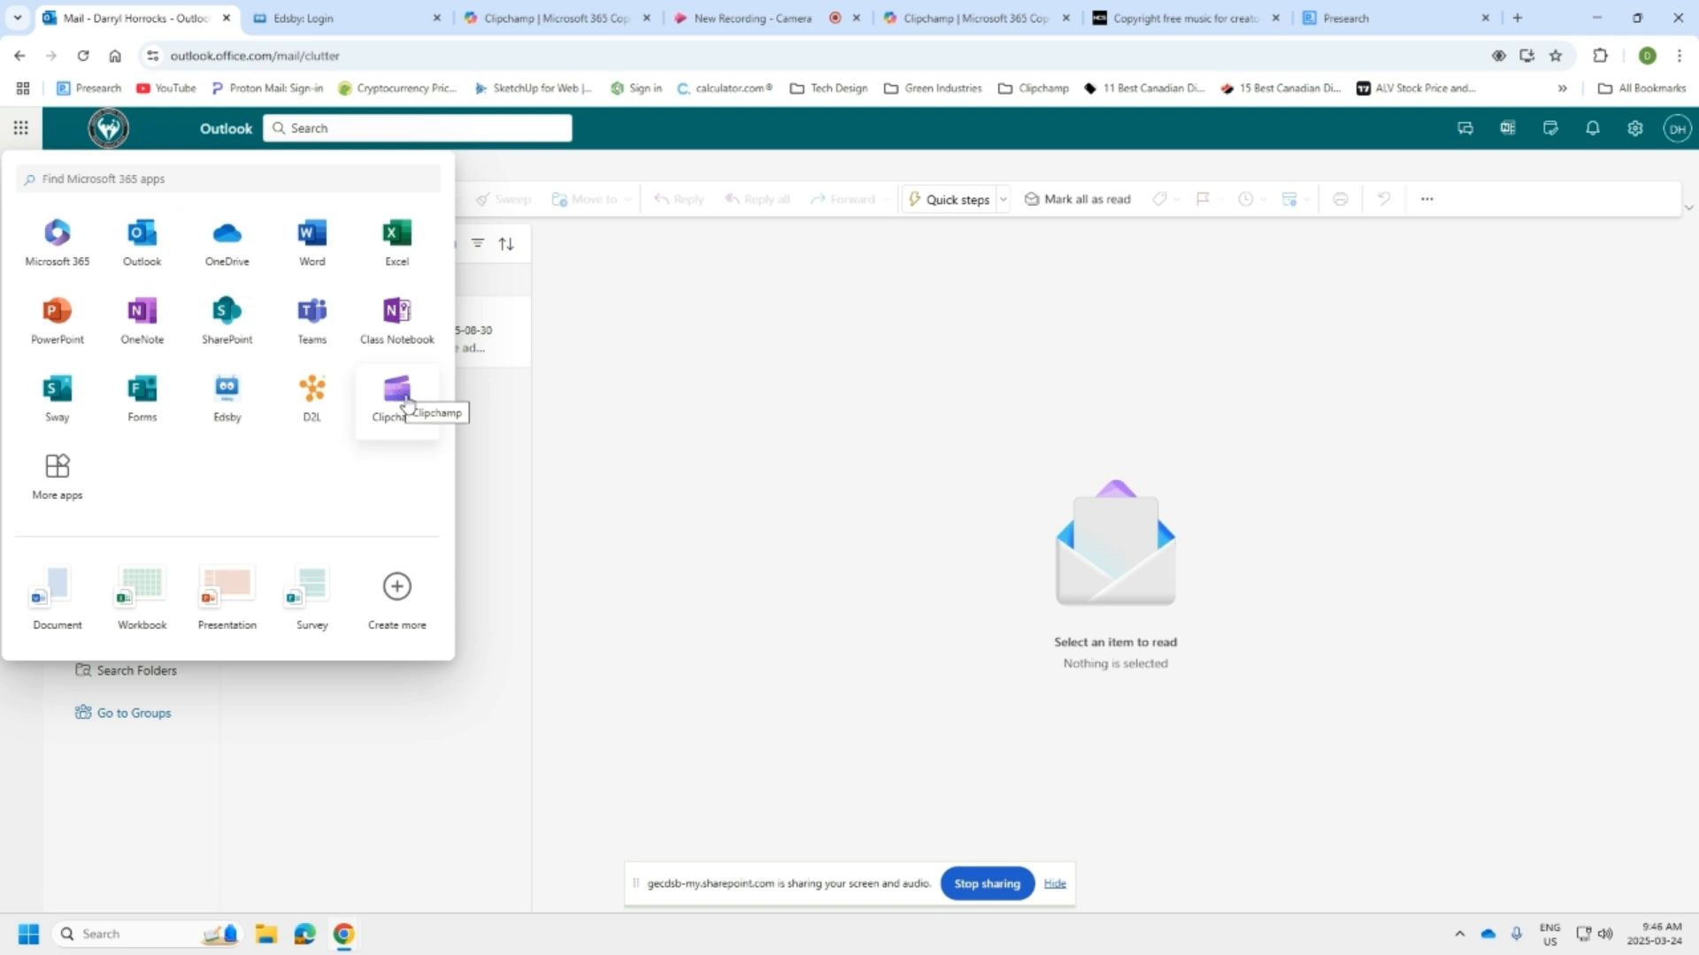
click(24, 131)
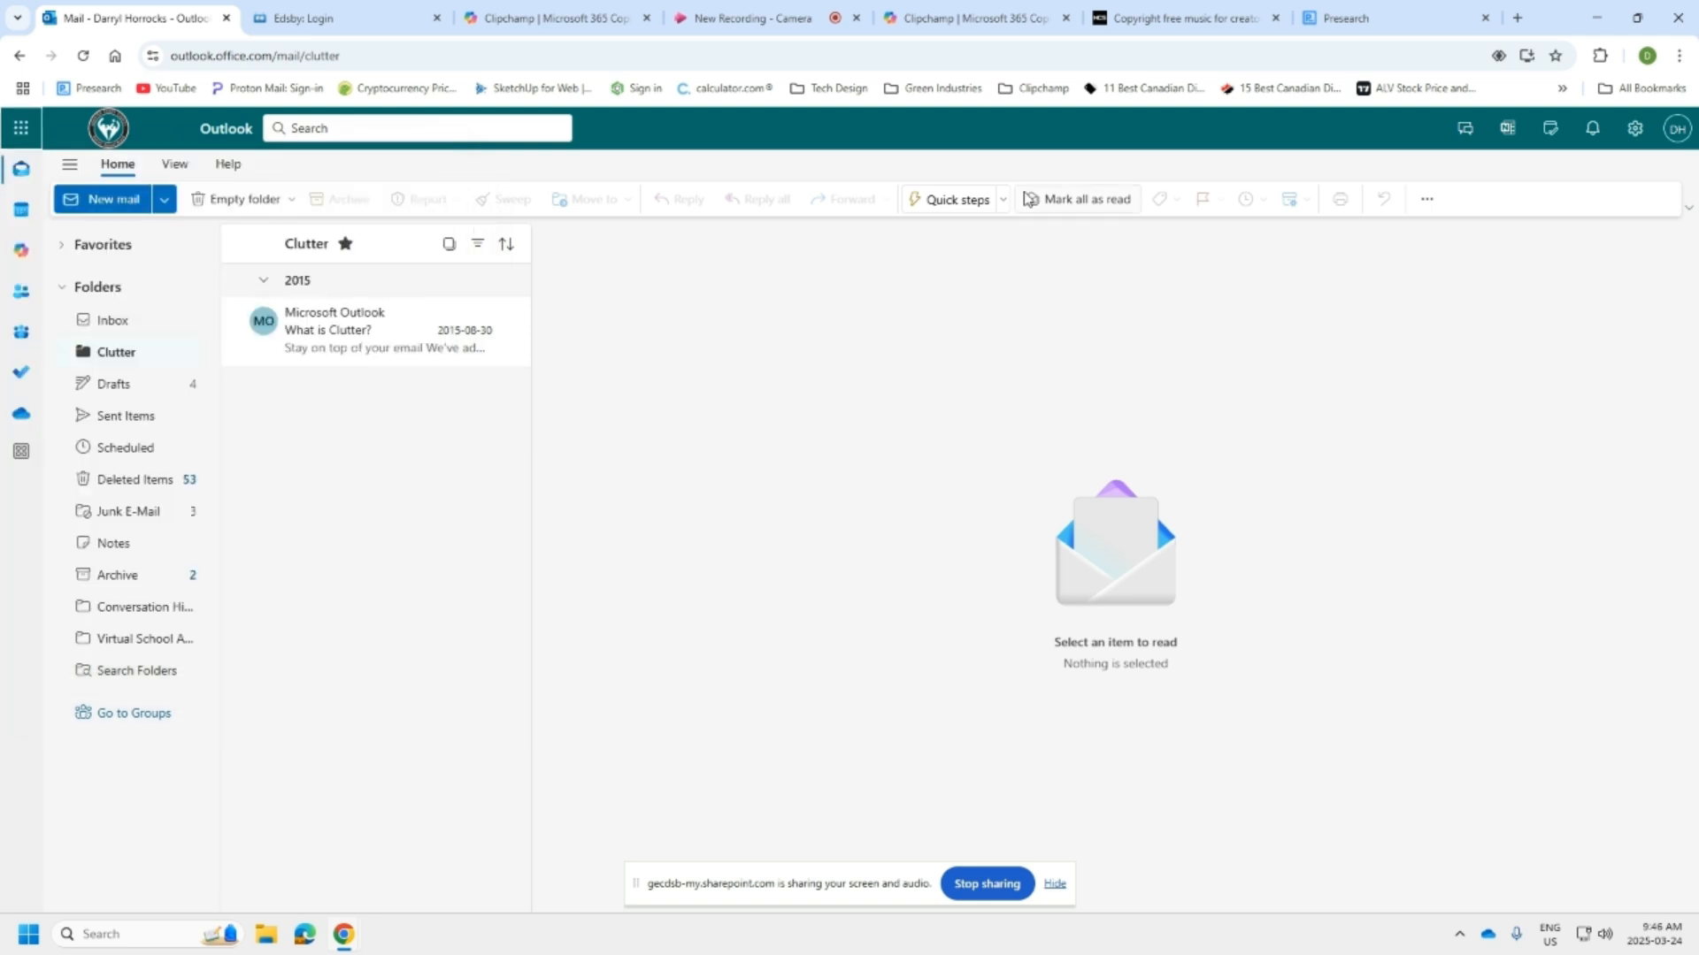
Switch to the open Clipchamp home page and create a new video project
click(959, 24)
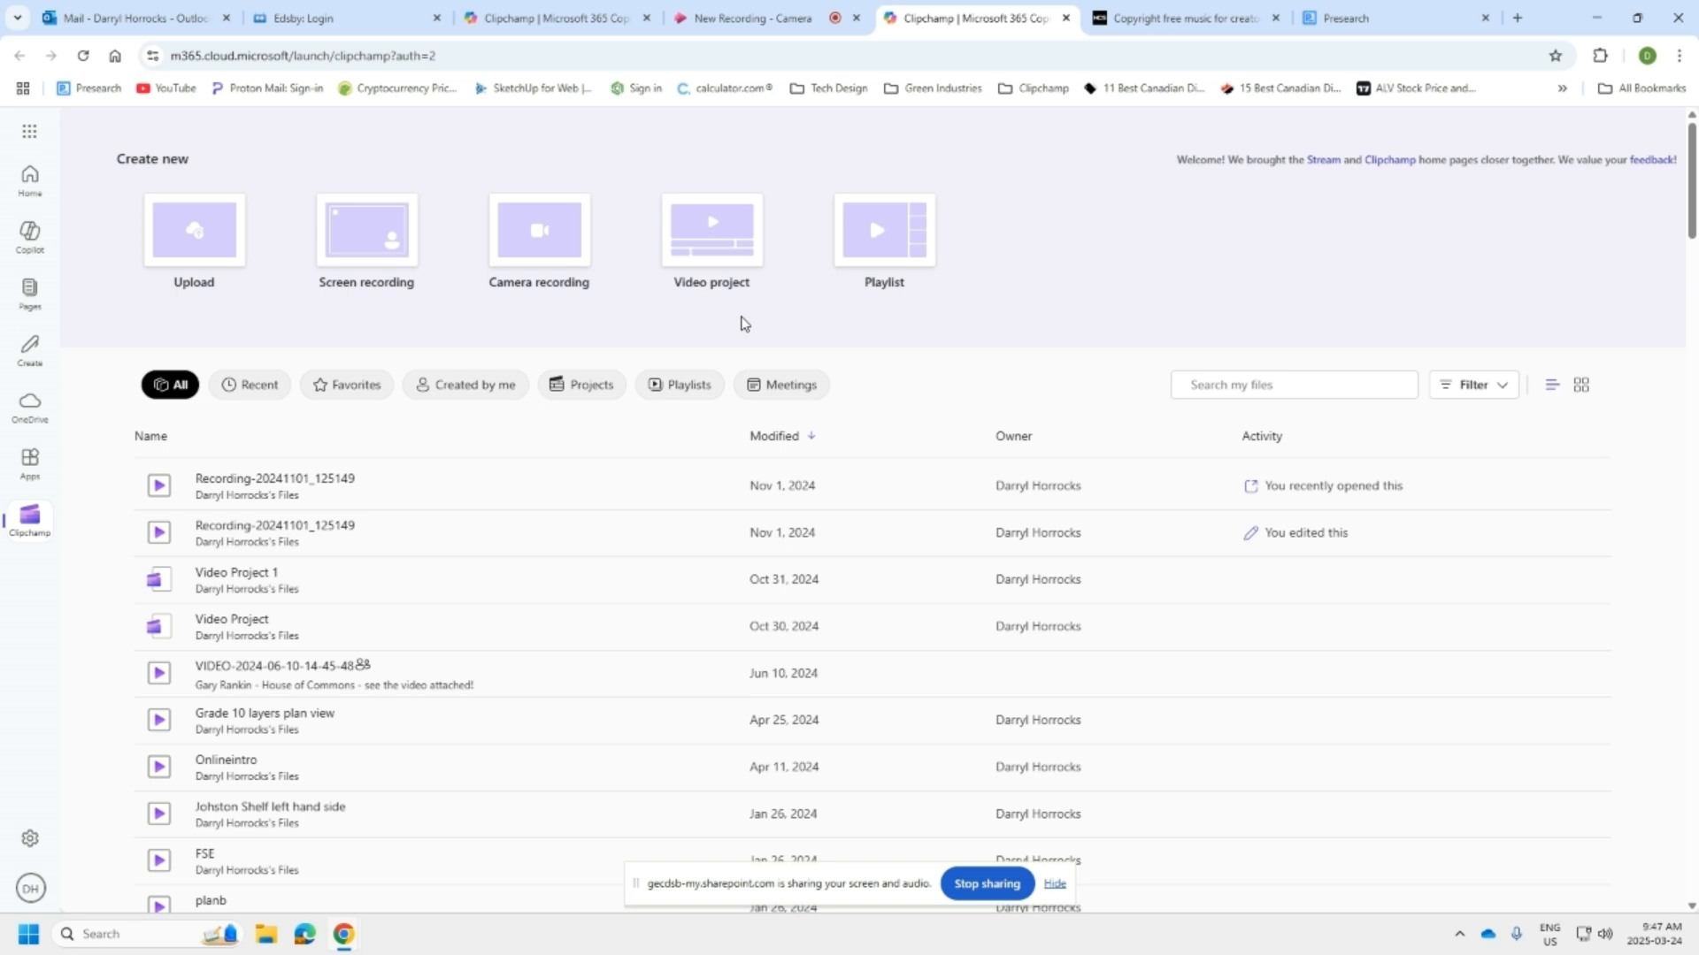
click(731, 258)
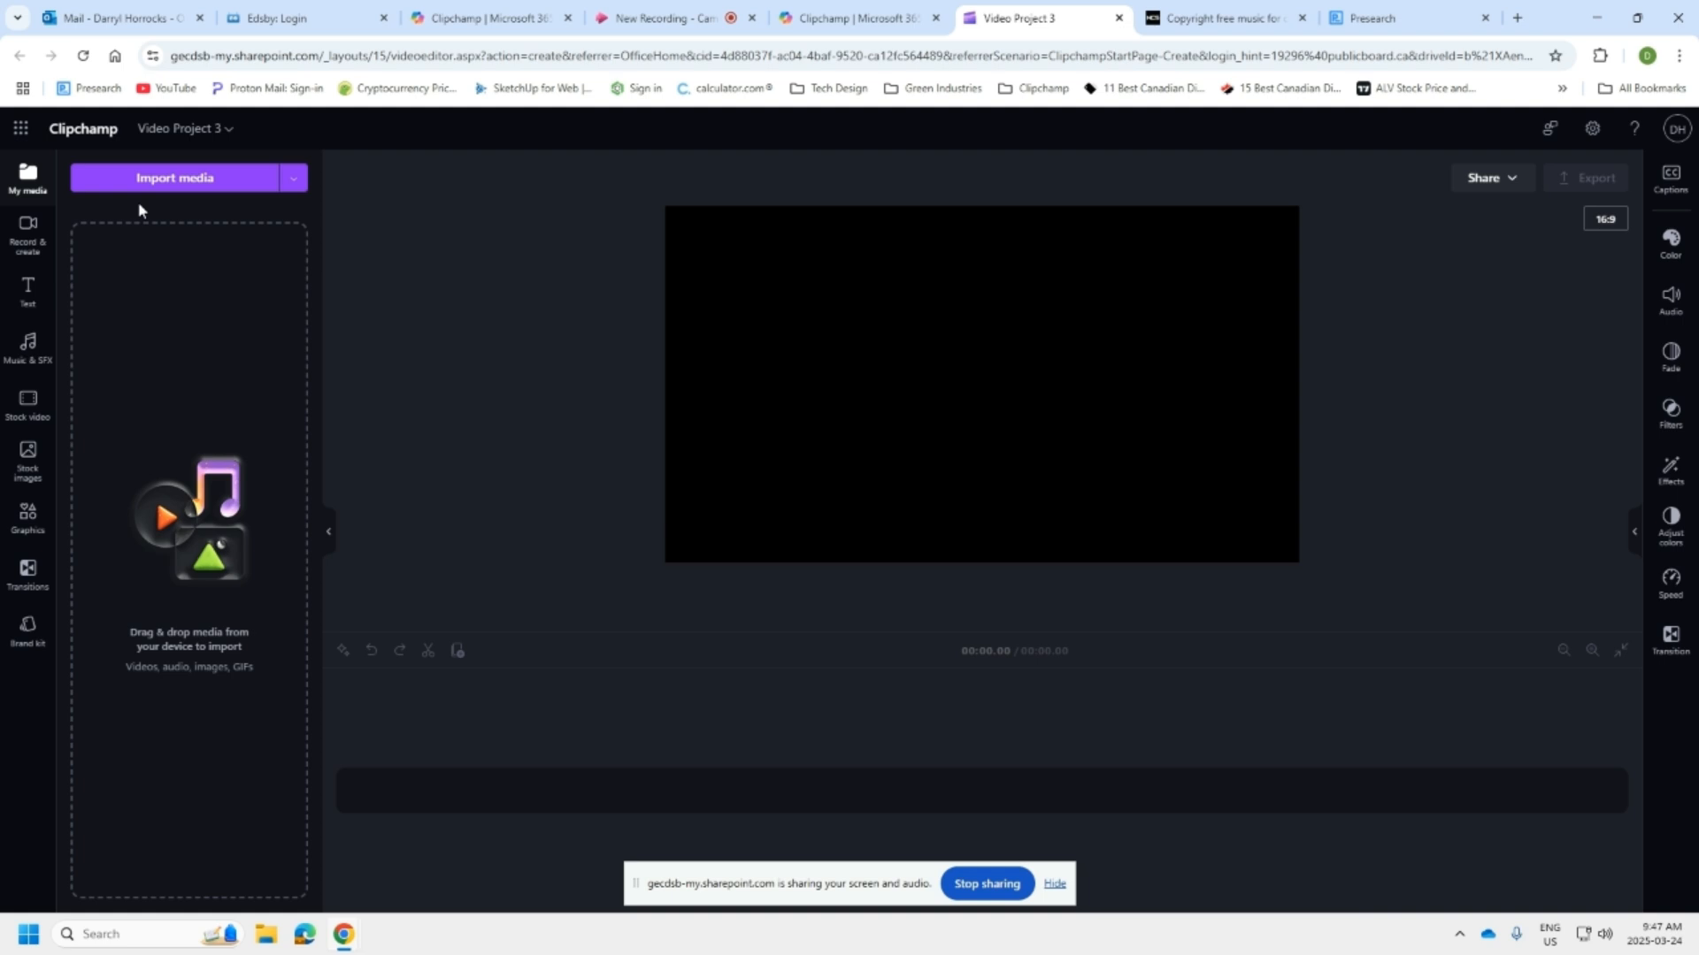
Import the video "Raw footage for editing.mp4" from the Downloads folder into the project's media
click(190, 195)
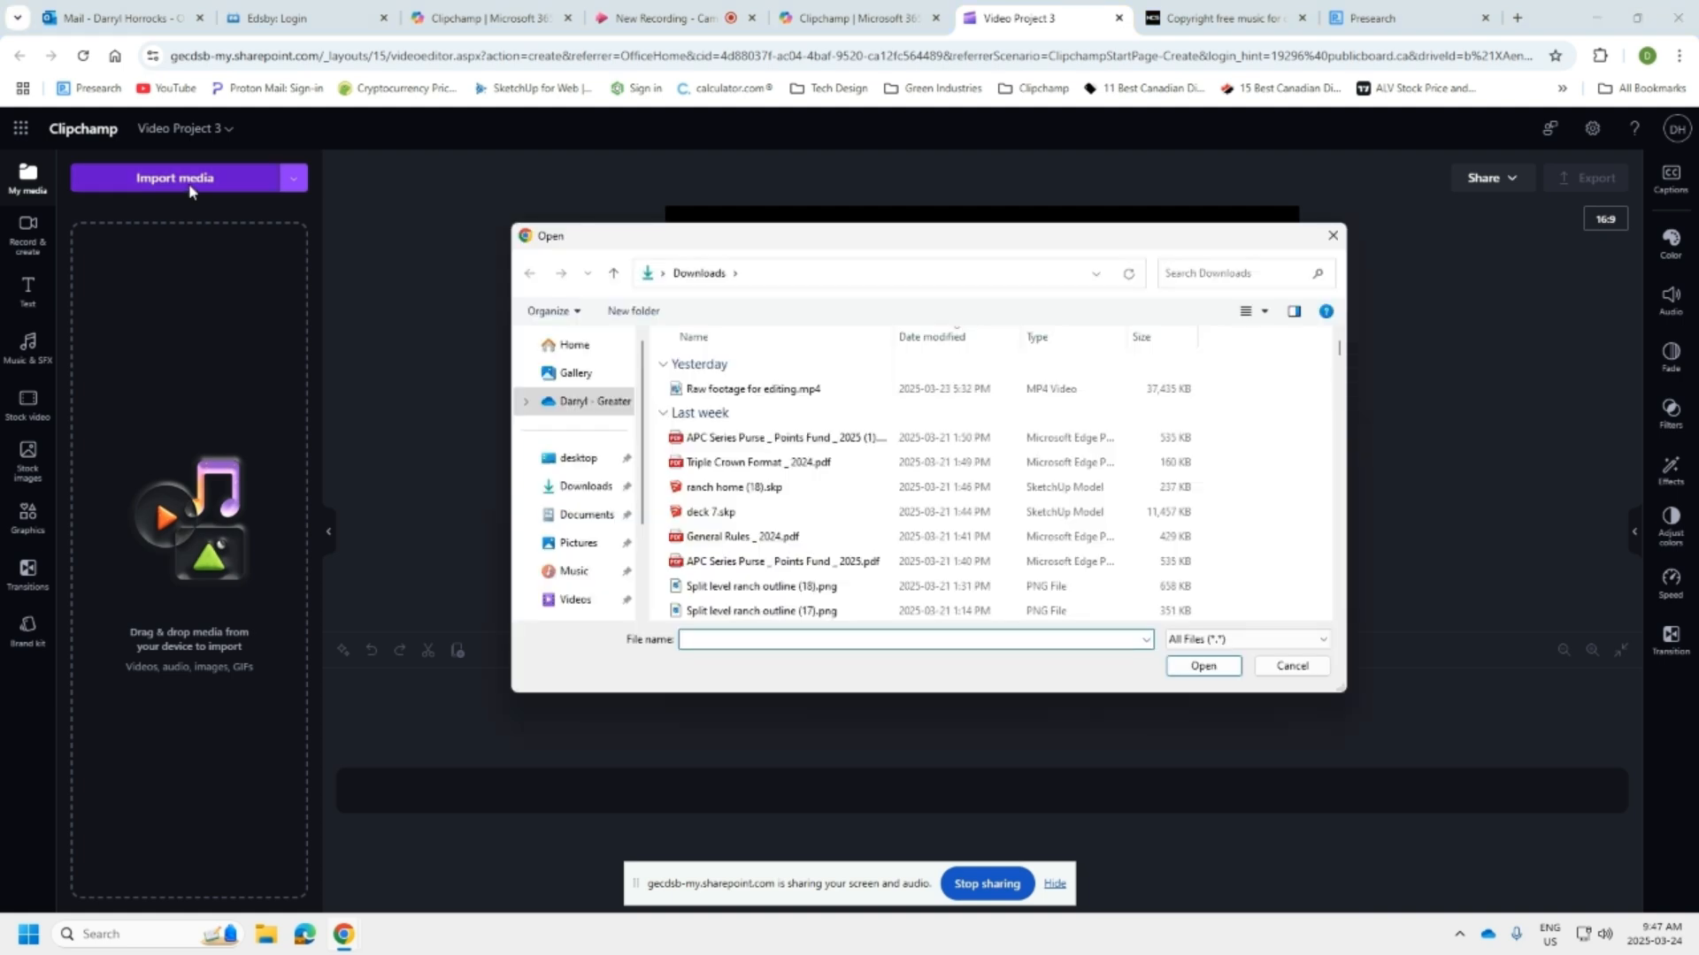
click(584, 491)
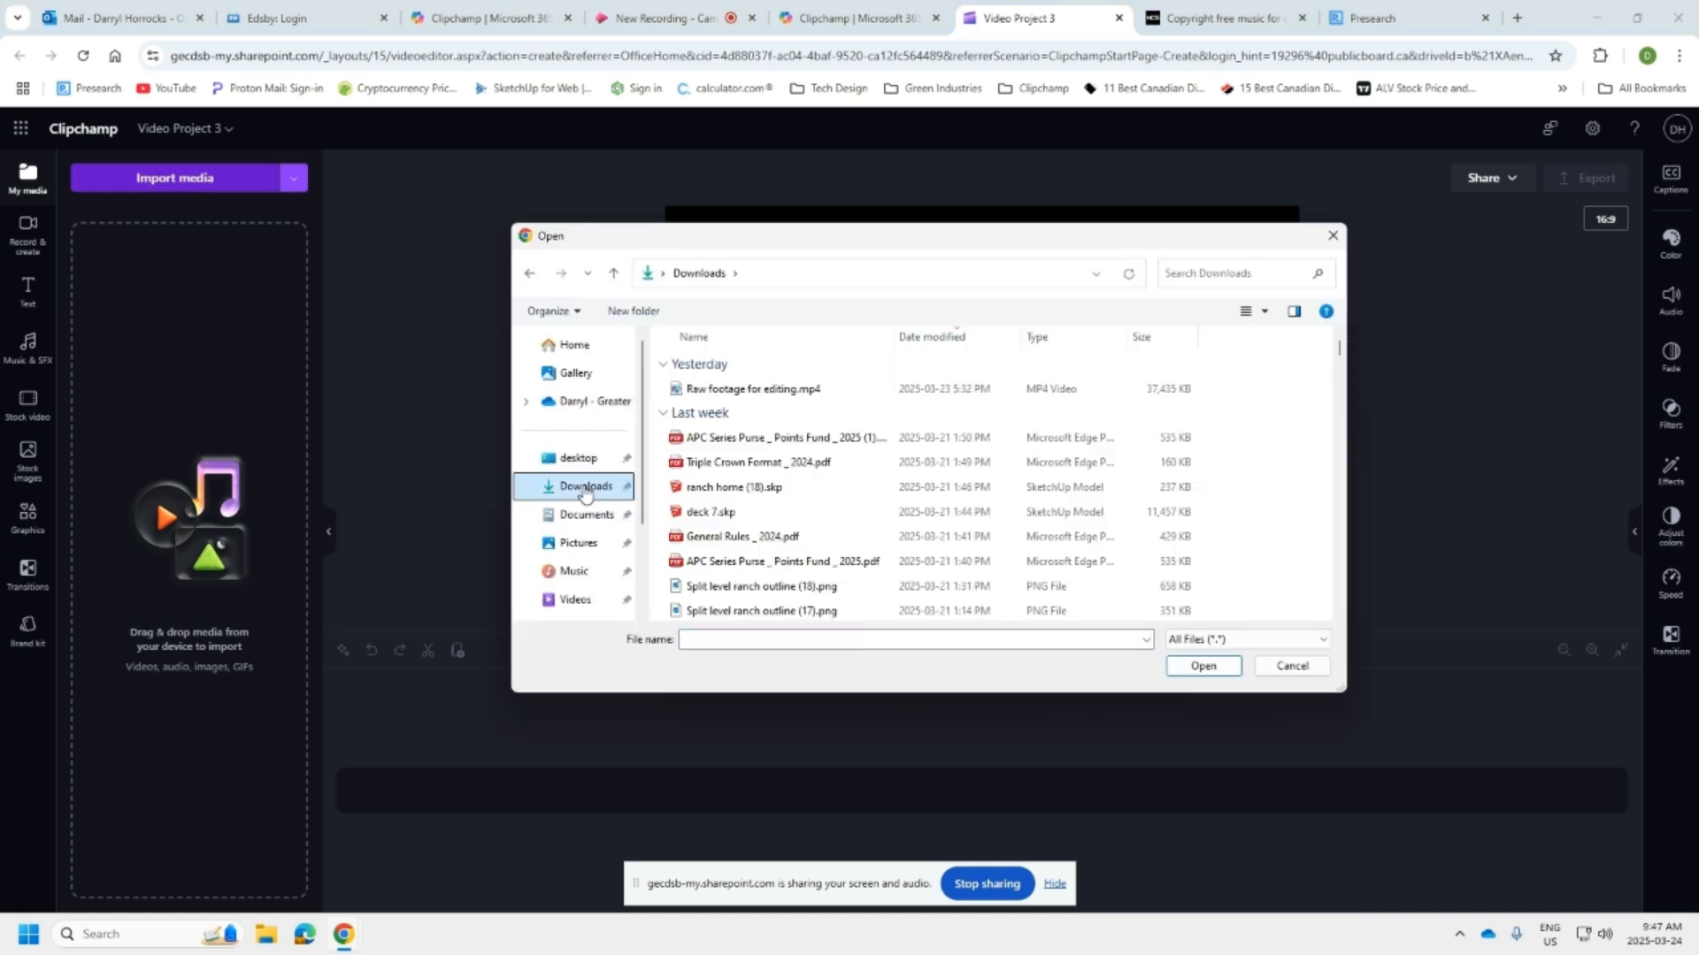
click(741, 394)
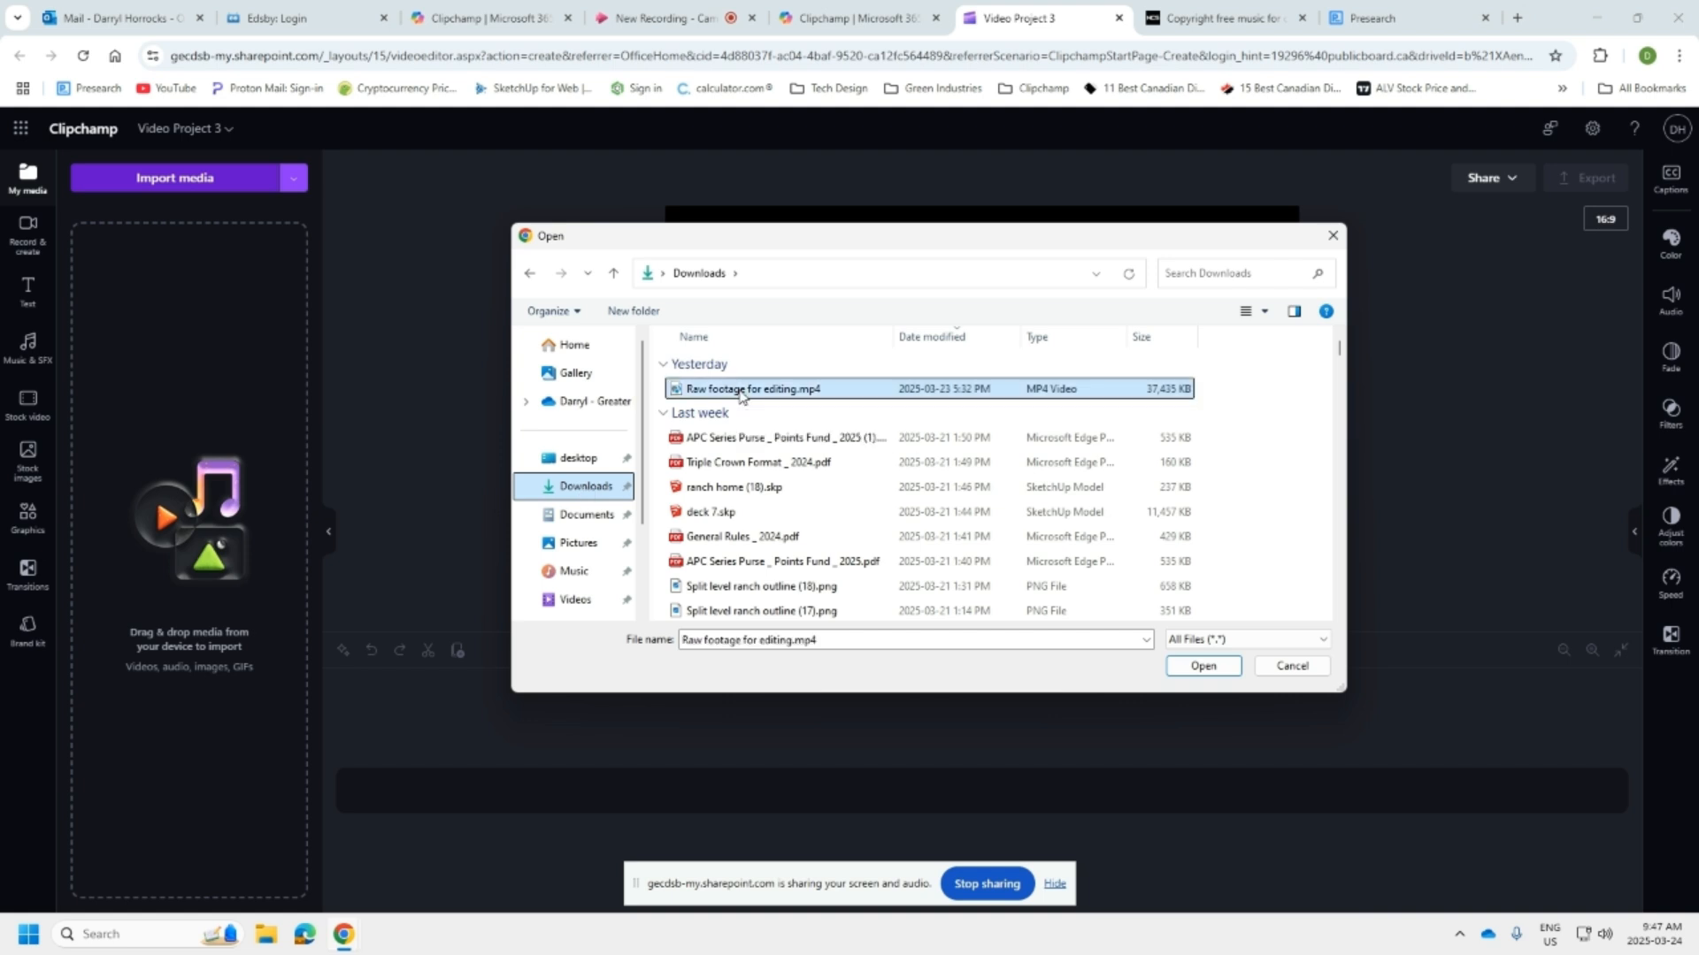
click(1203, 668)
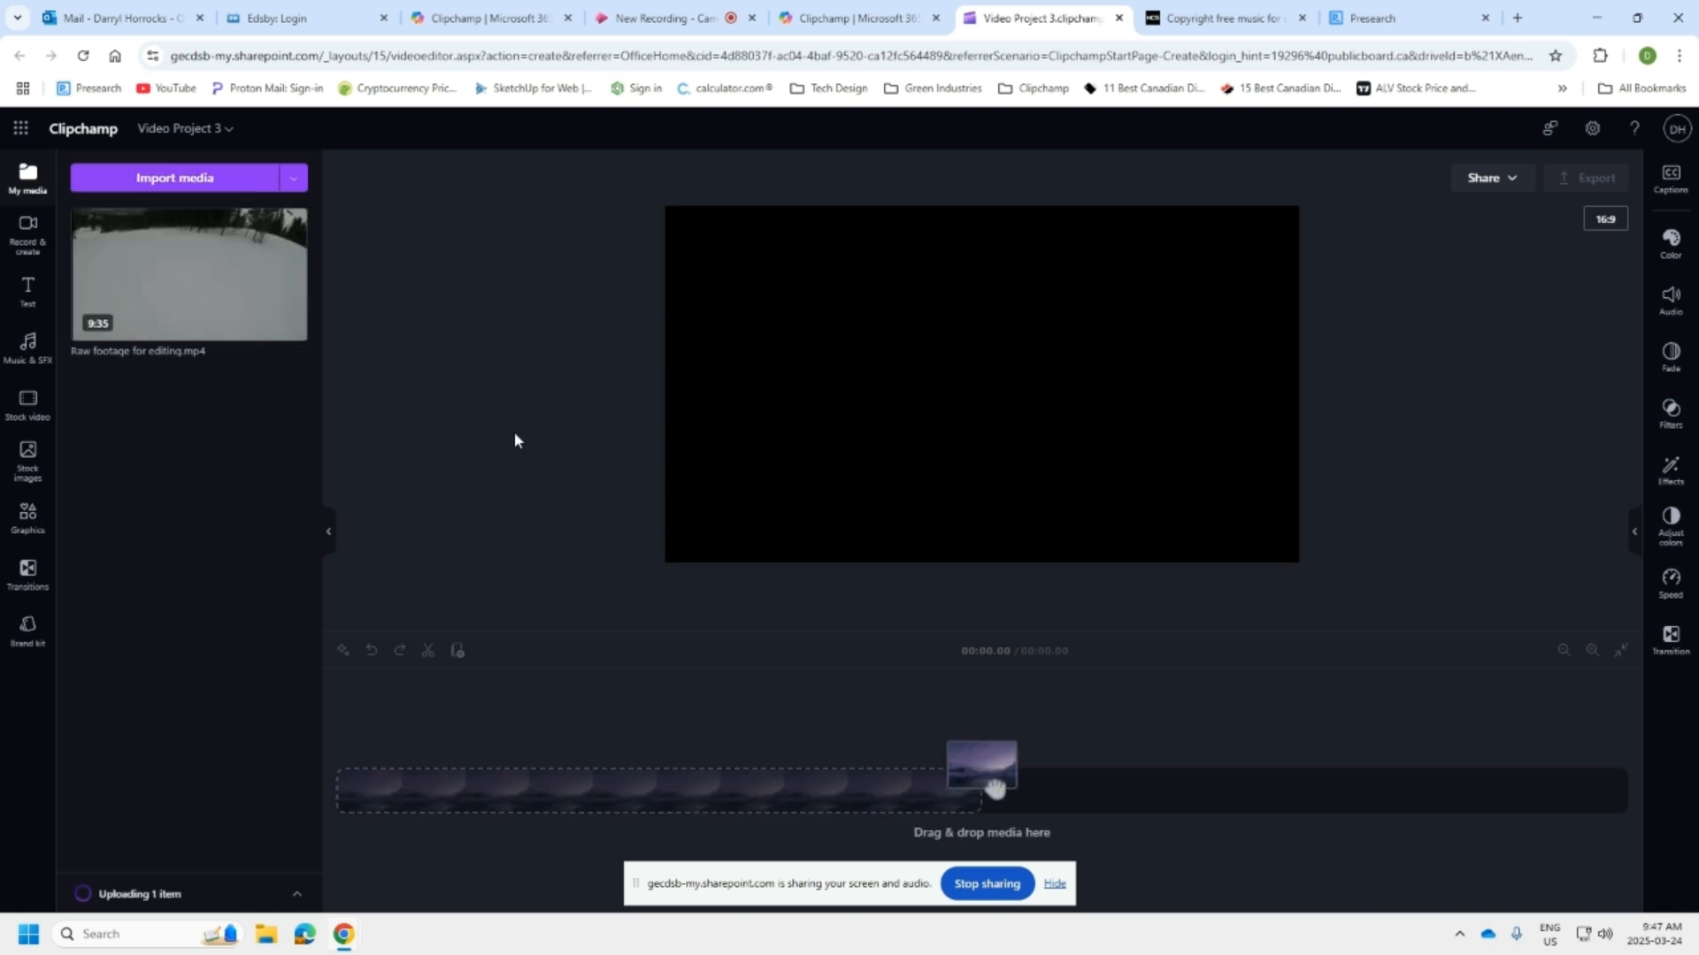
Place the imported raw footage clip on the timeline as the first video
click(196, 286)
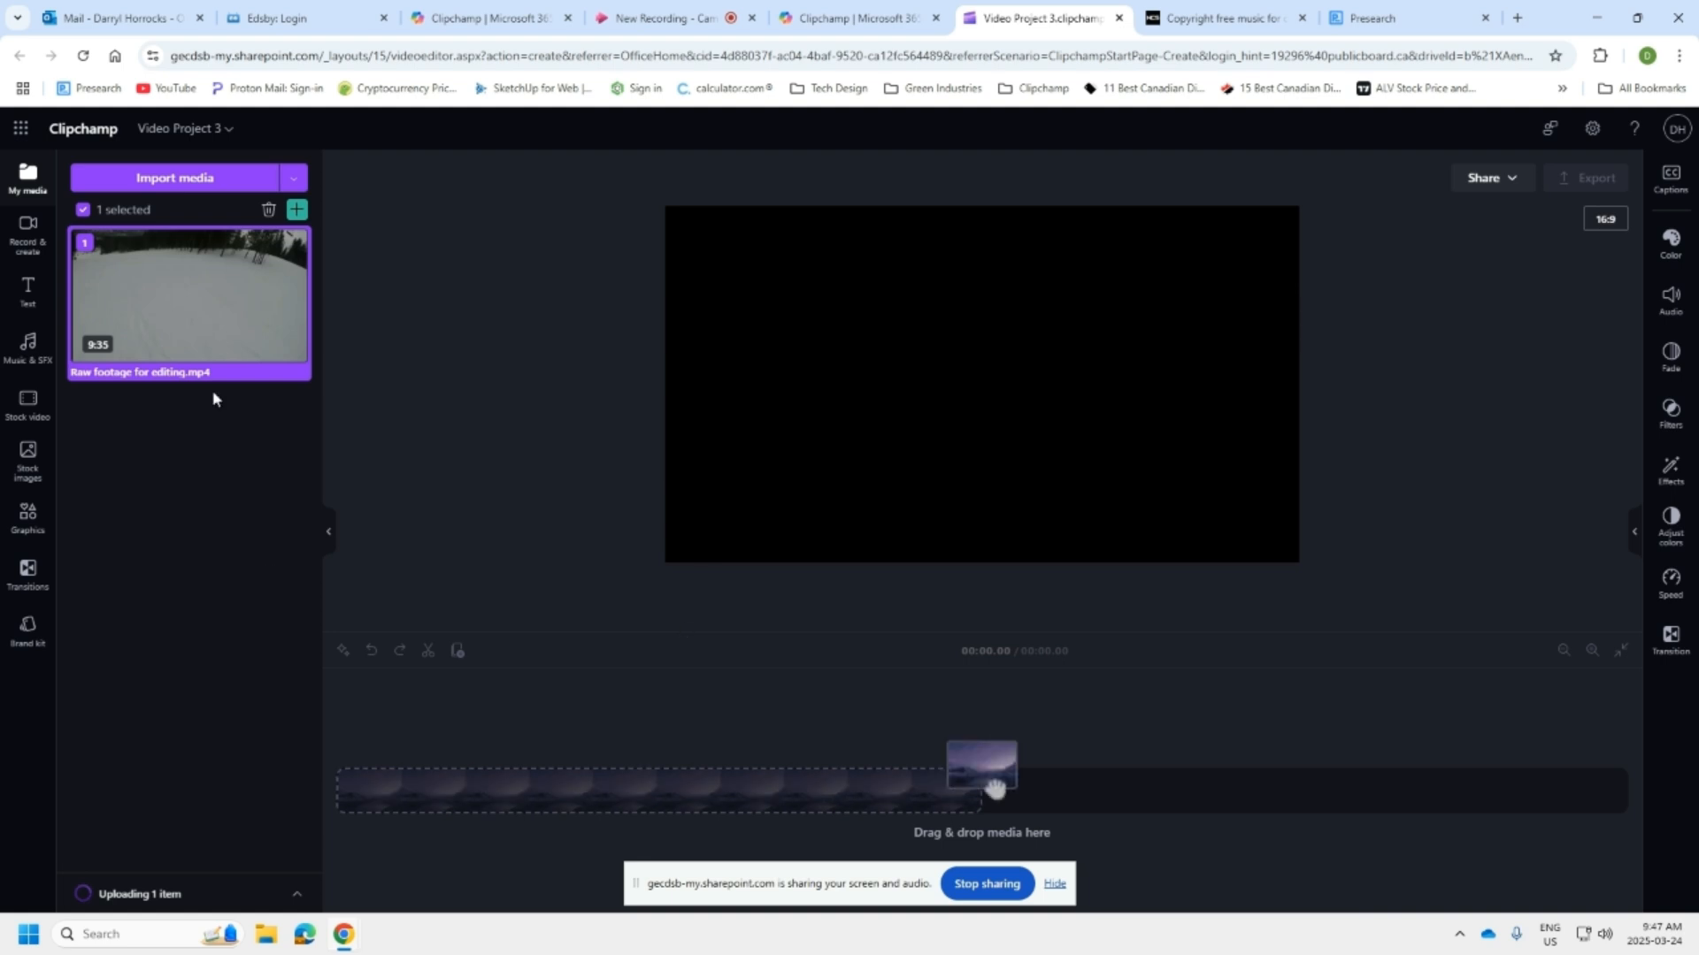
mouse_move(184, 312)
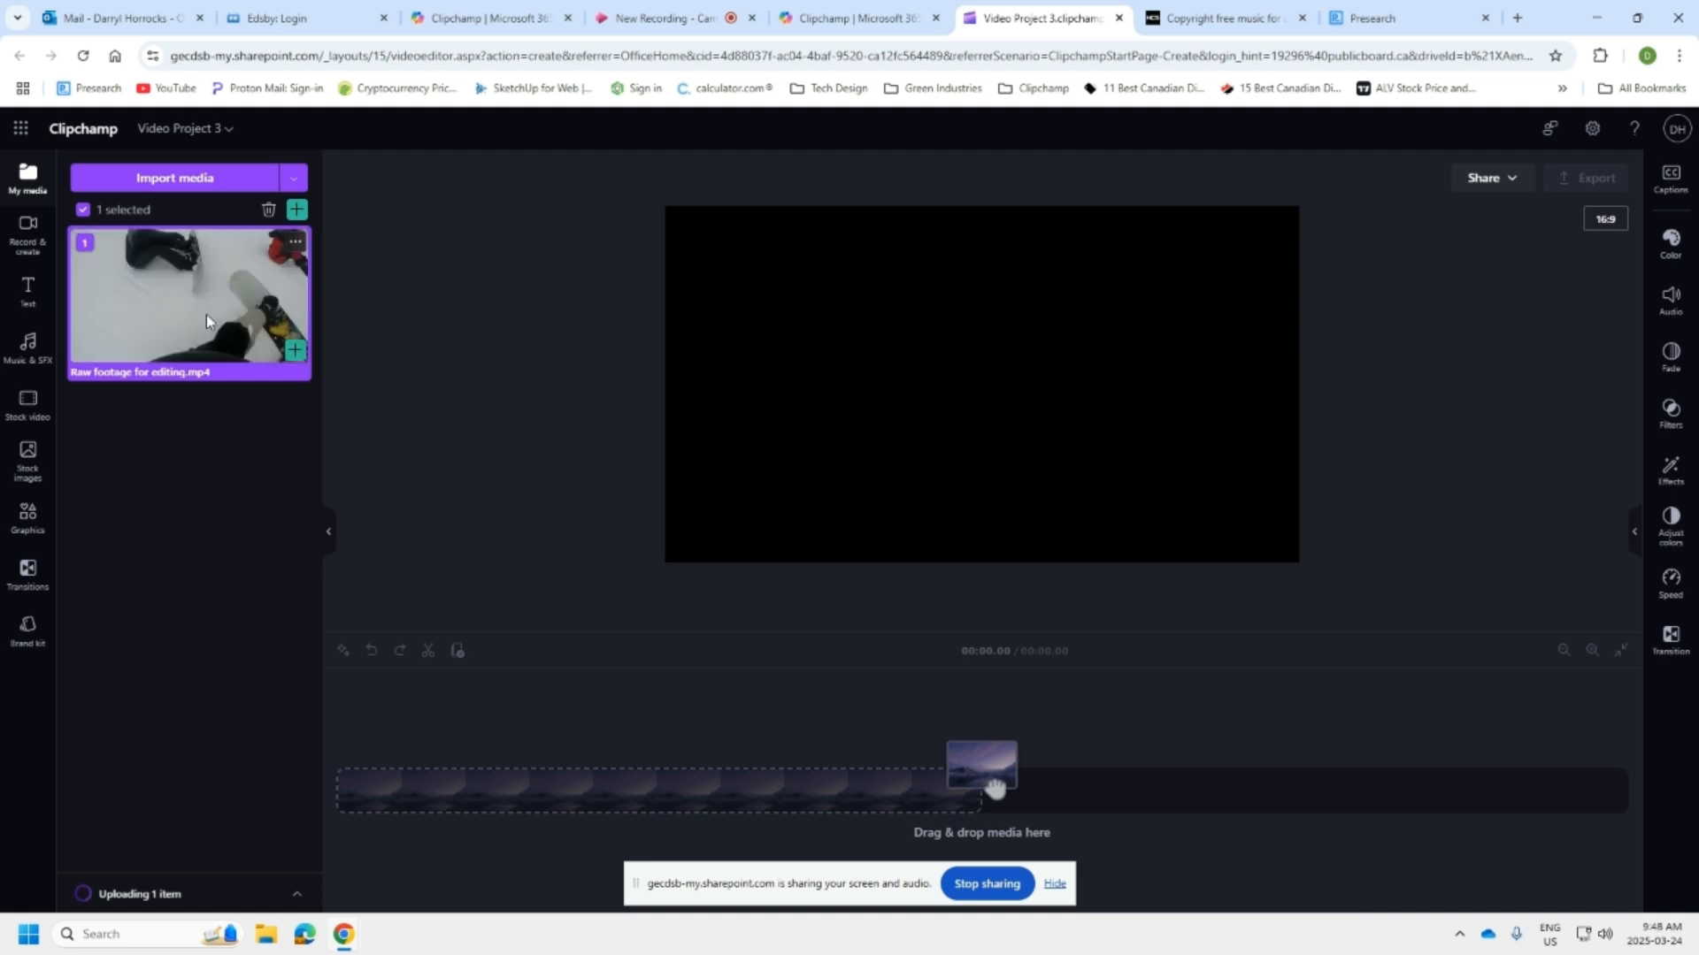
drag(205, 315, 615, 774)
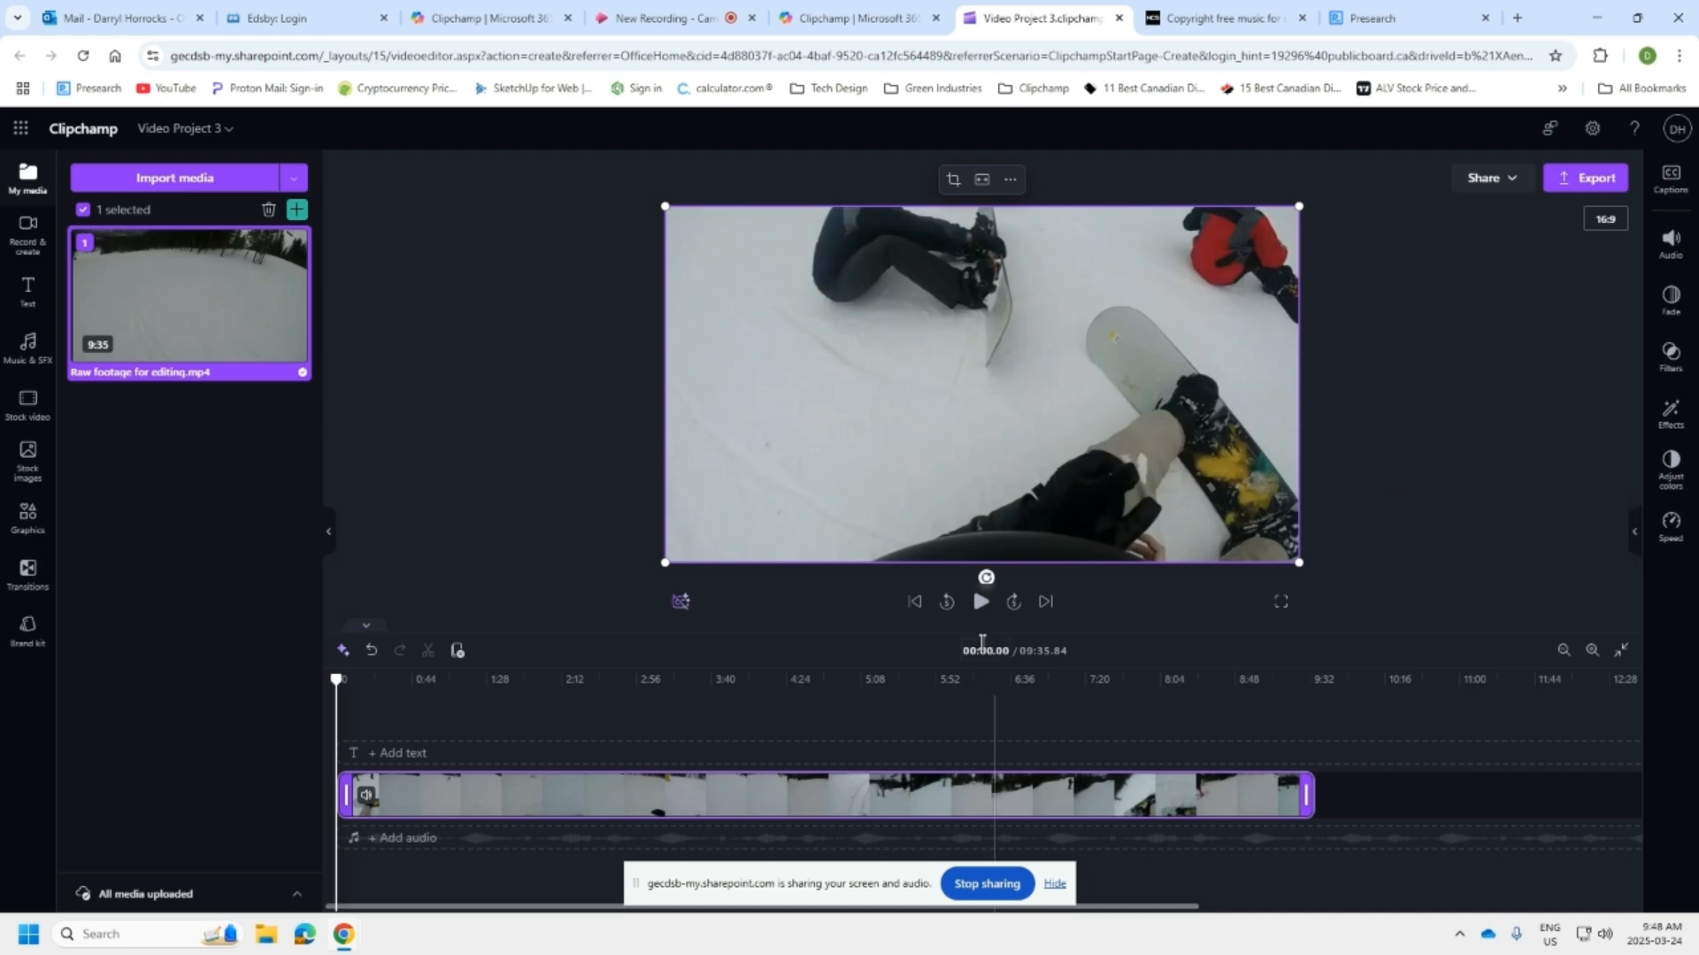
Preview about the first 11 seconds of the footage, pausing and resuming playback along the way
click(980, 602)
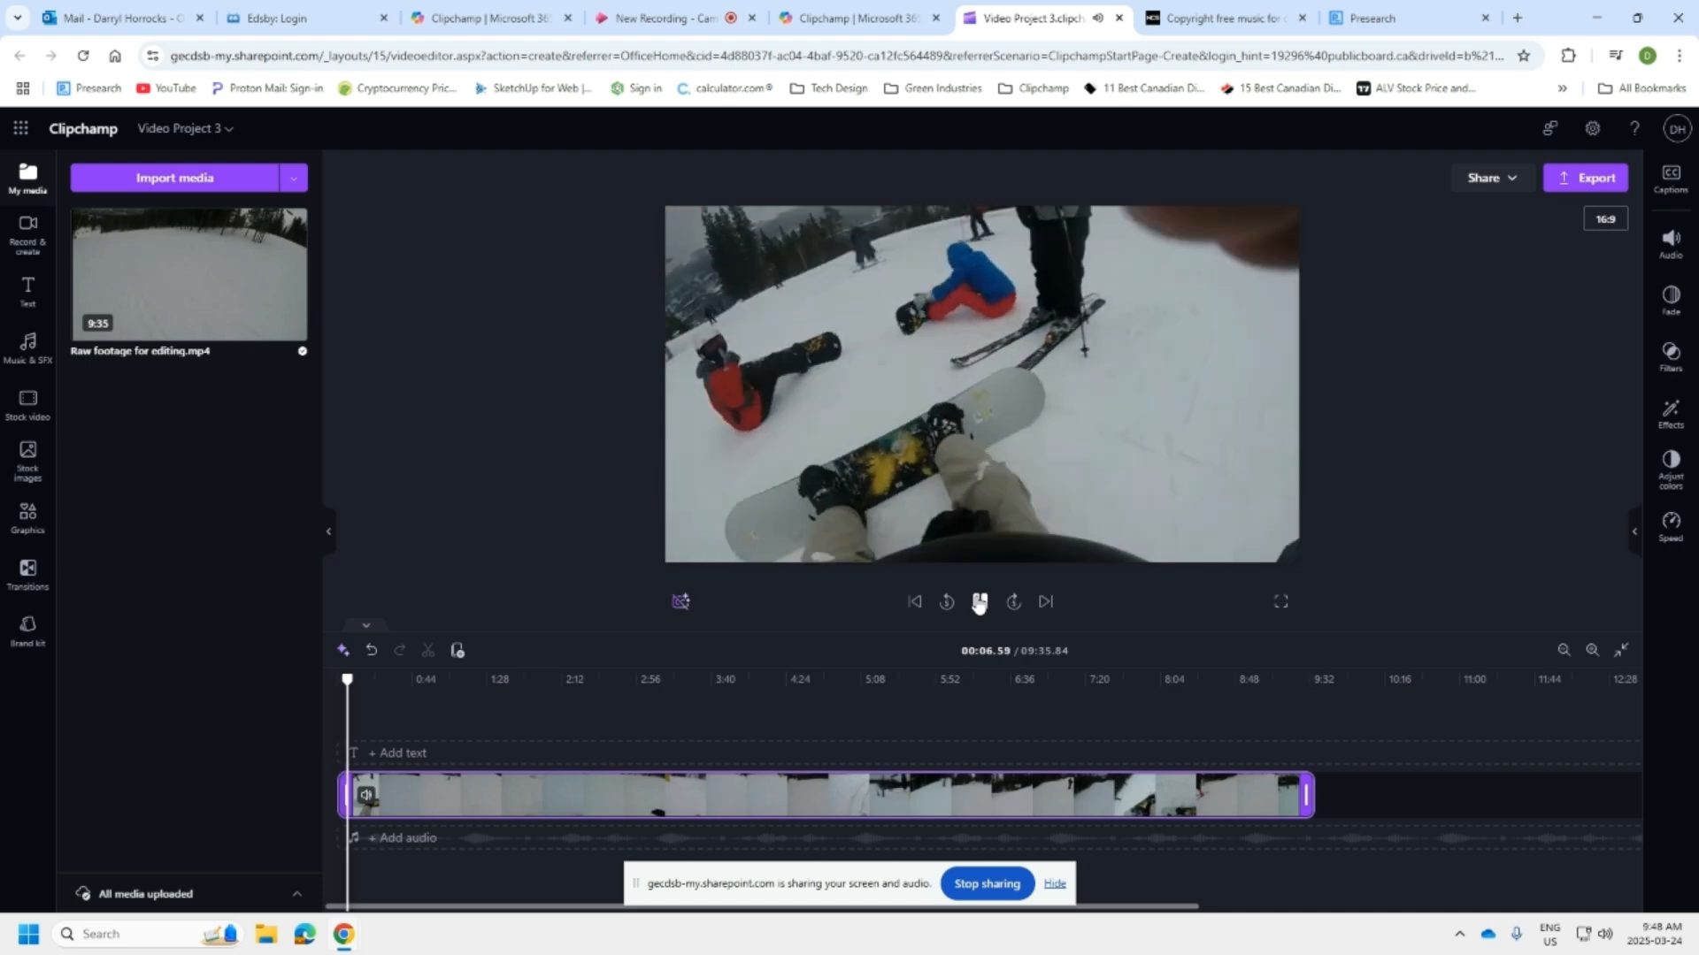
click(979, 602)
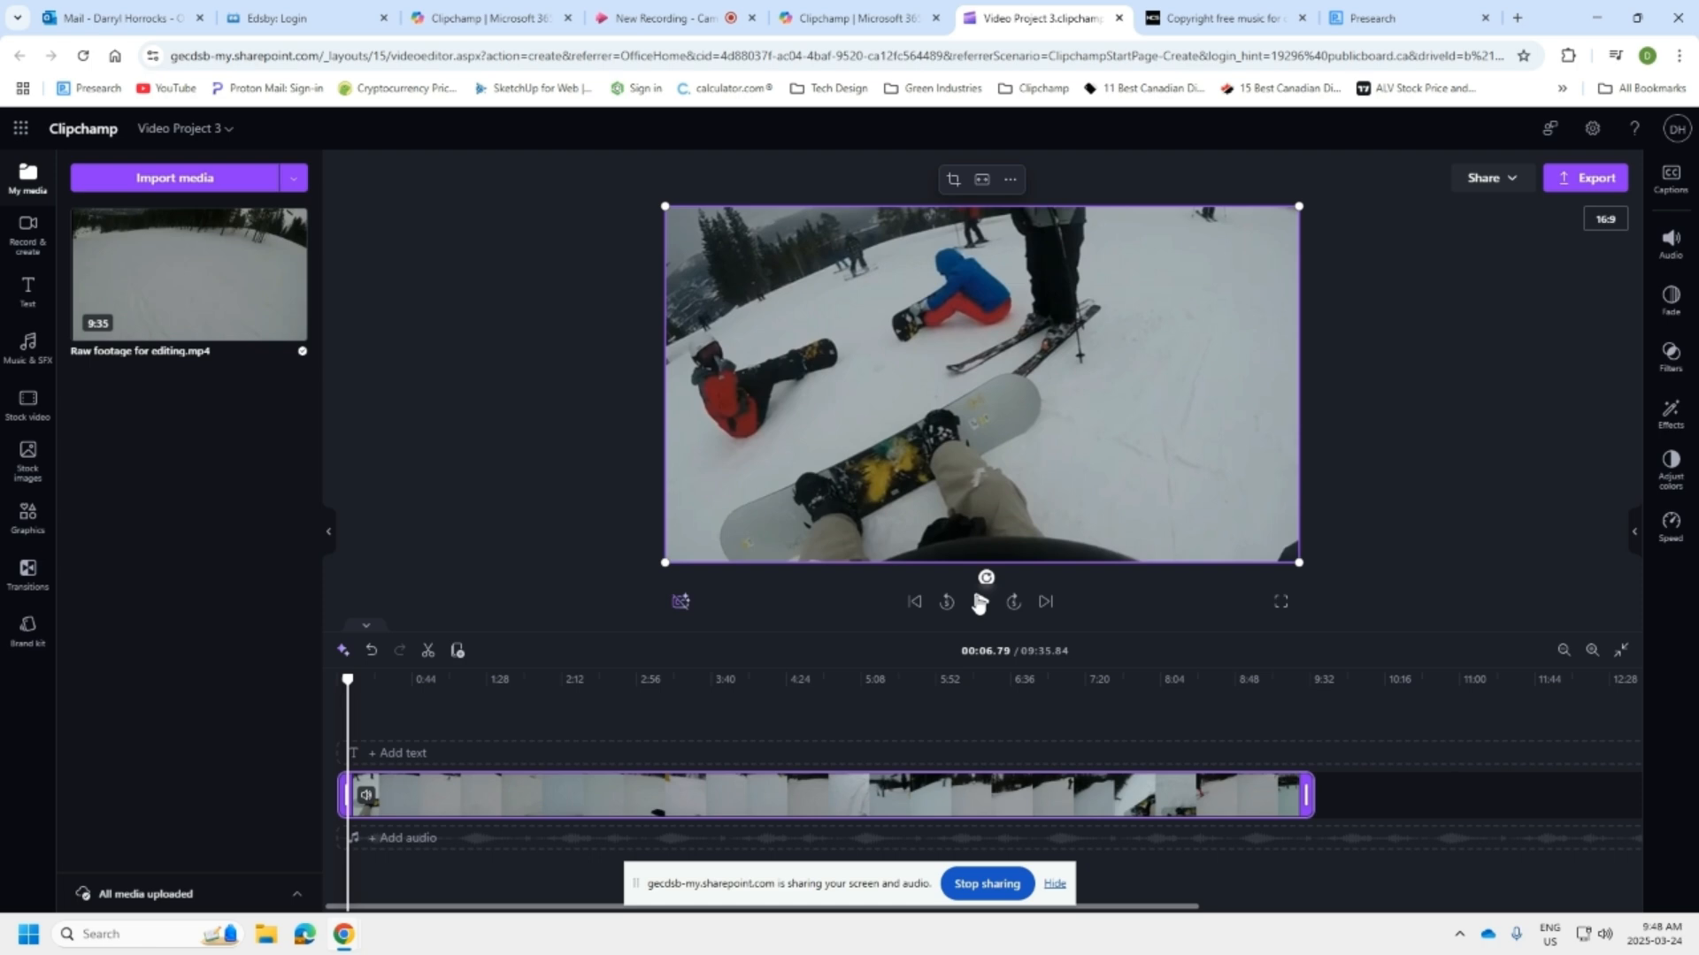
click(980, 602)
click(982, 603)
click(981, 604)
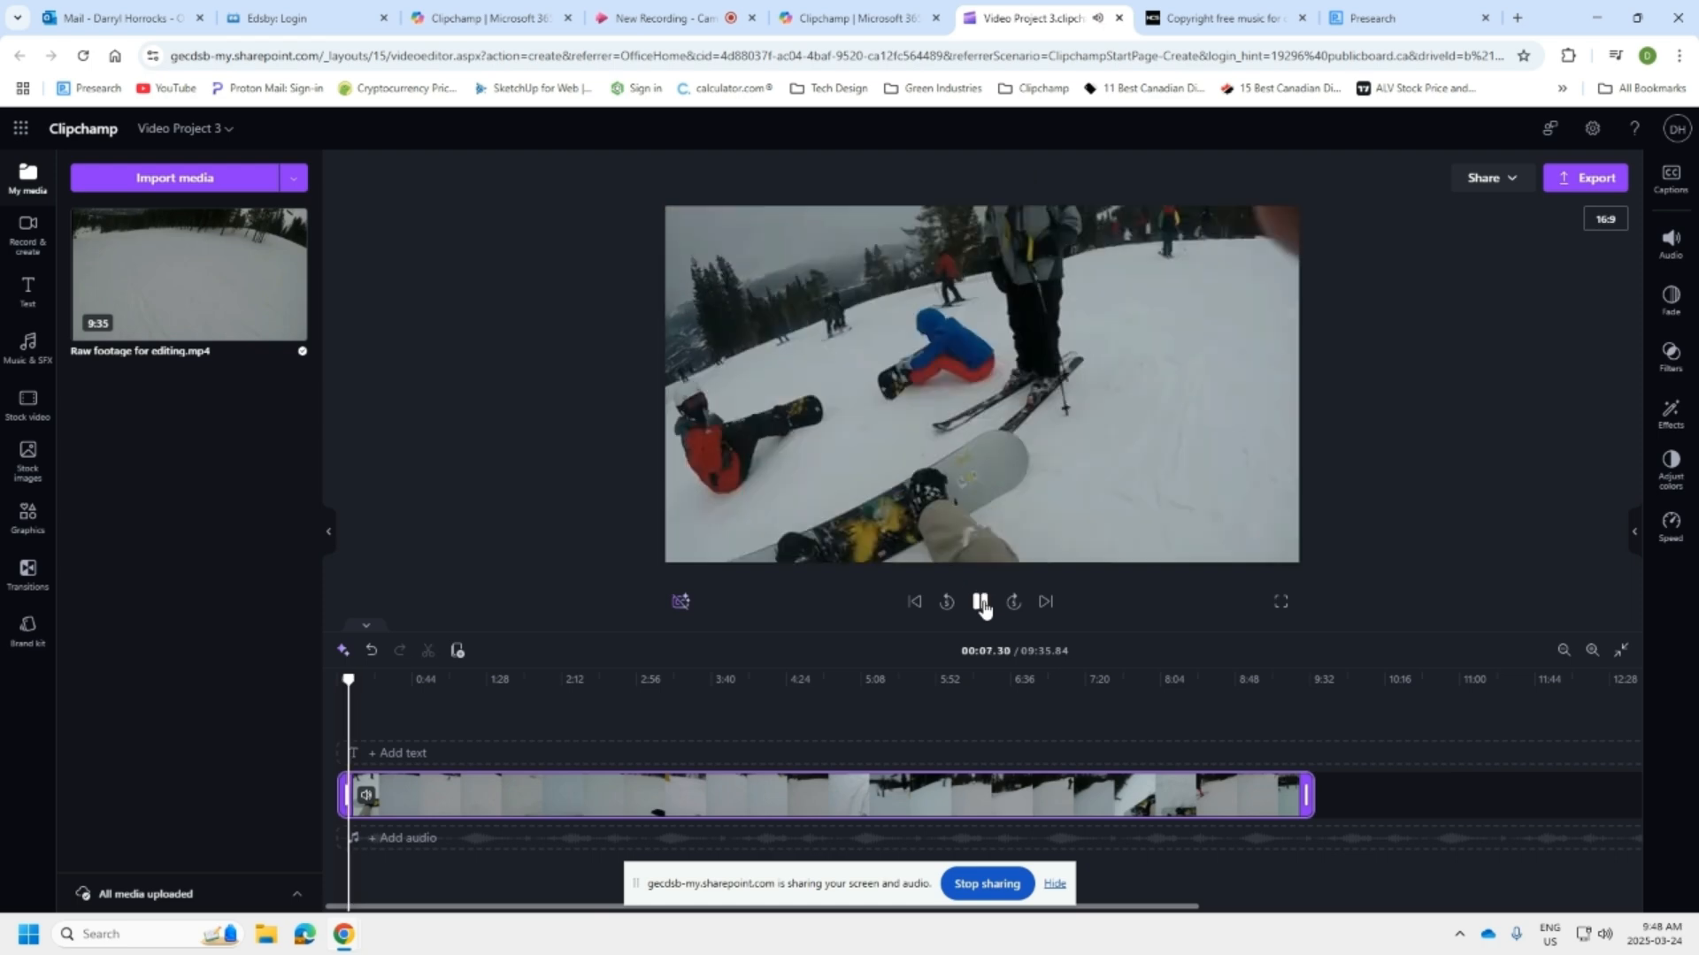
key(space)
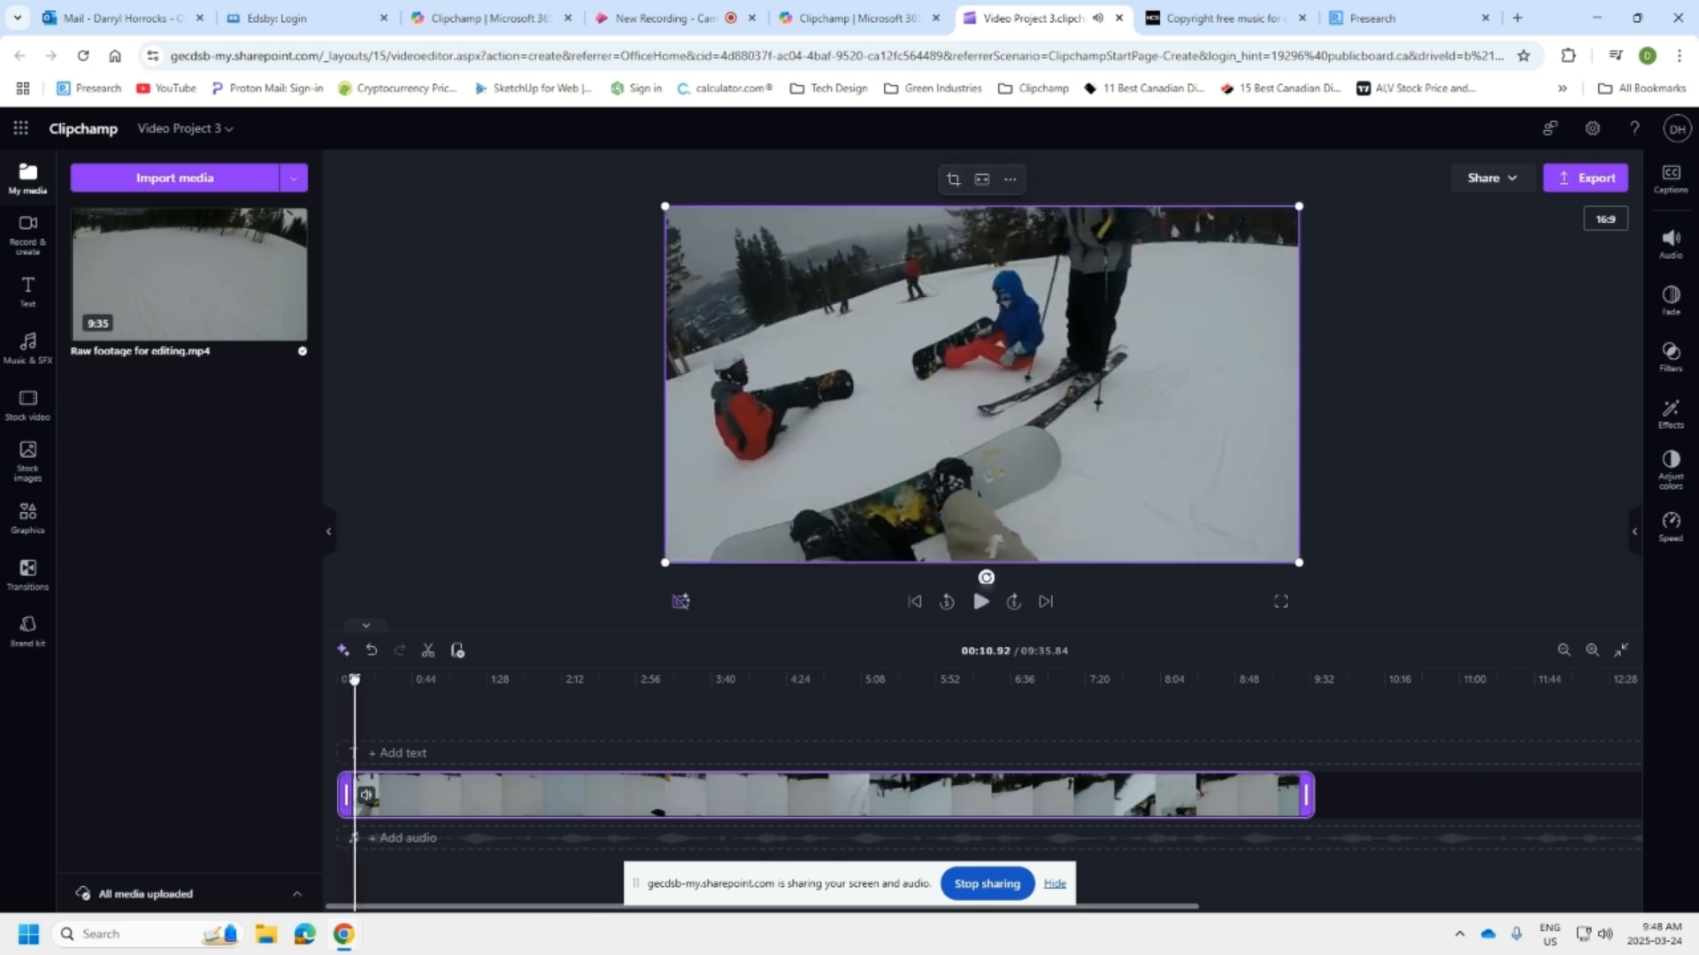
Advance through the opening footage to 00:22.30 and split the clip there
drag(354, 679, 369, 680)
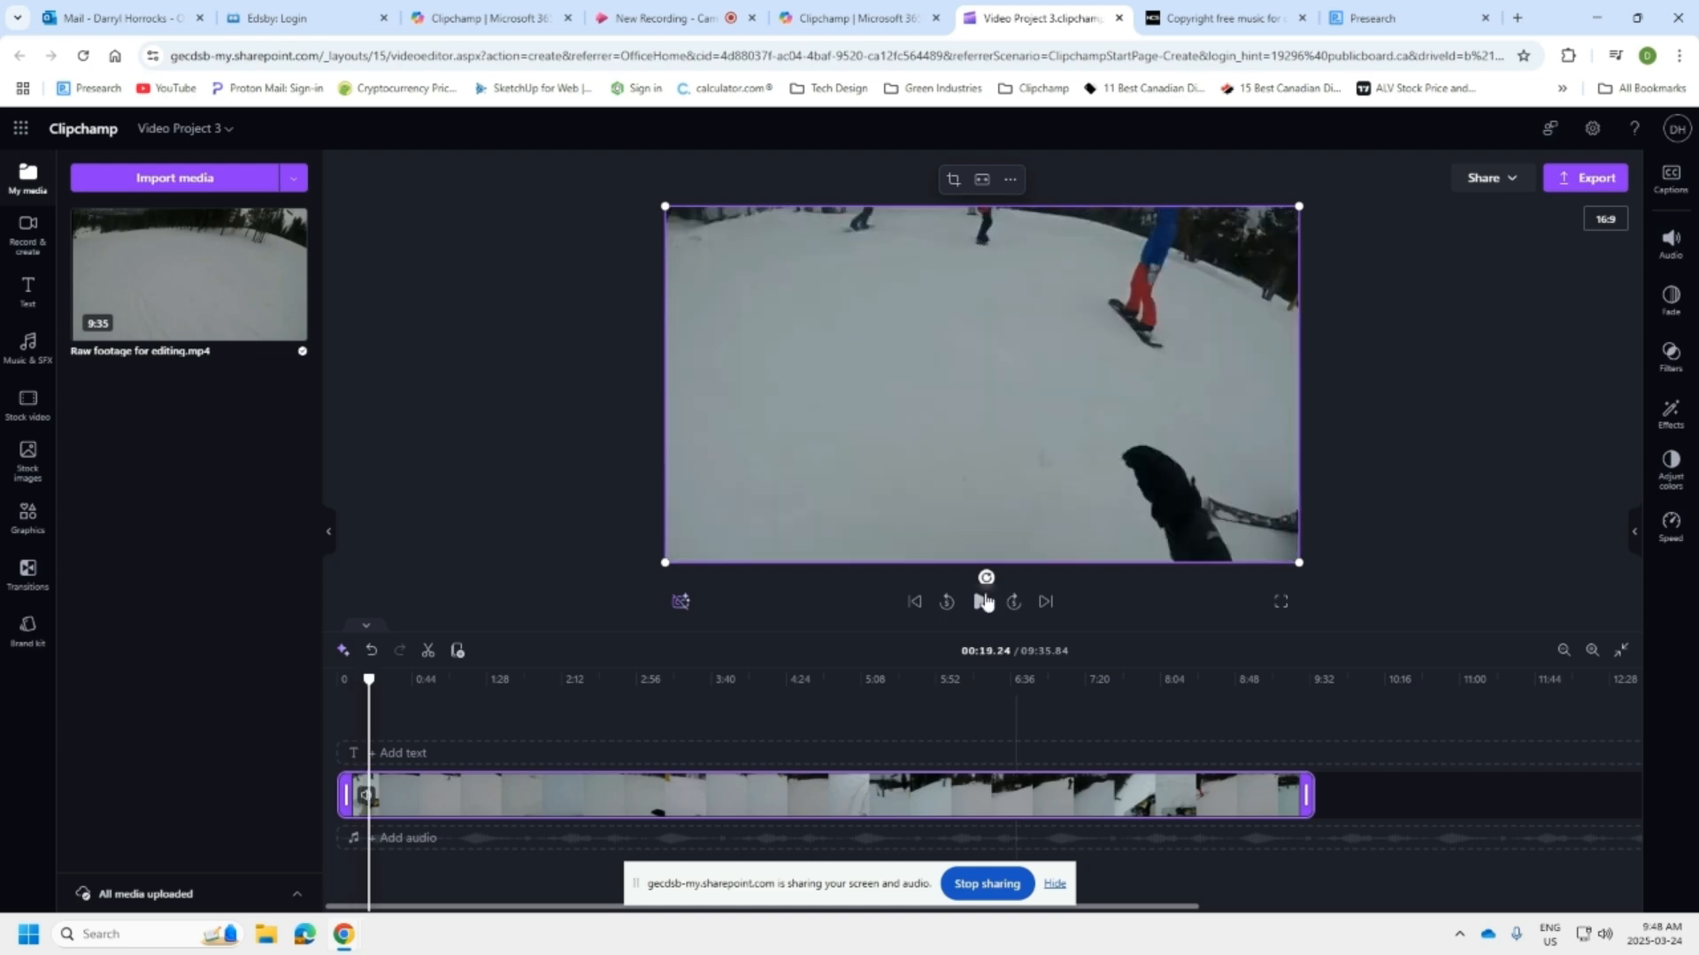
click(982, 603)
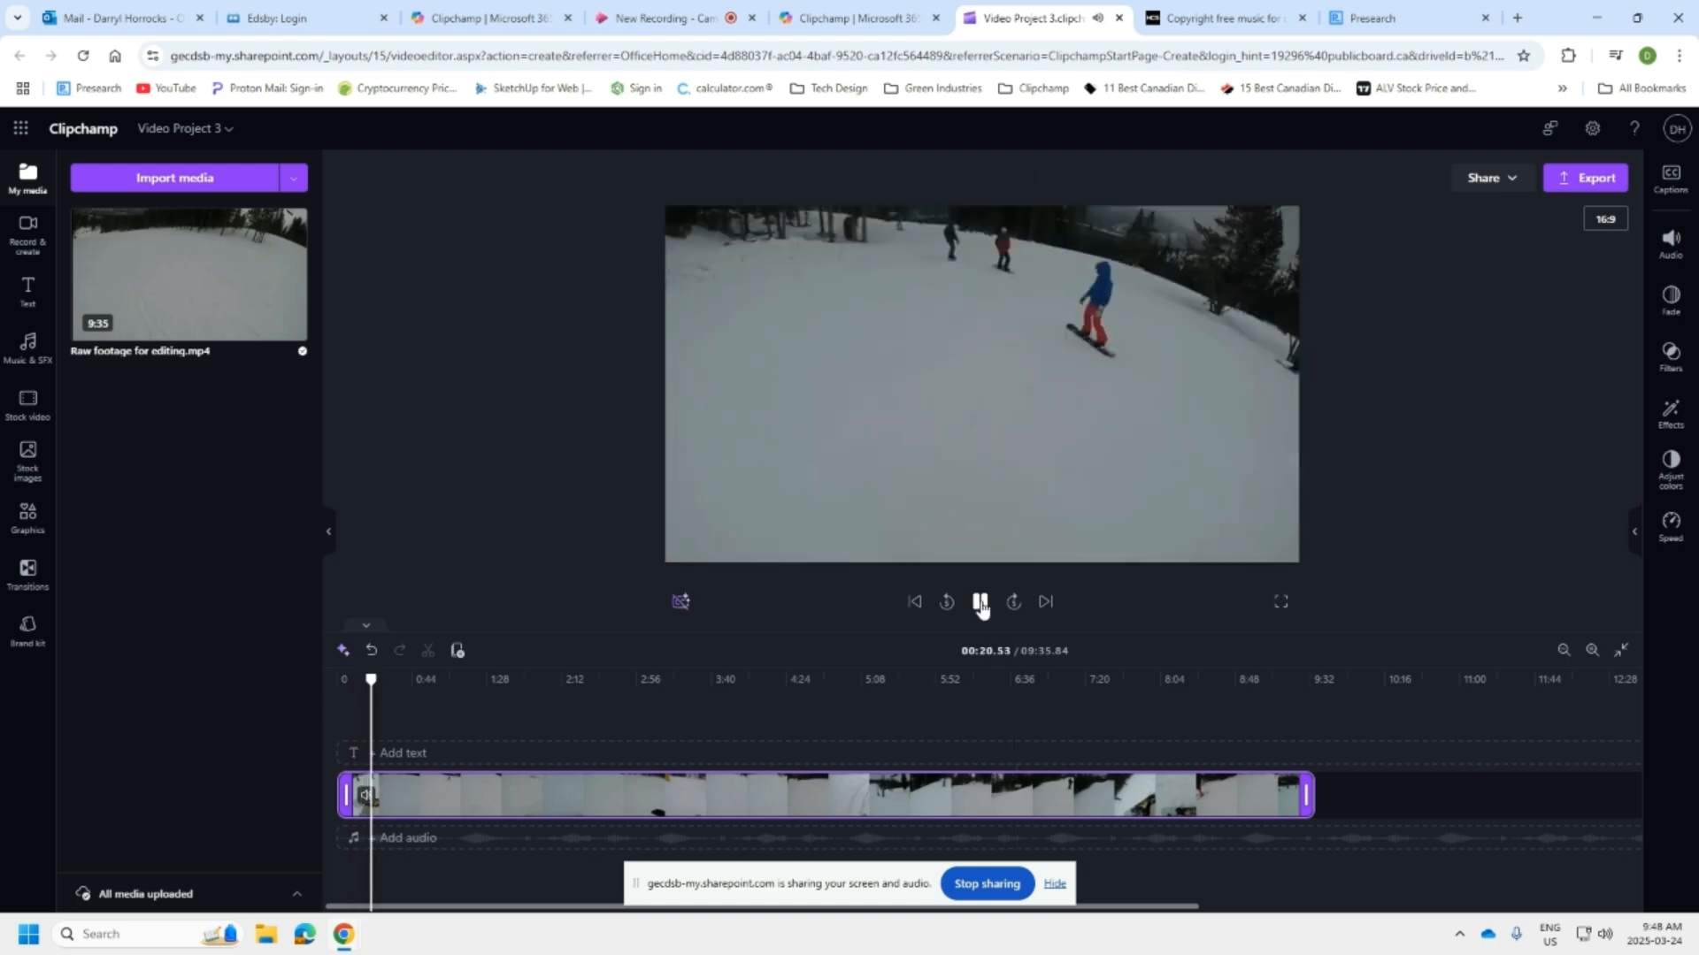
click(982, 604)
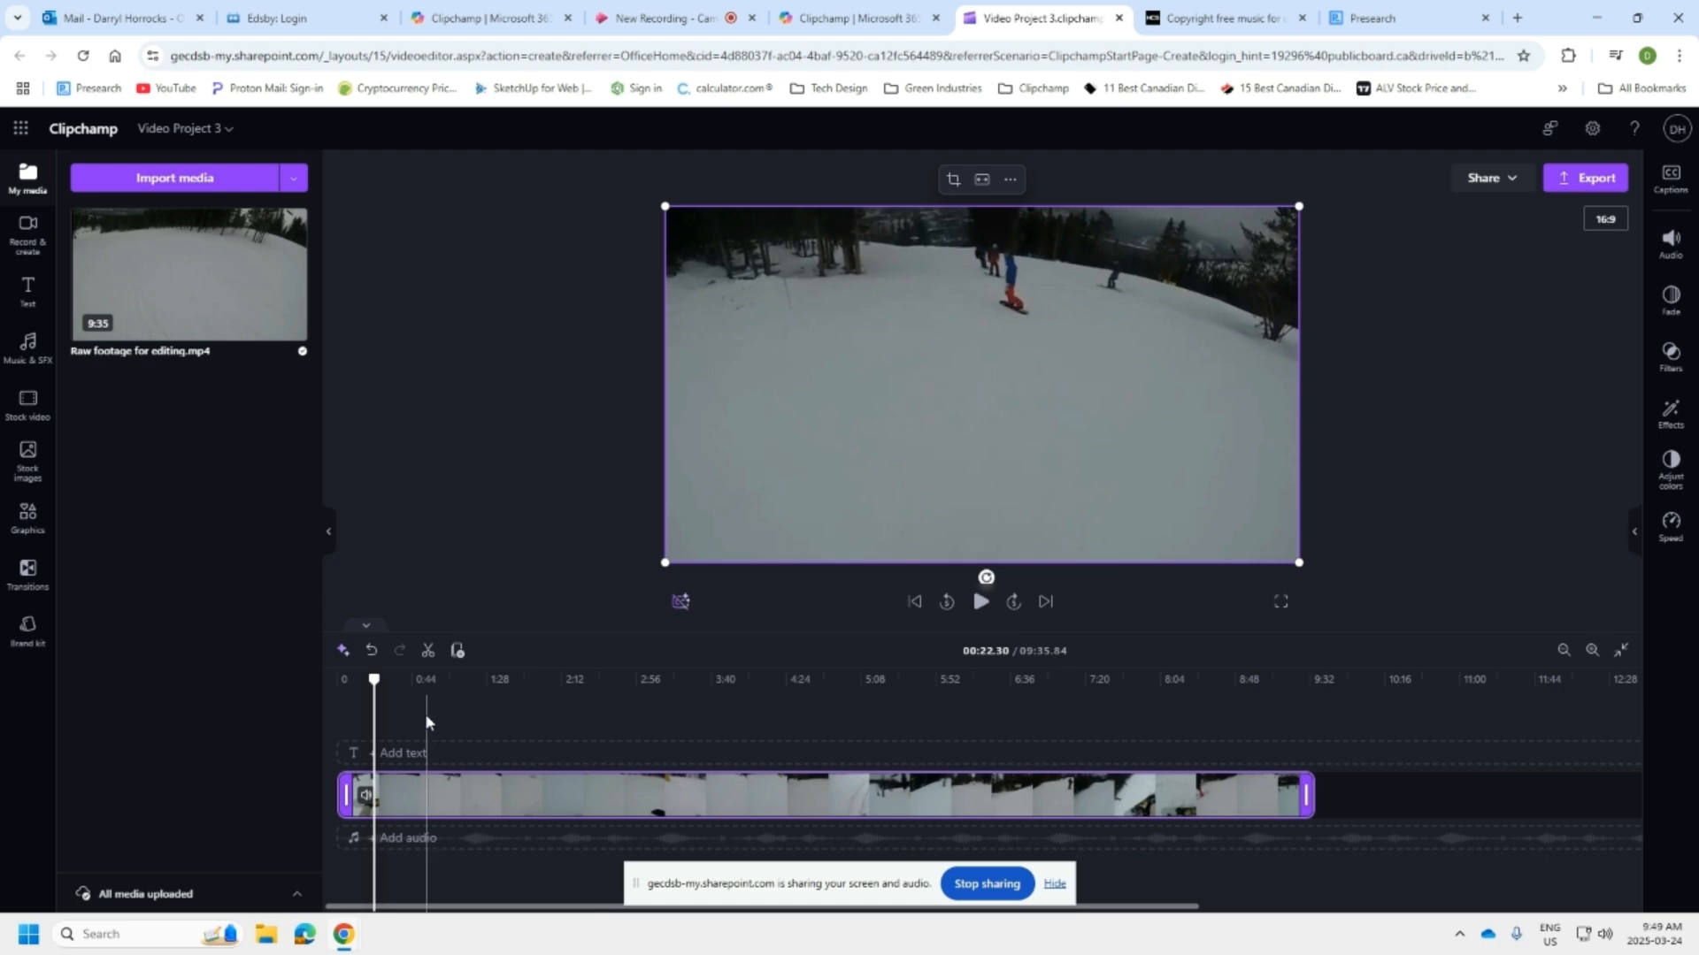
click(428, 652)
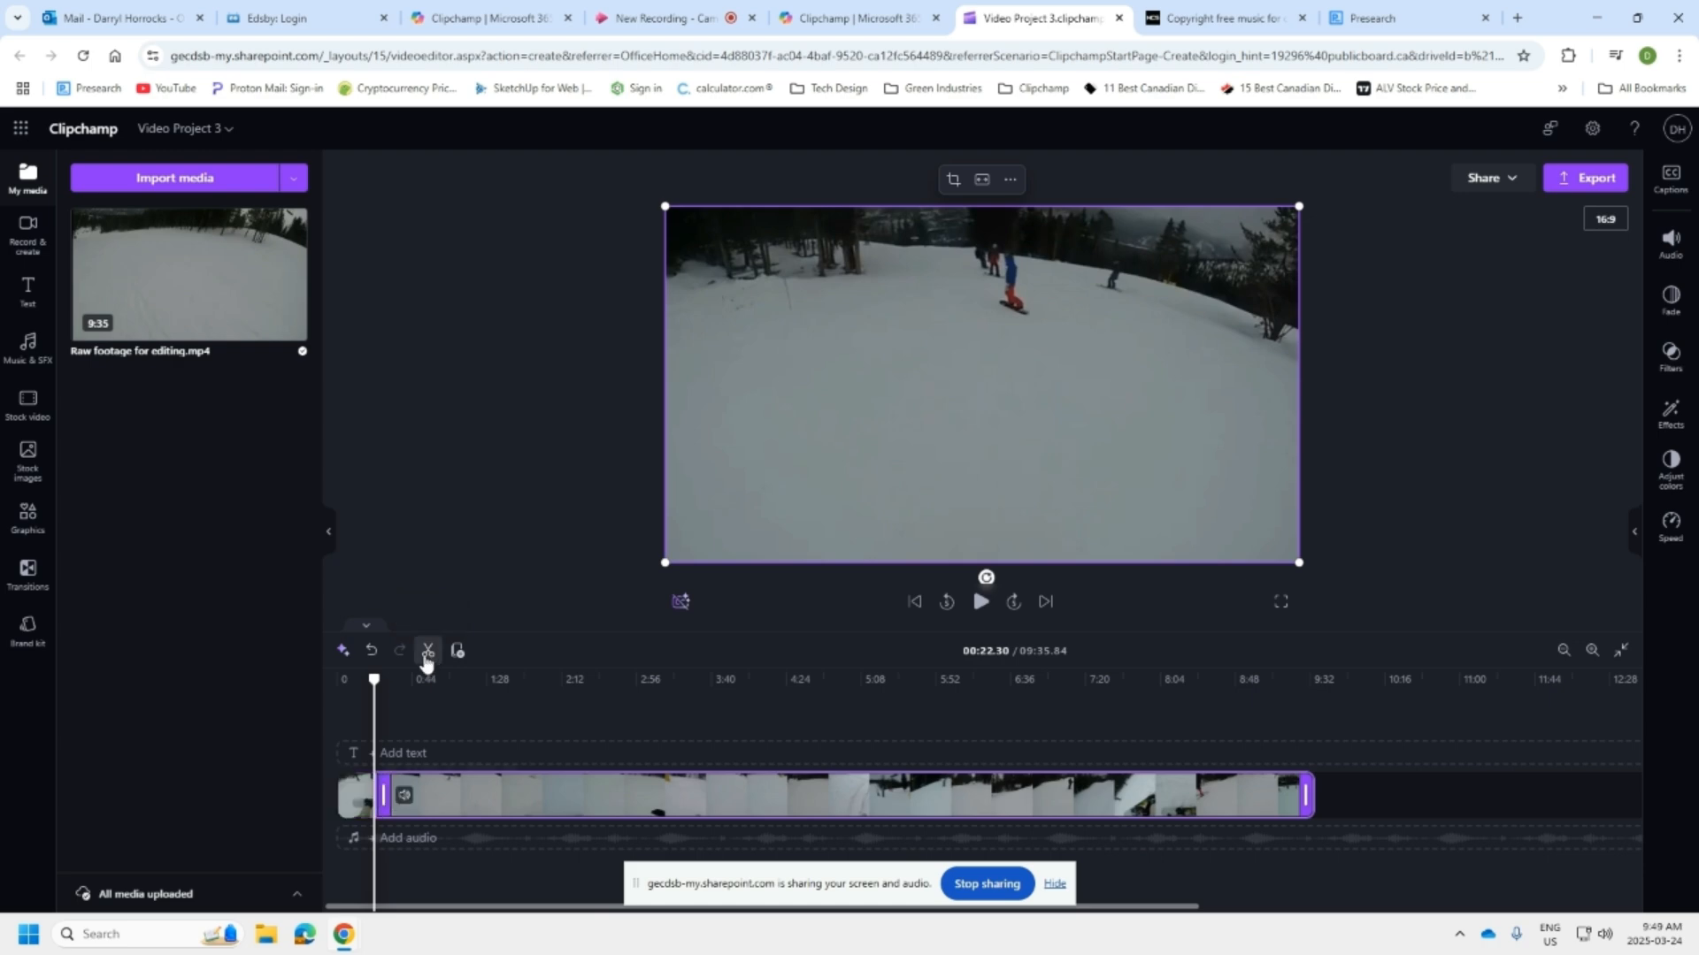
Delete the short opening segment before the split and remove the gap it leaves on the timeline
right_click(354, 801)
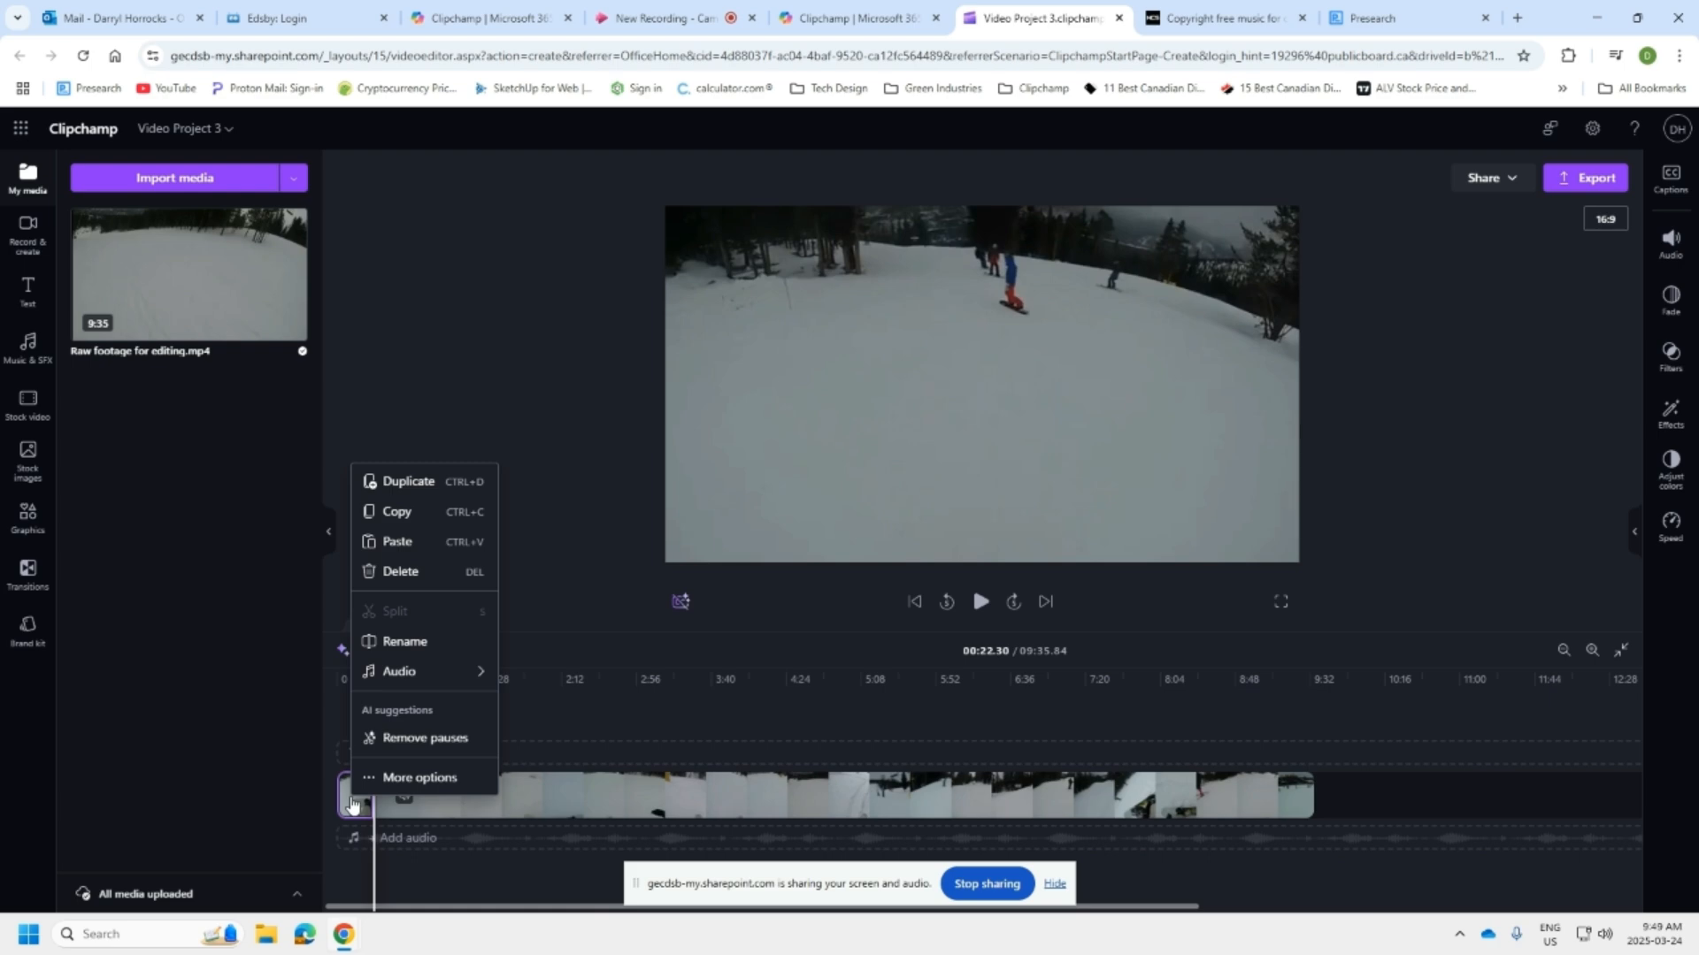
click(651, 550)
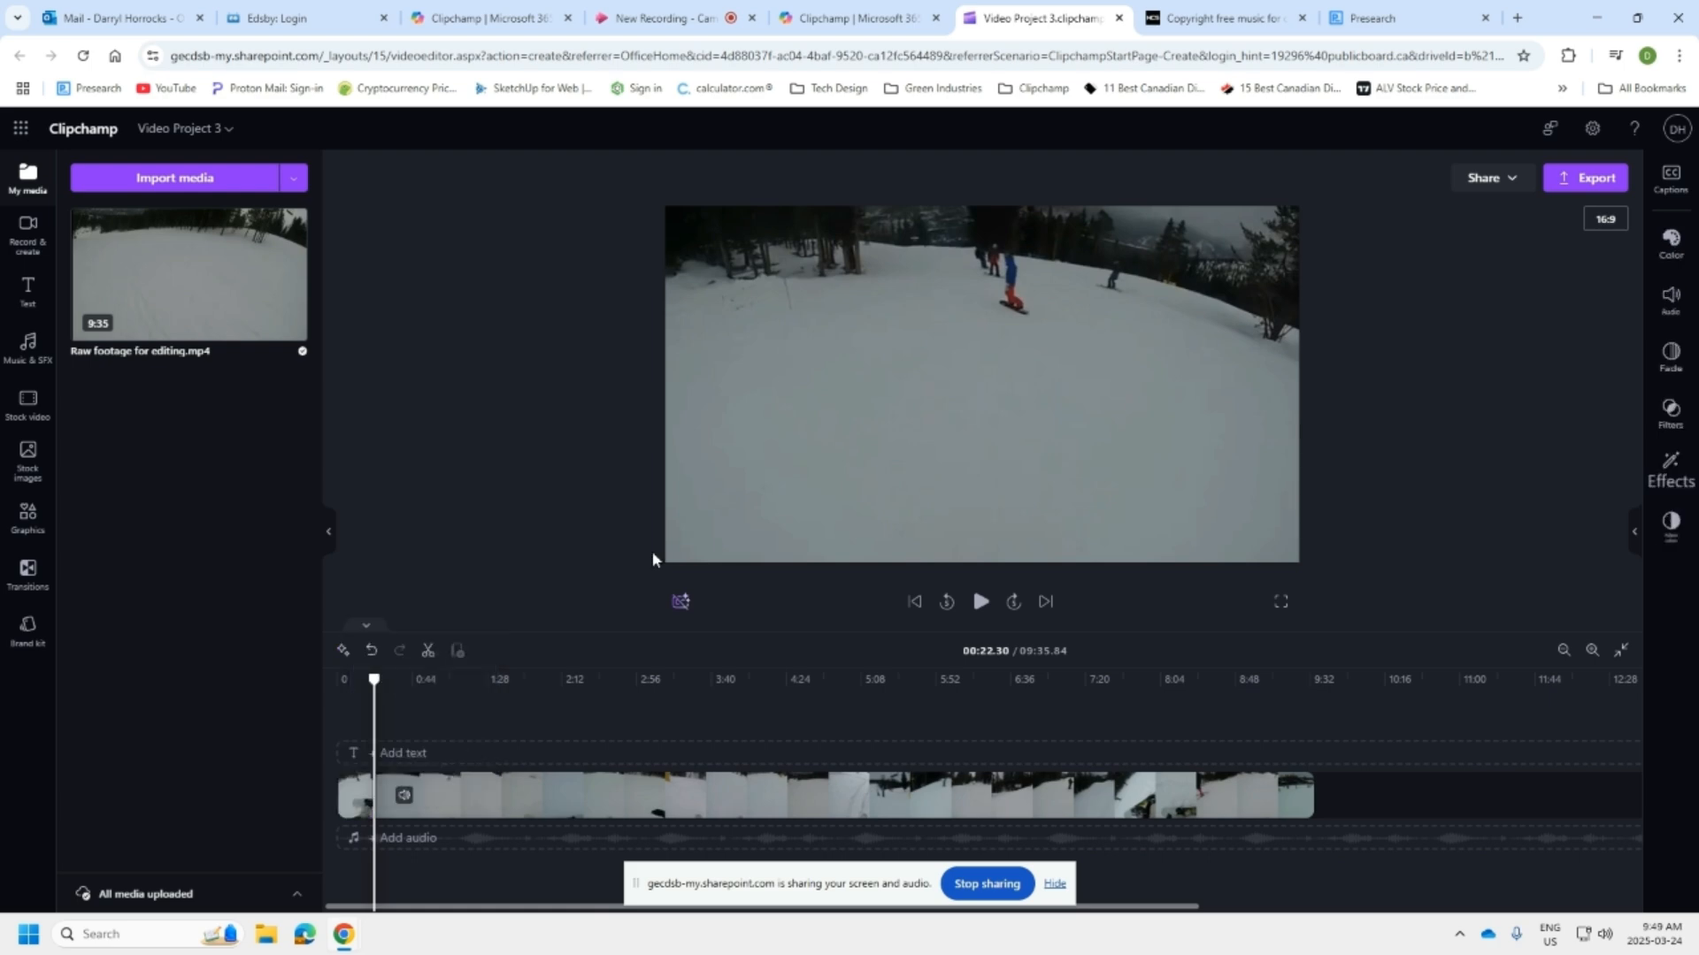
click(382, 783)
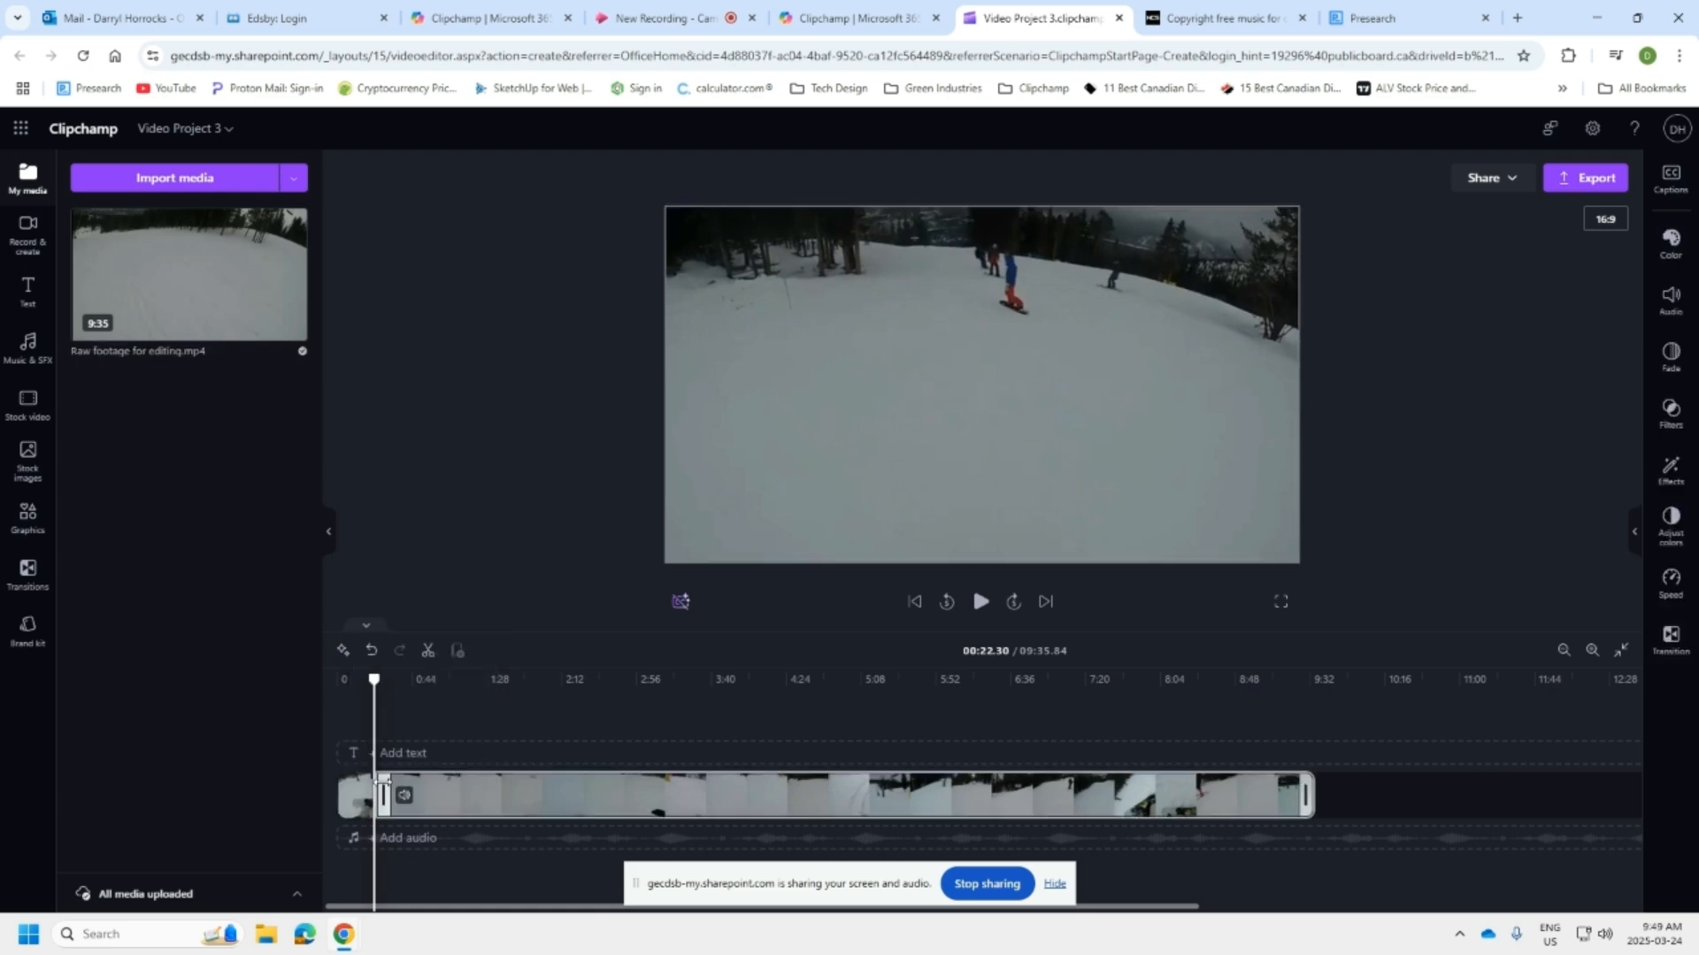
click(372, 794)
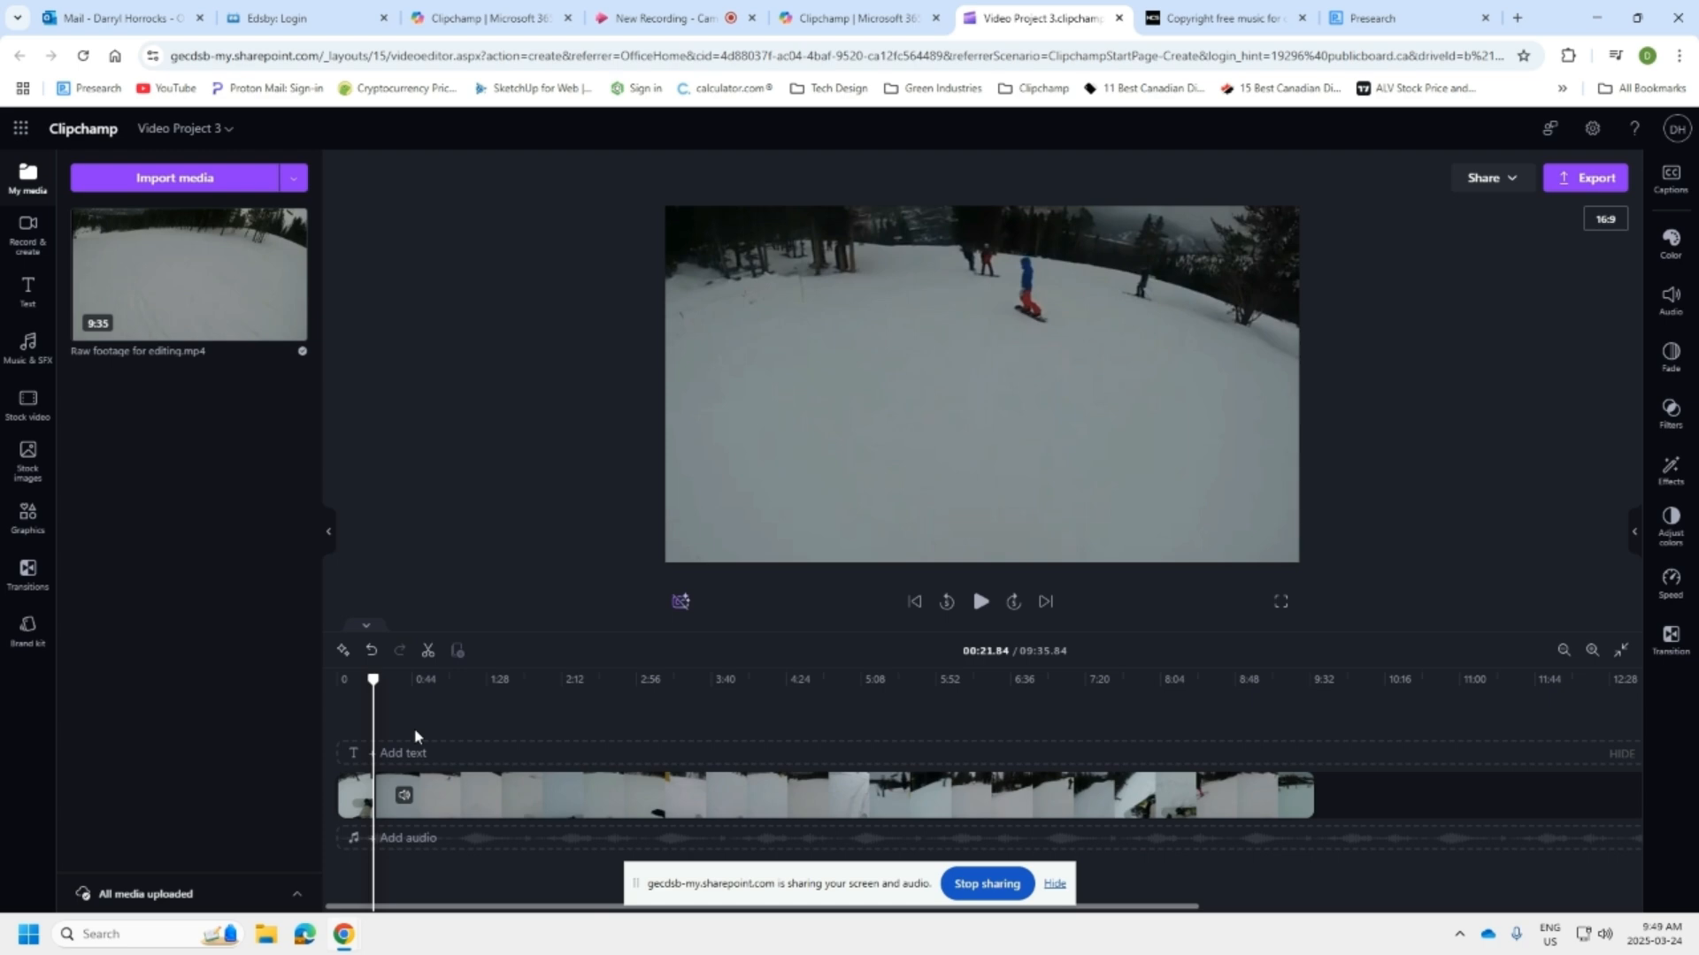
right_click(352, 803)
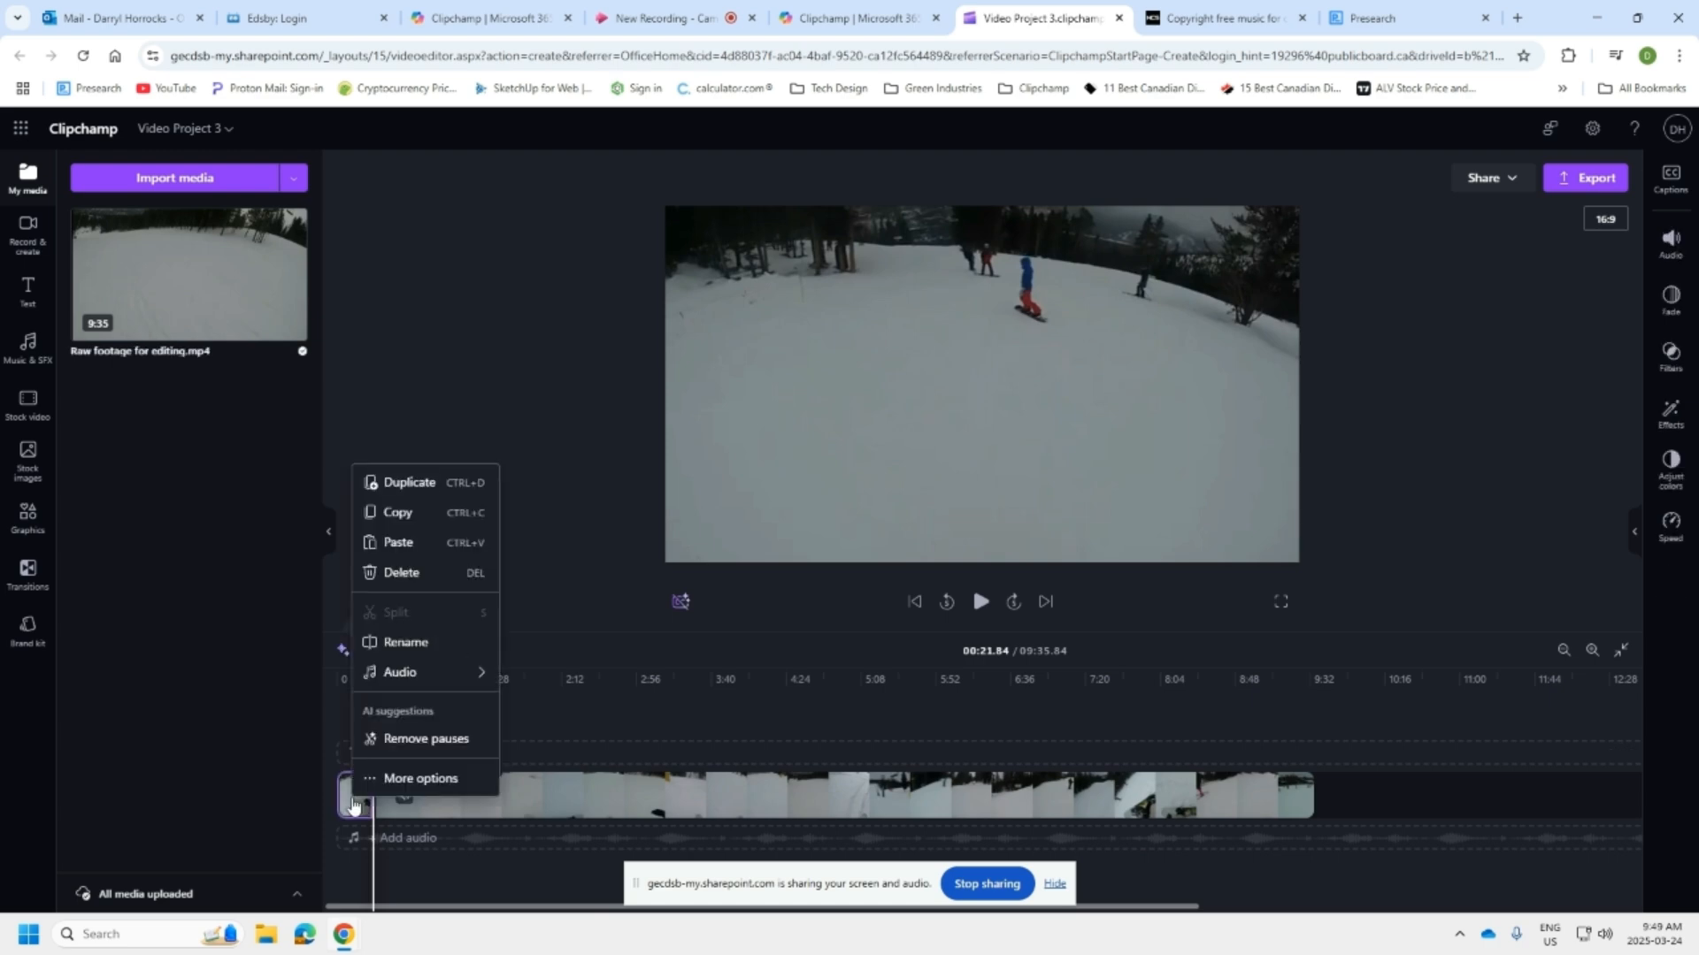
click(404, 584)
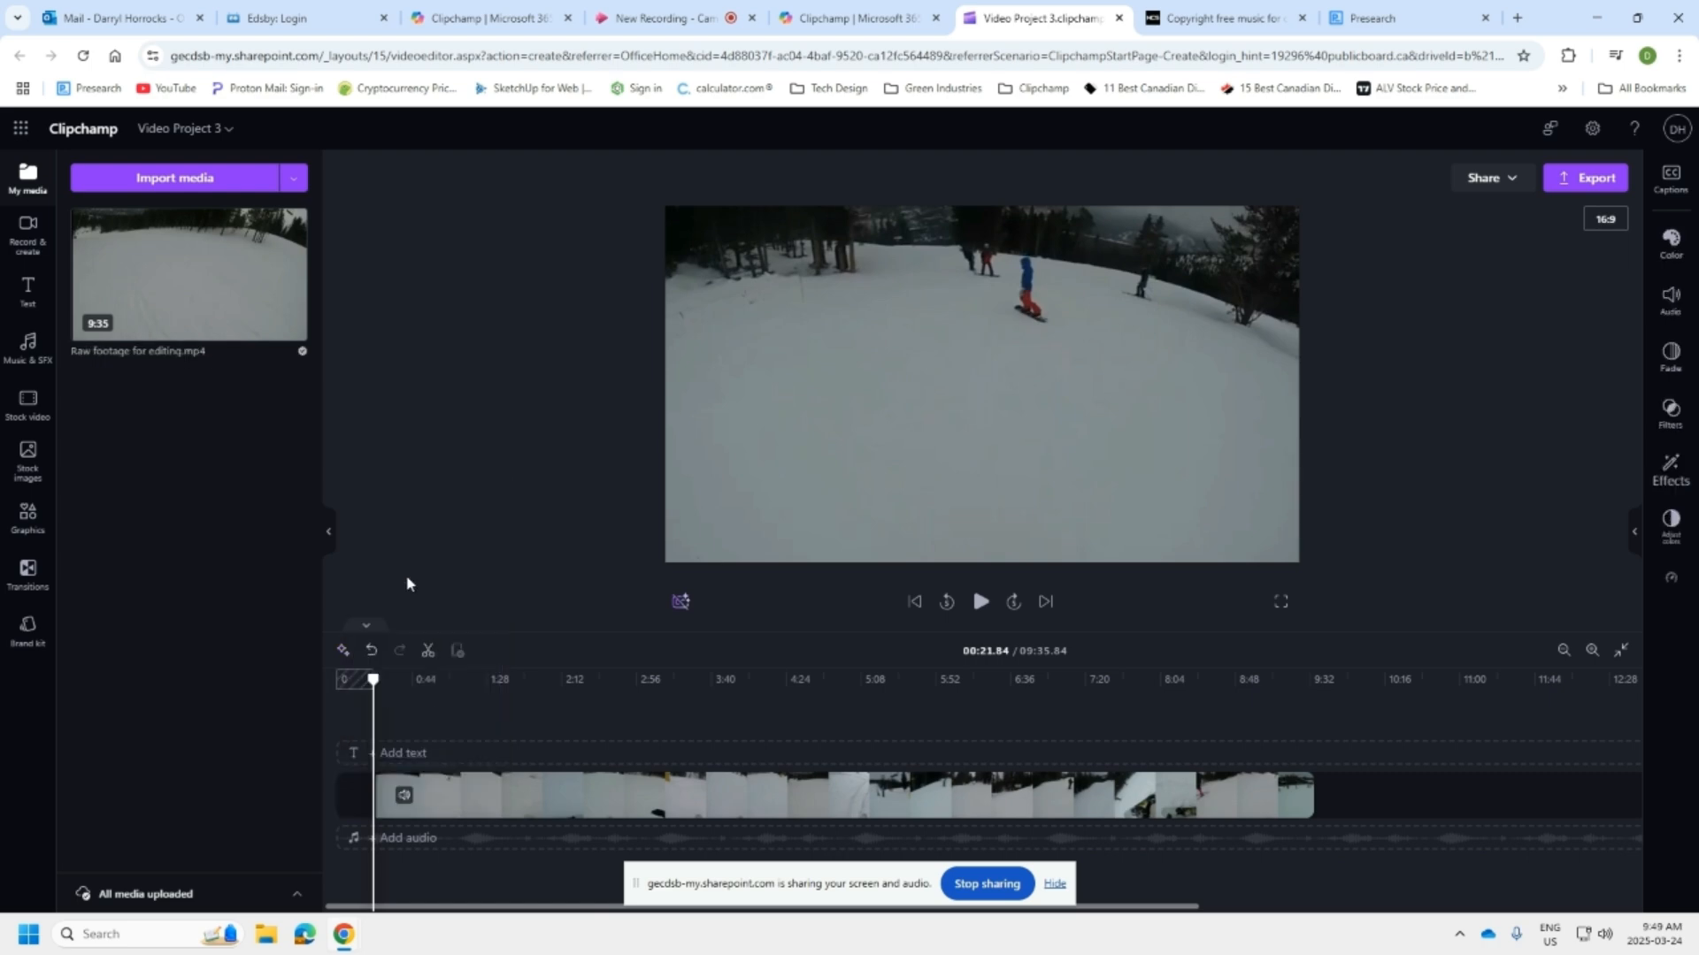
right_click(354, 804)
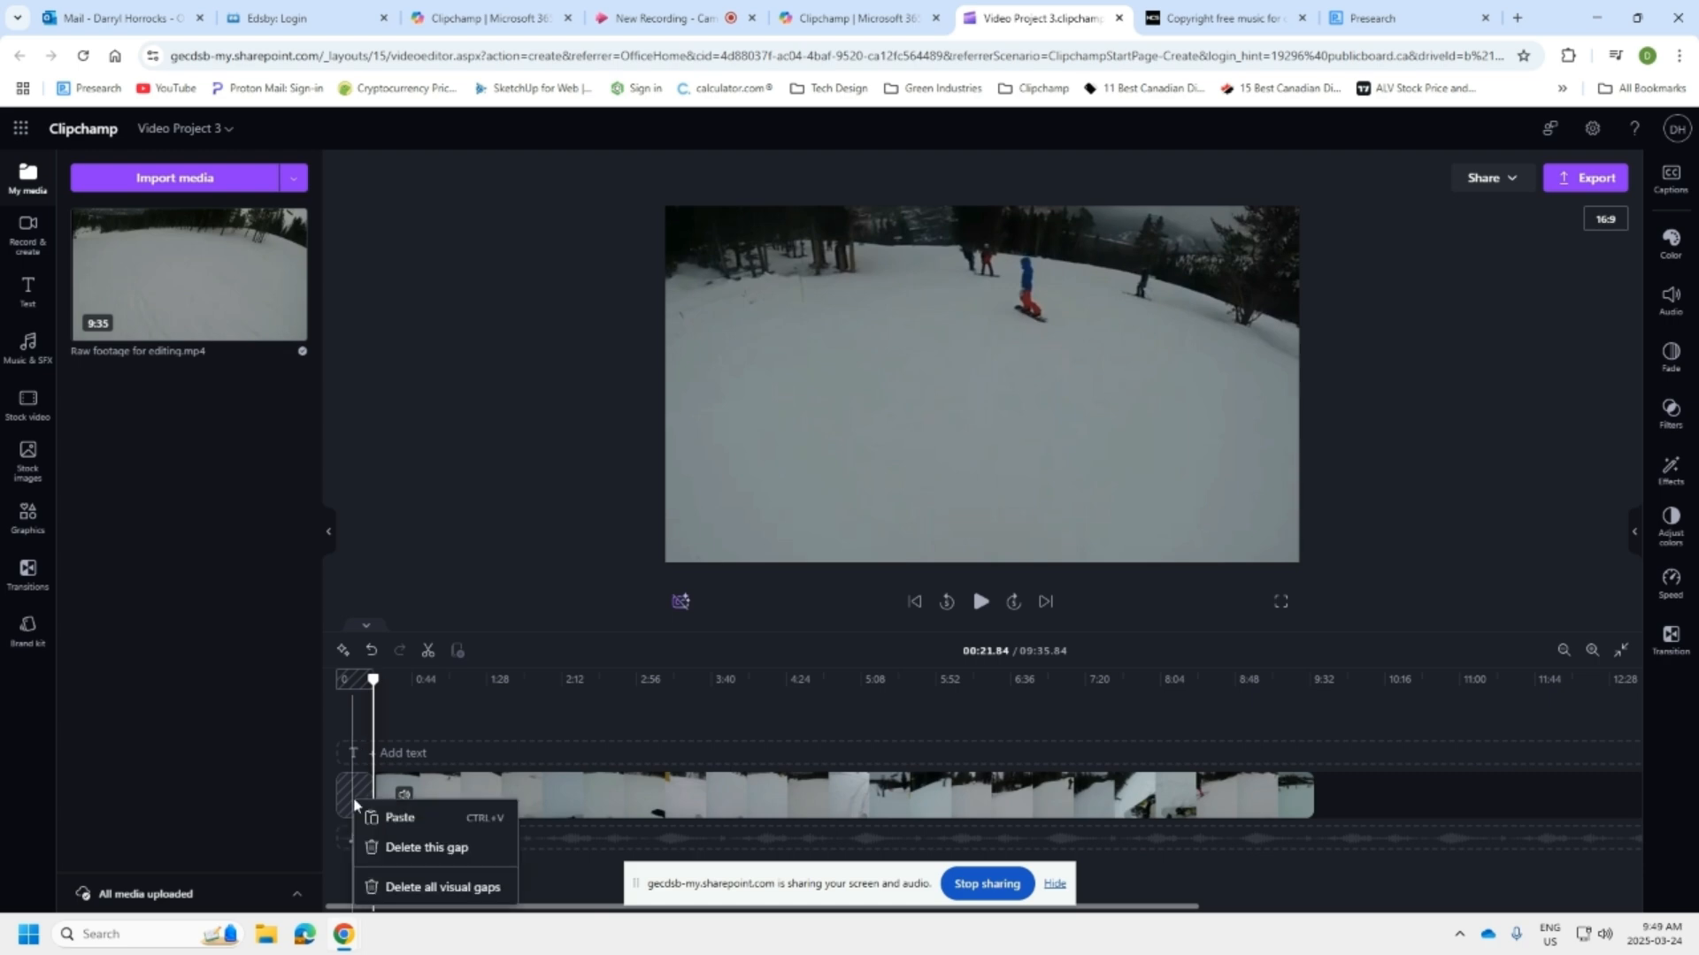
click(392, 849)
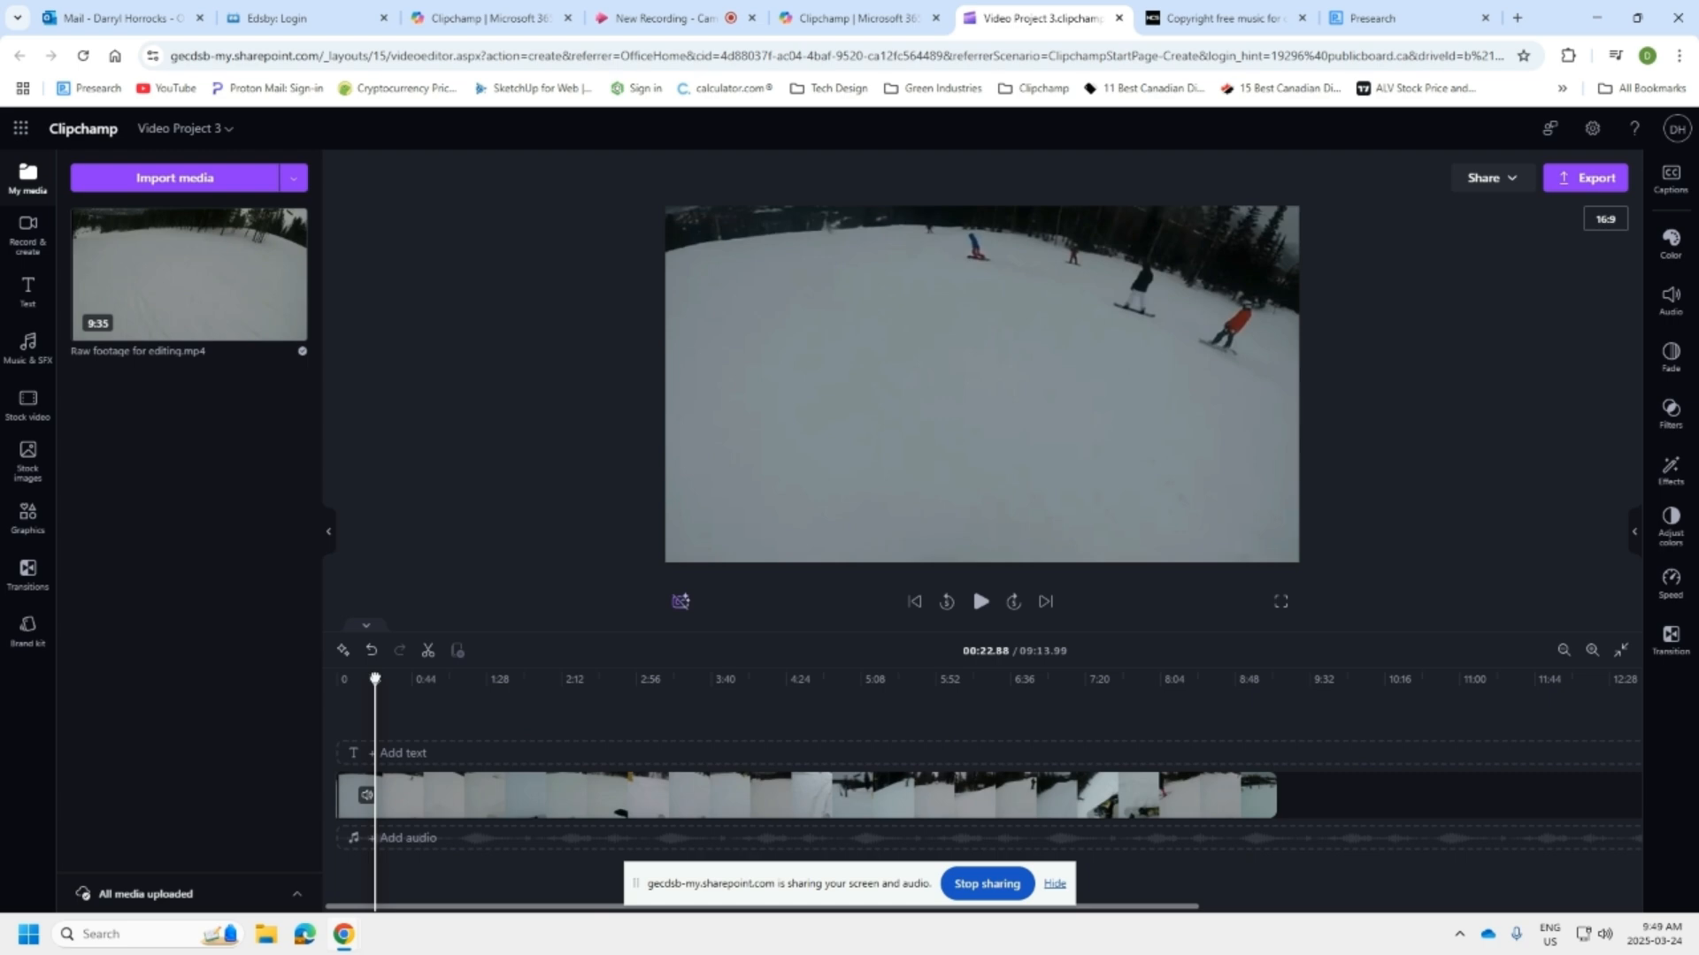
Play the trimmed clip from its beginning and pause at about 13 seconds to review the new opening
drag(375, 679, 336, 679)
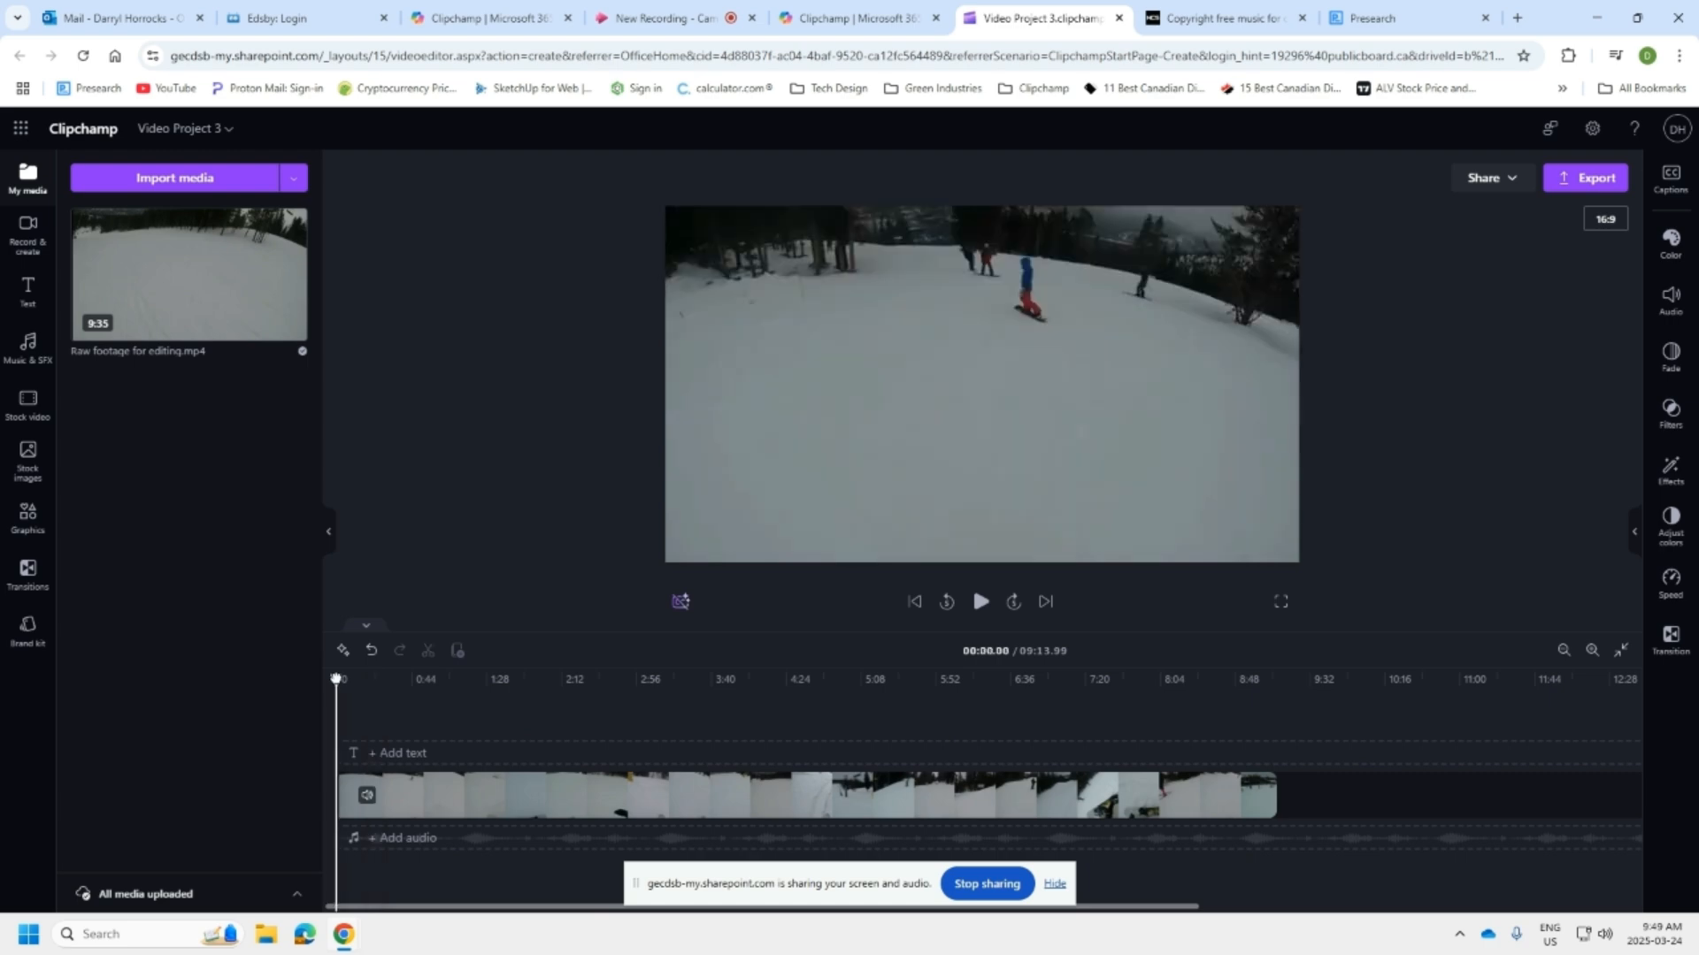
click(980, 611)
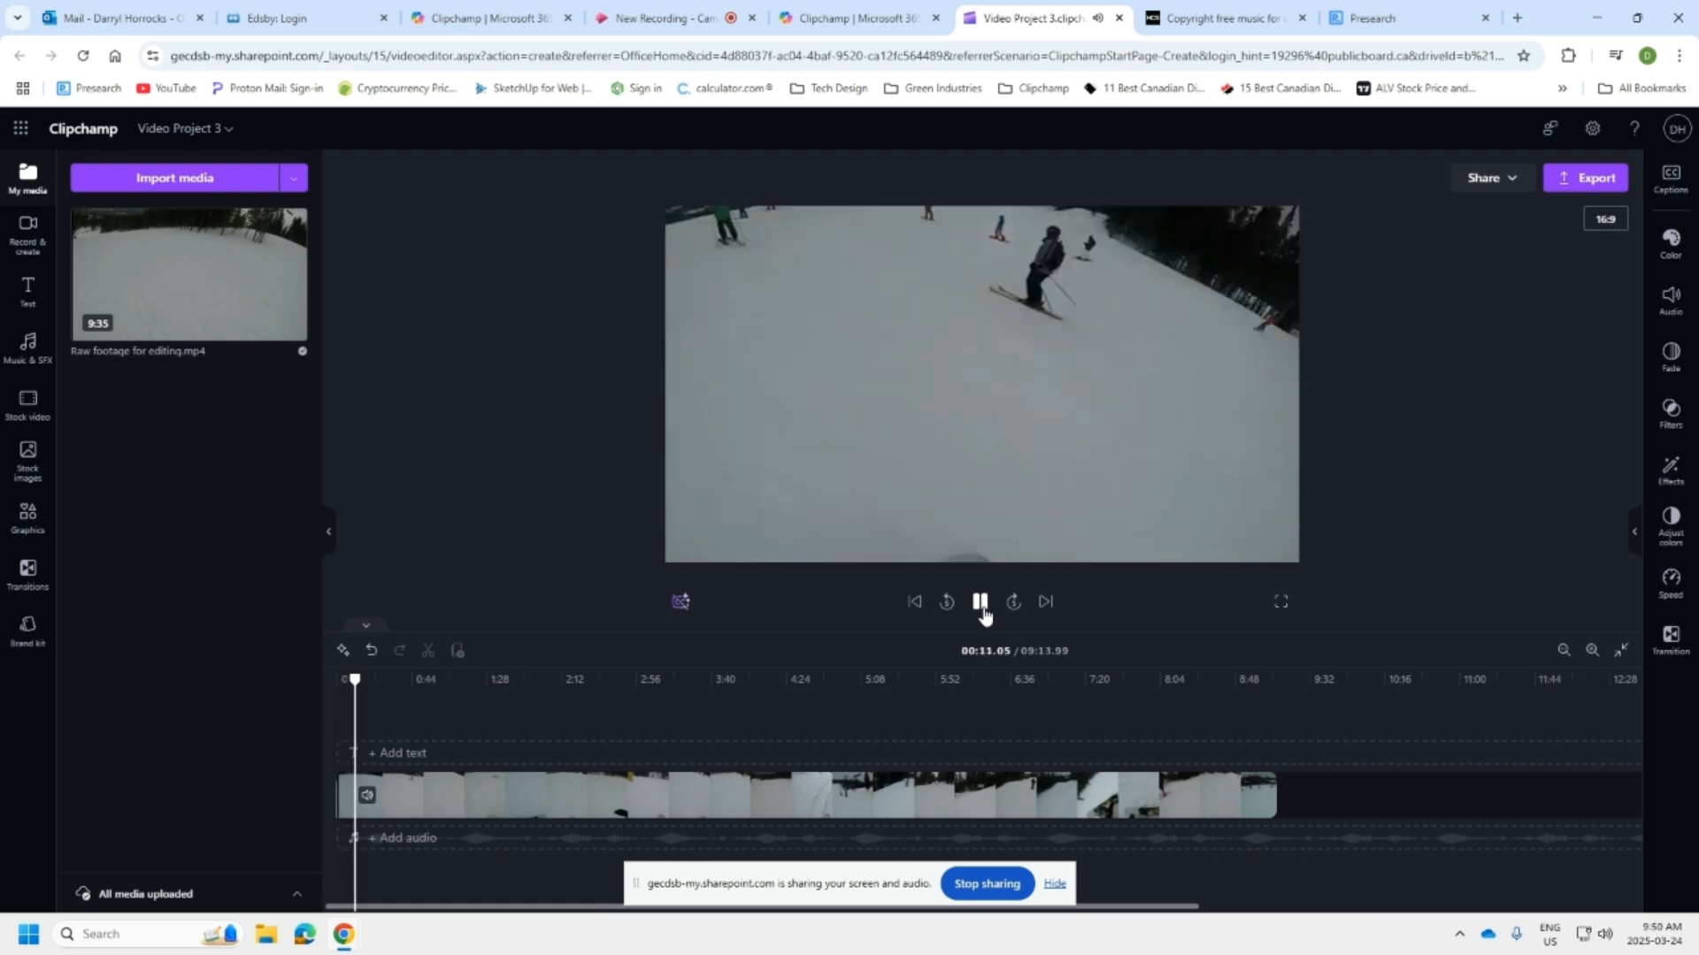
click(359, 680)
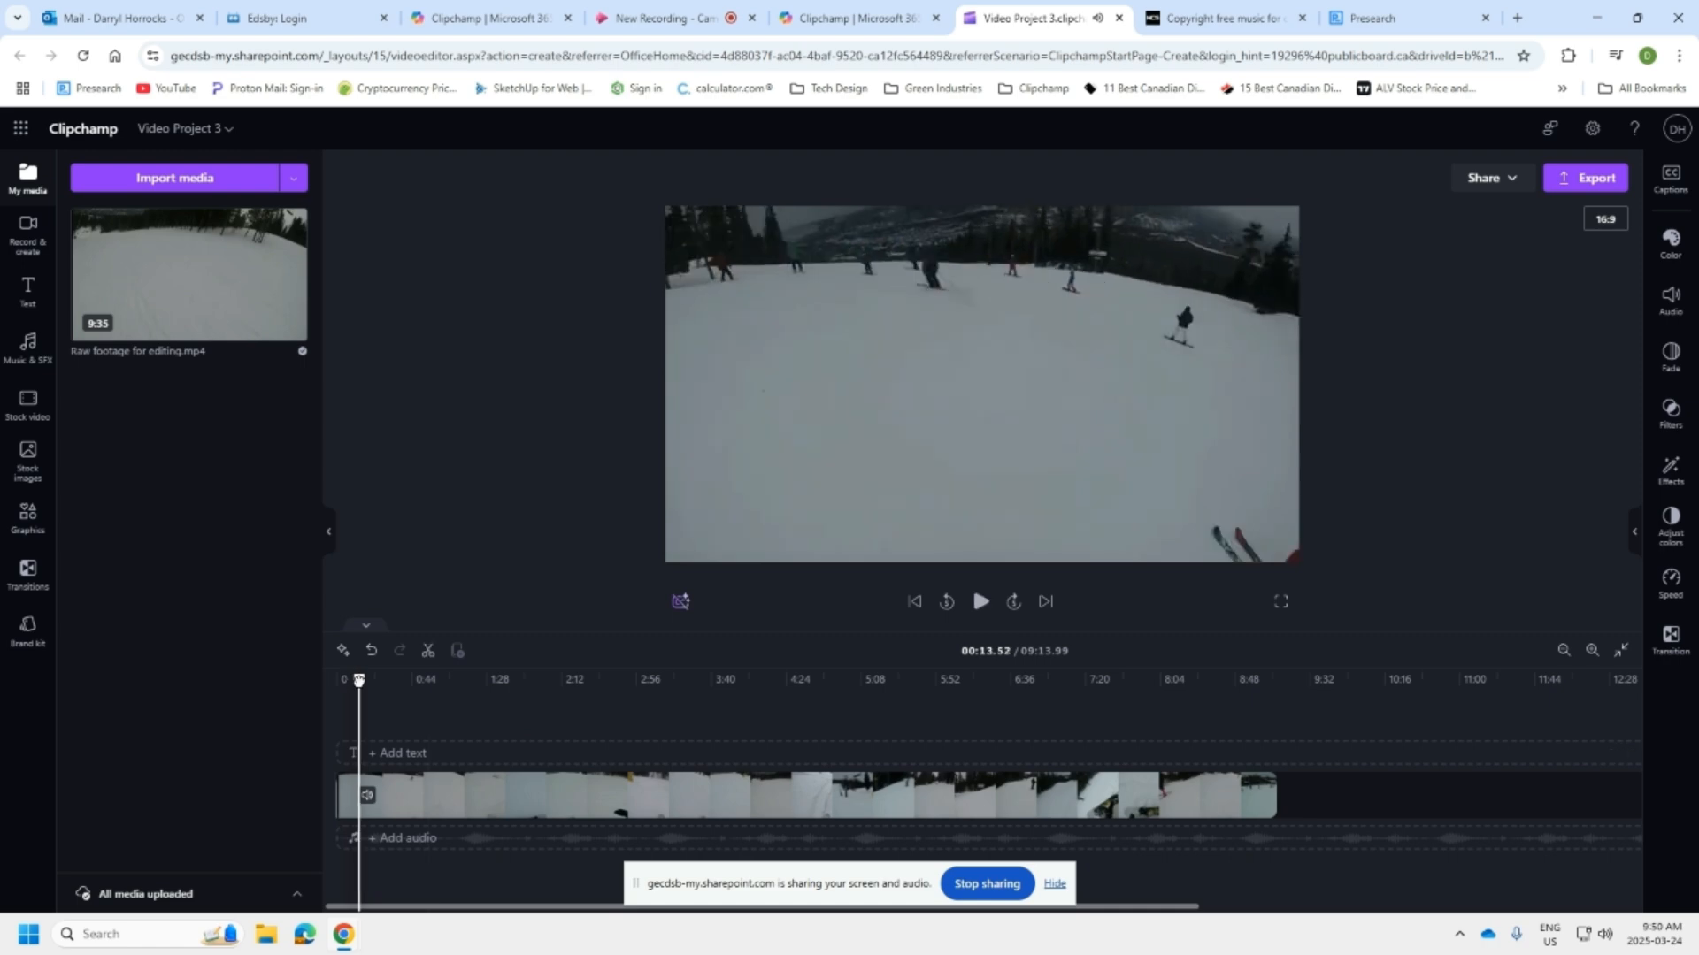
Move the playhead to 00:30.17 and split the clip at that point
drag(359, 680, 362, 679)
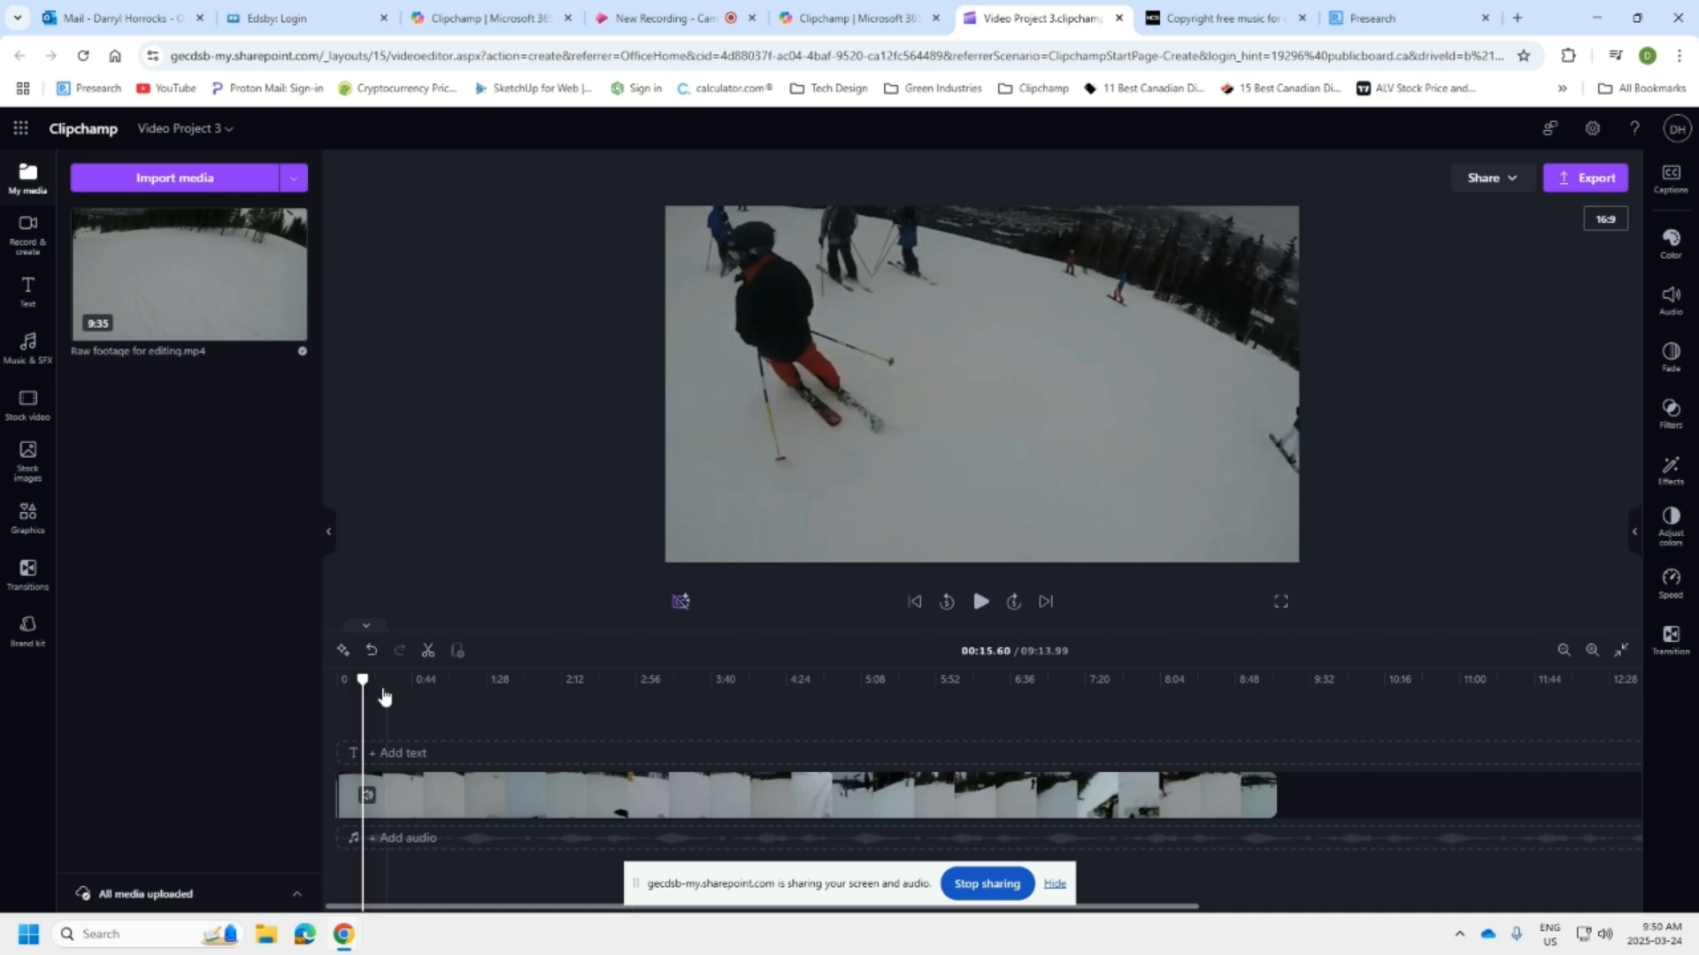
drag(363, 678, 386, 678)
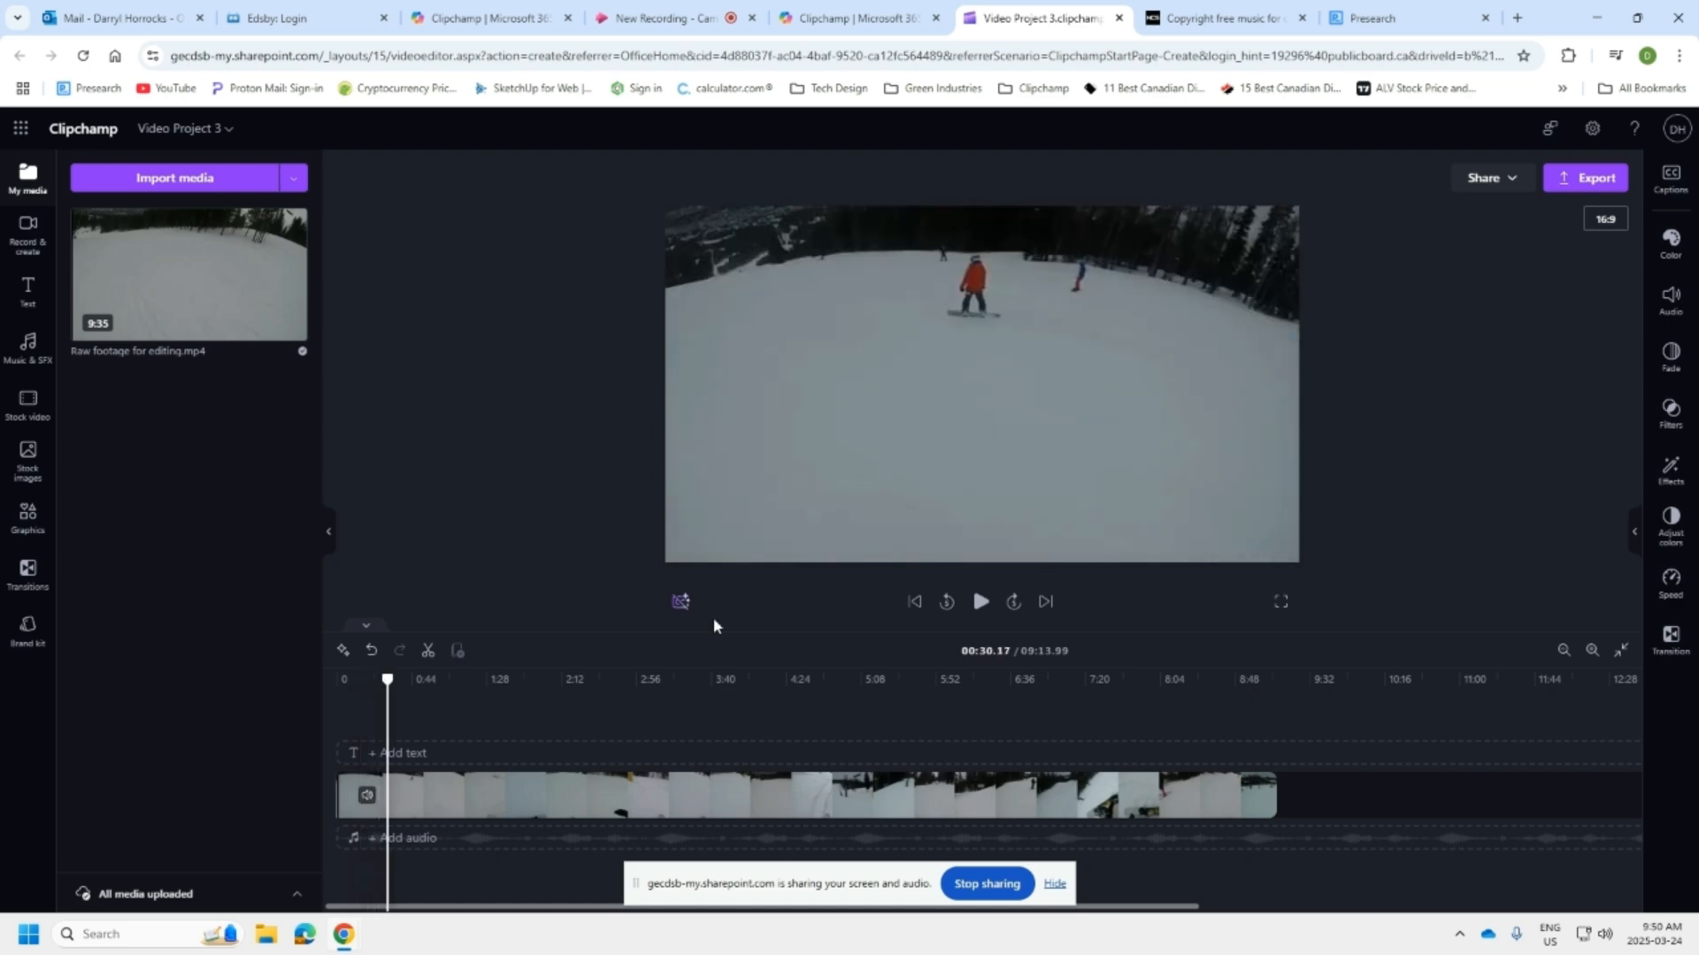
click(428, 653)
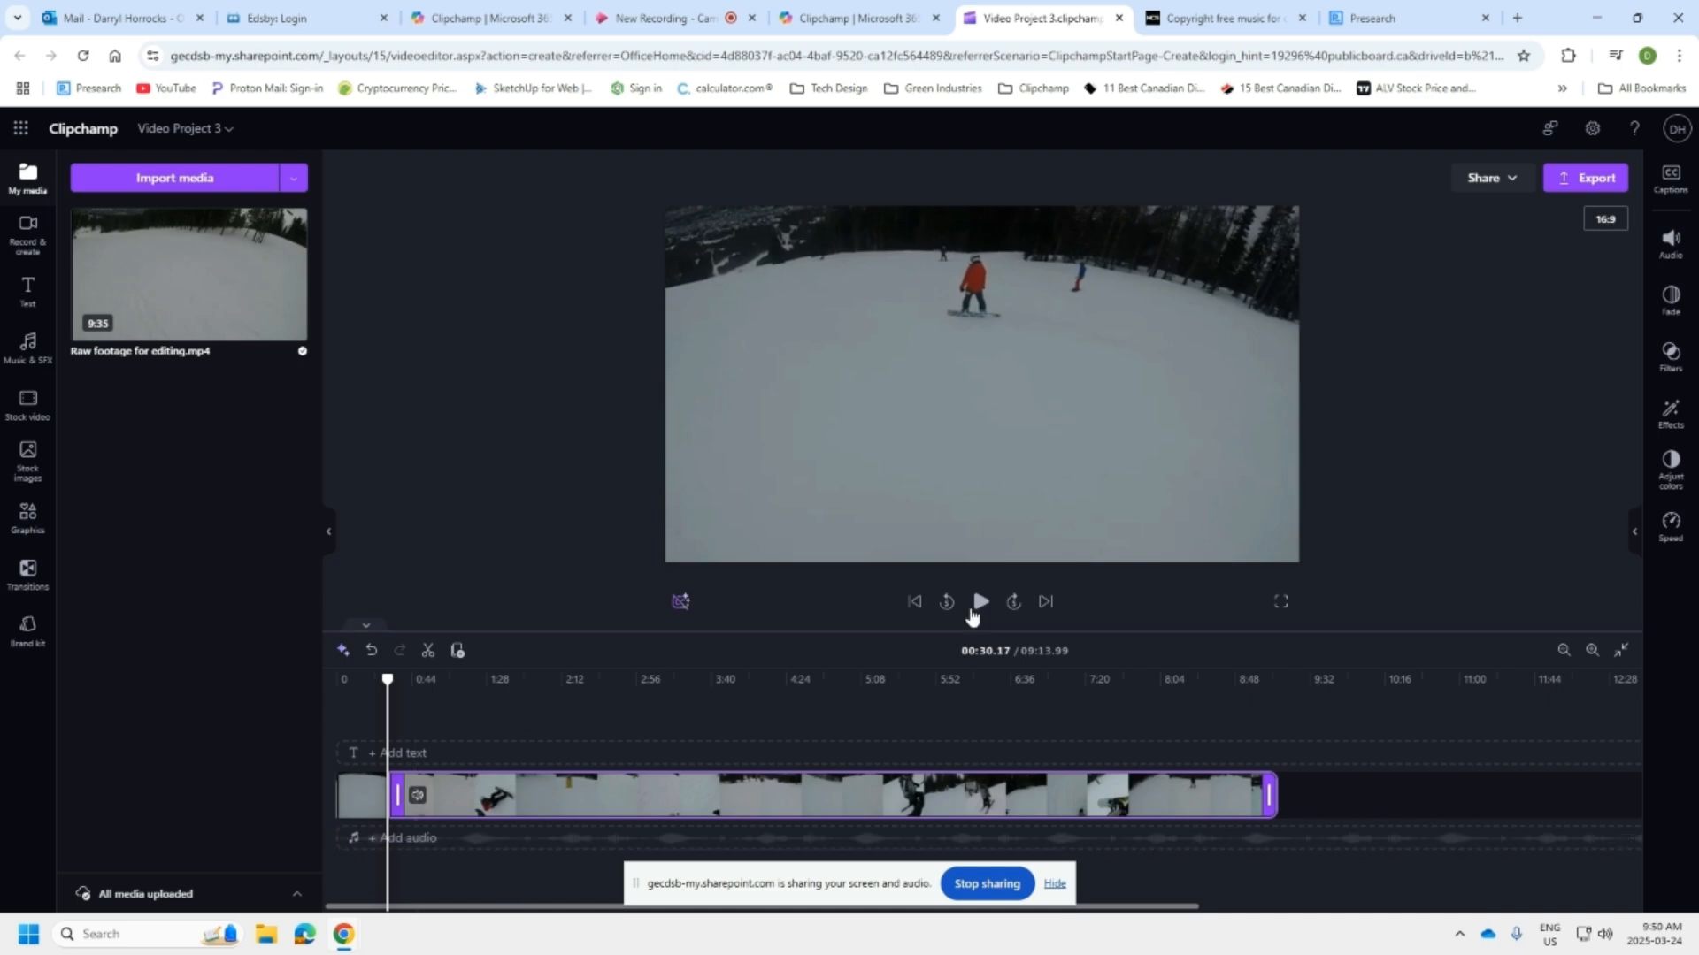
Advance through the footage to 00:56.88 and split the clip at that point
click(974, 612)
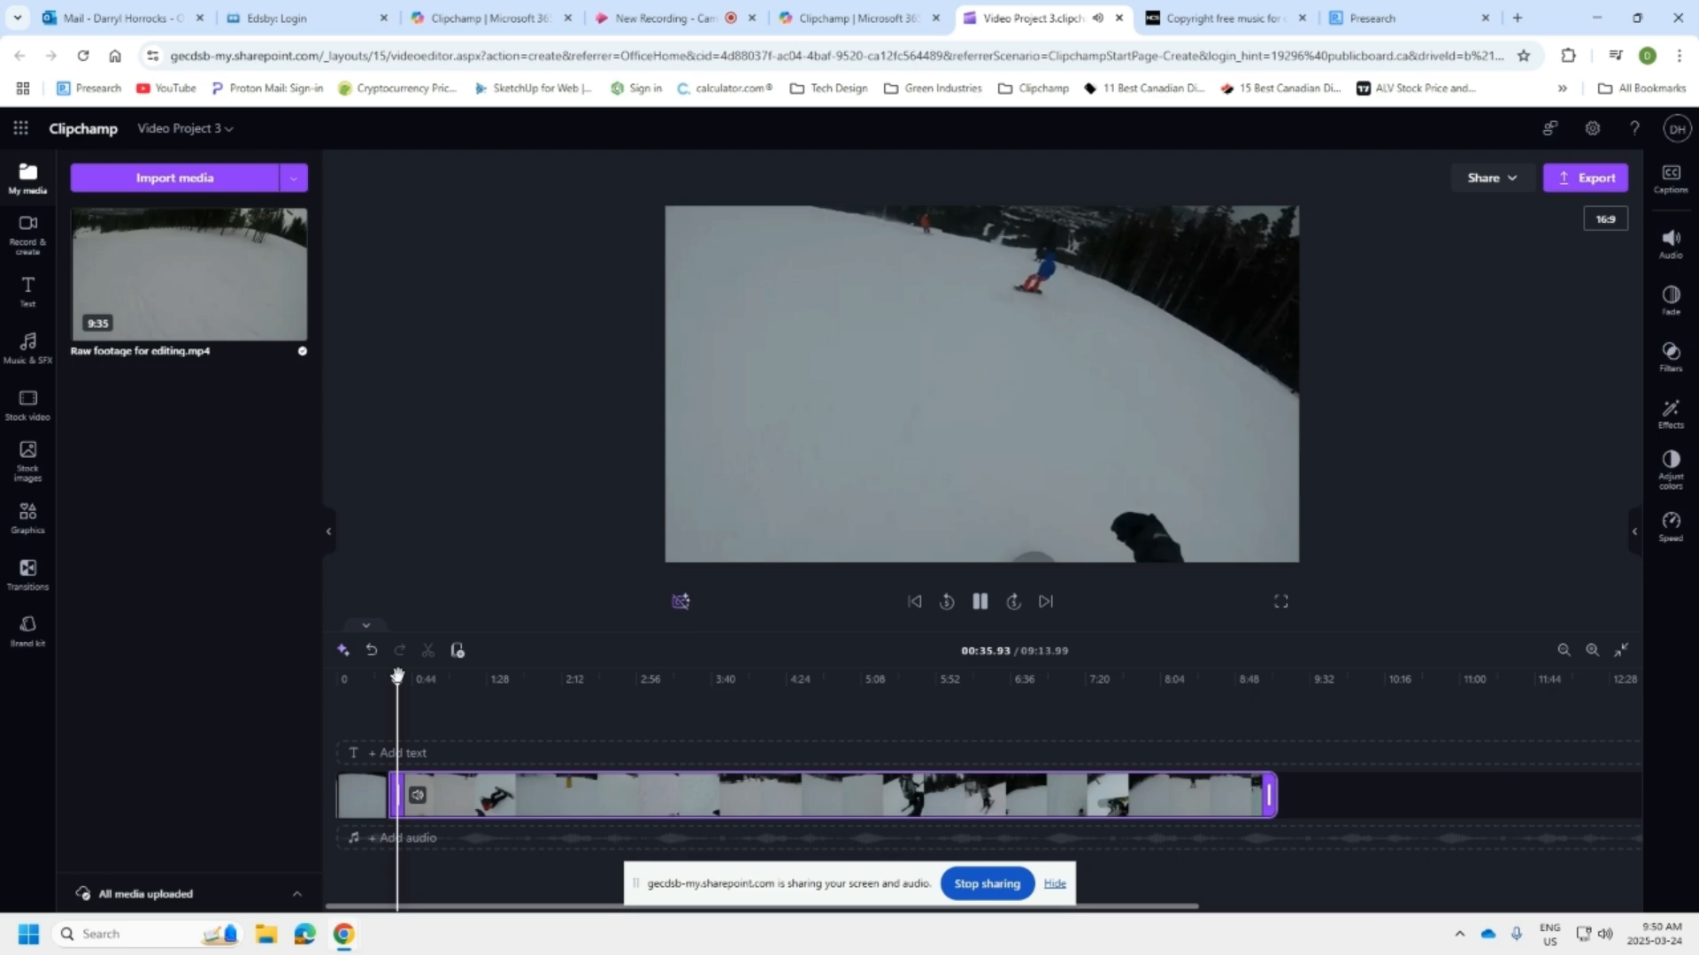
drag(397, 677, 430, 679)
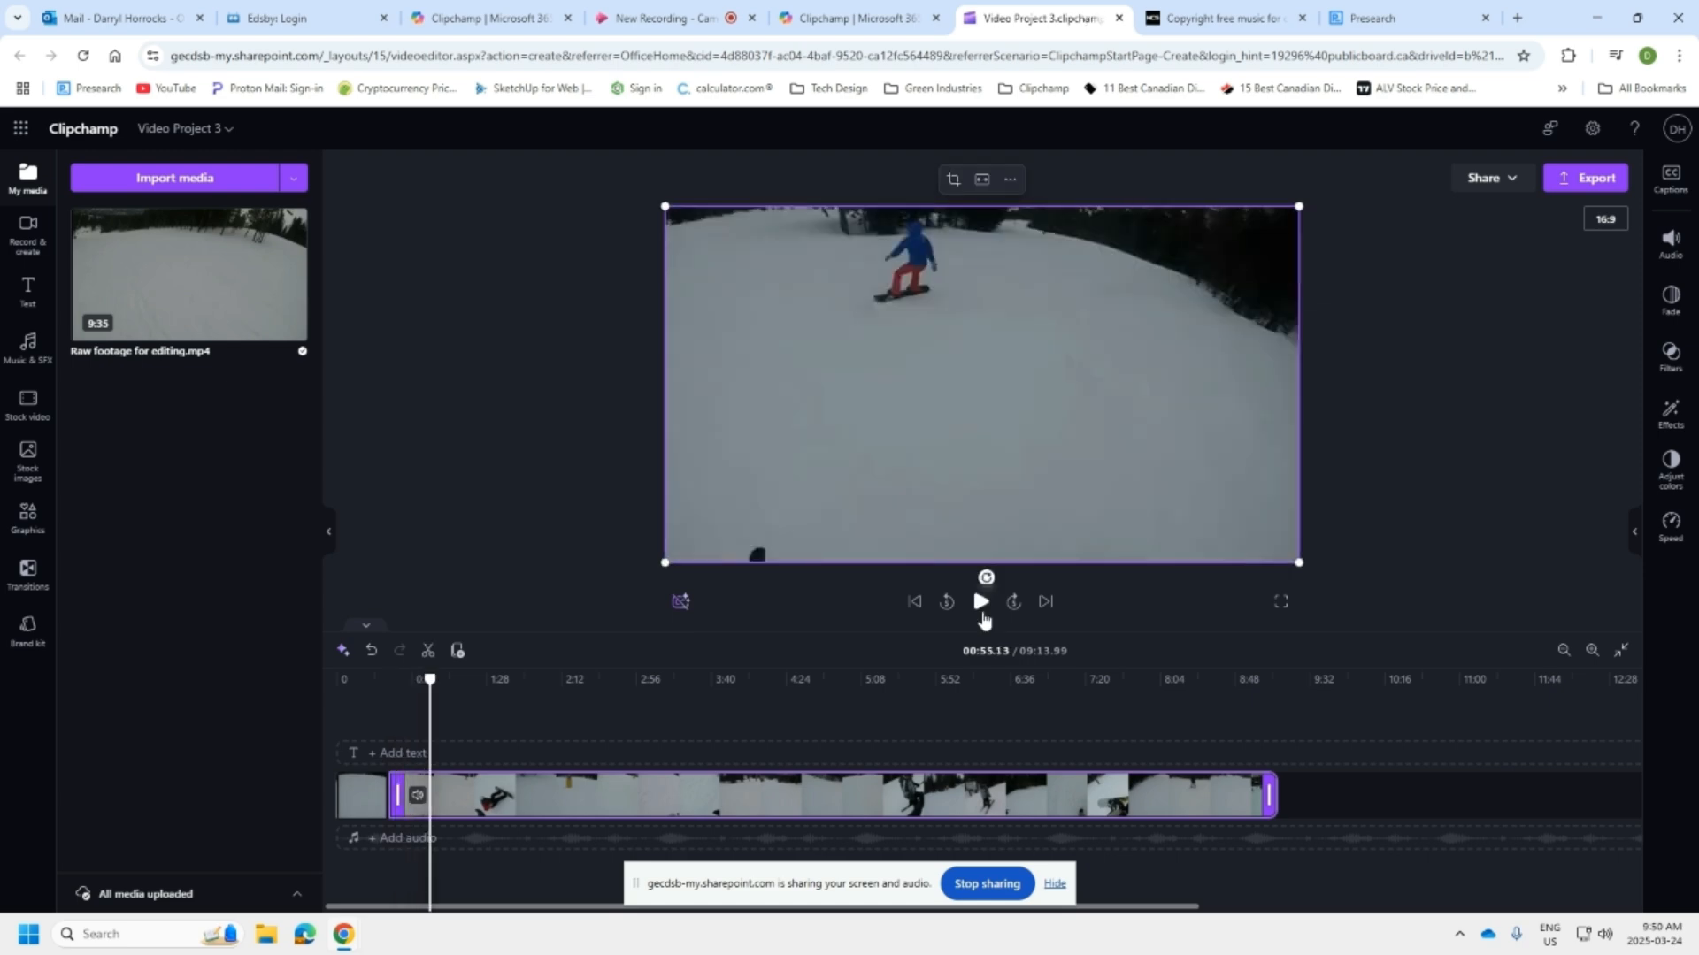
click(981, 603)
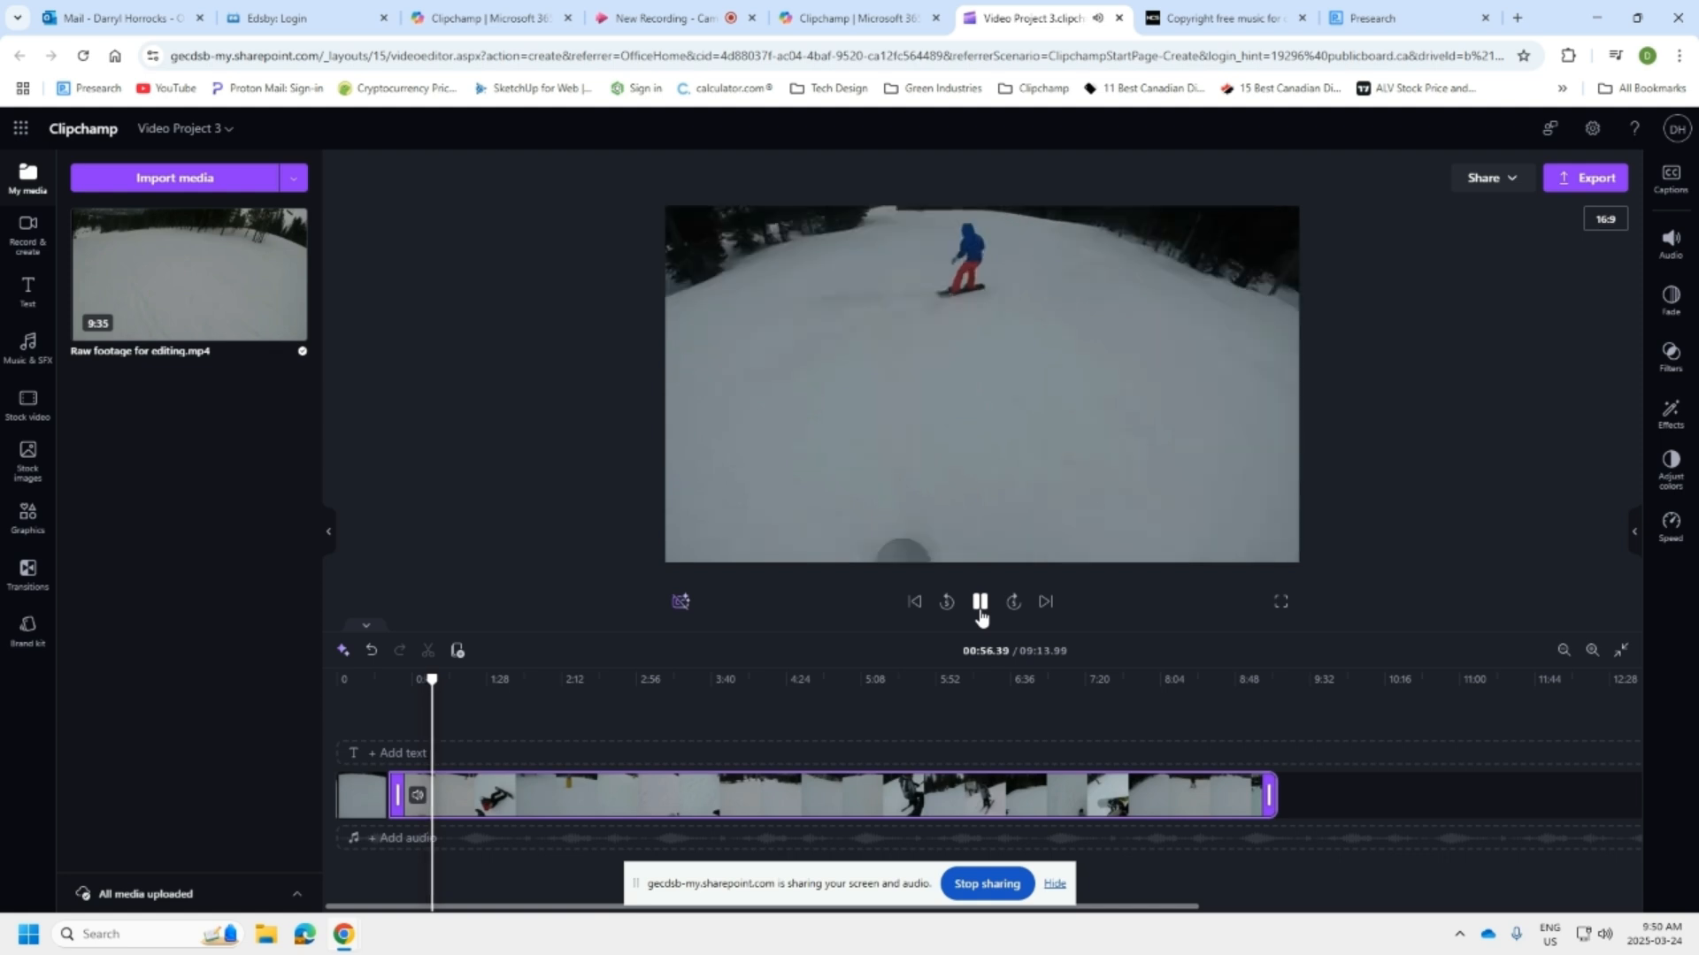
key(space)
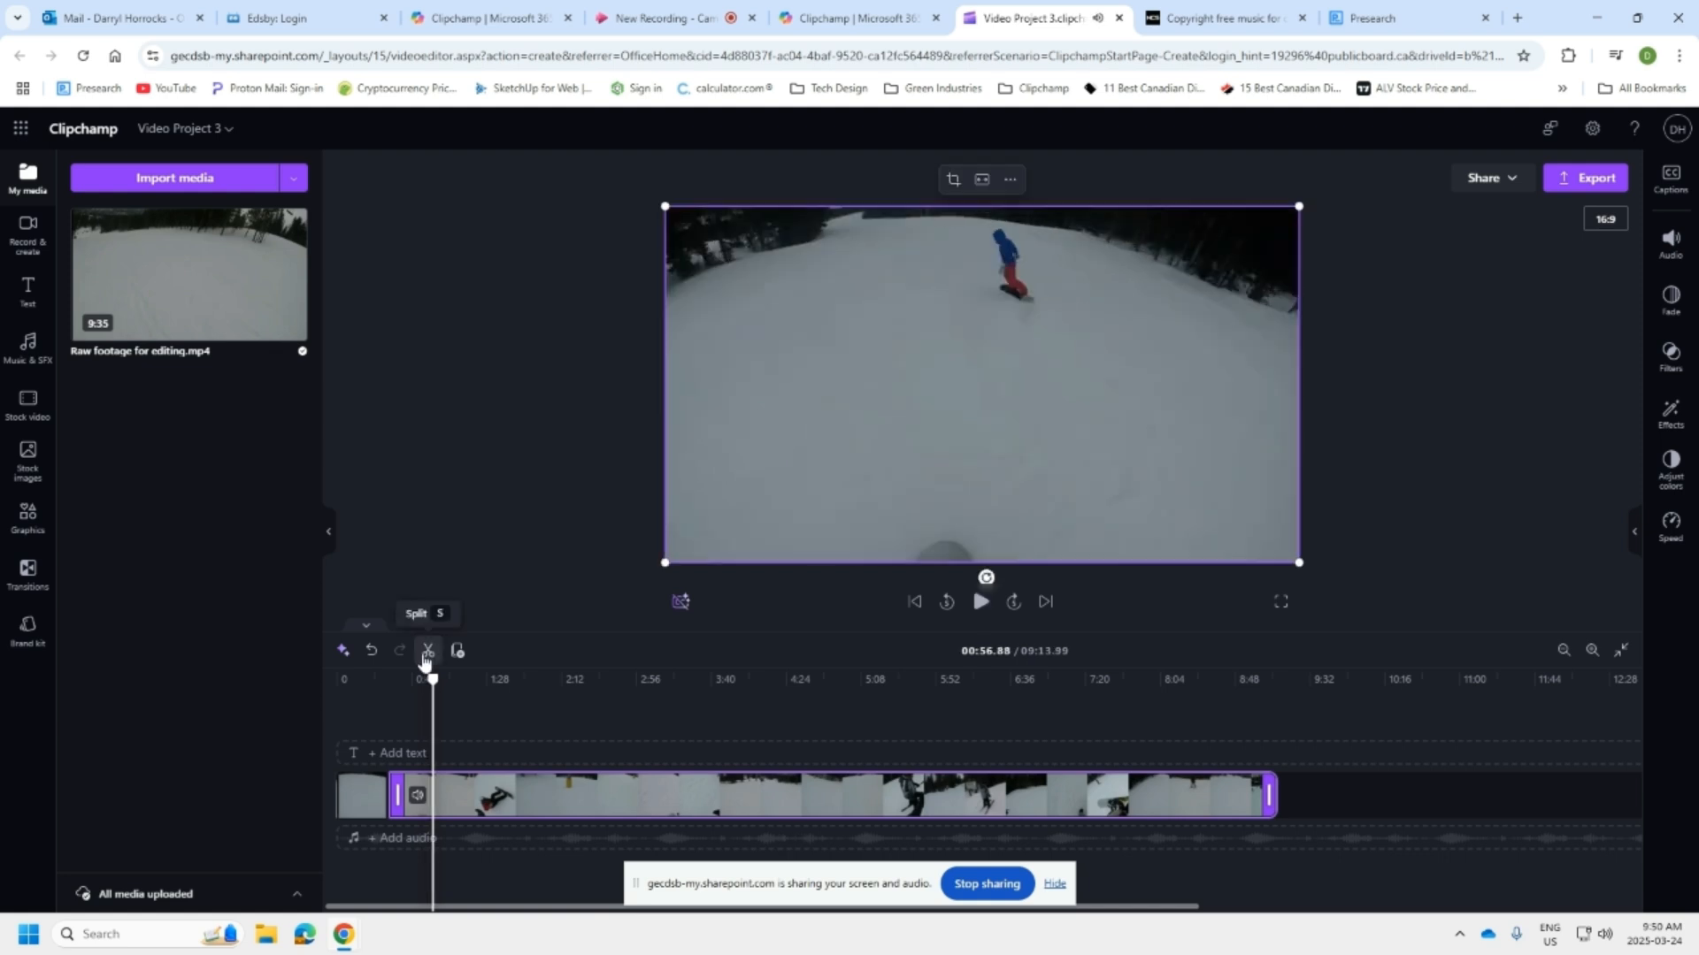
click(427, 655)
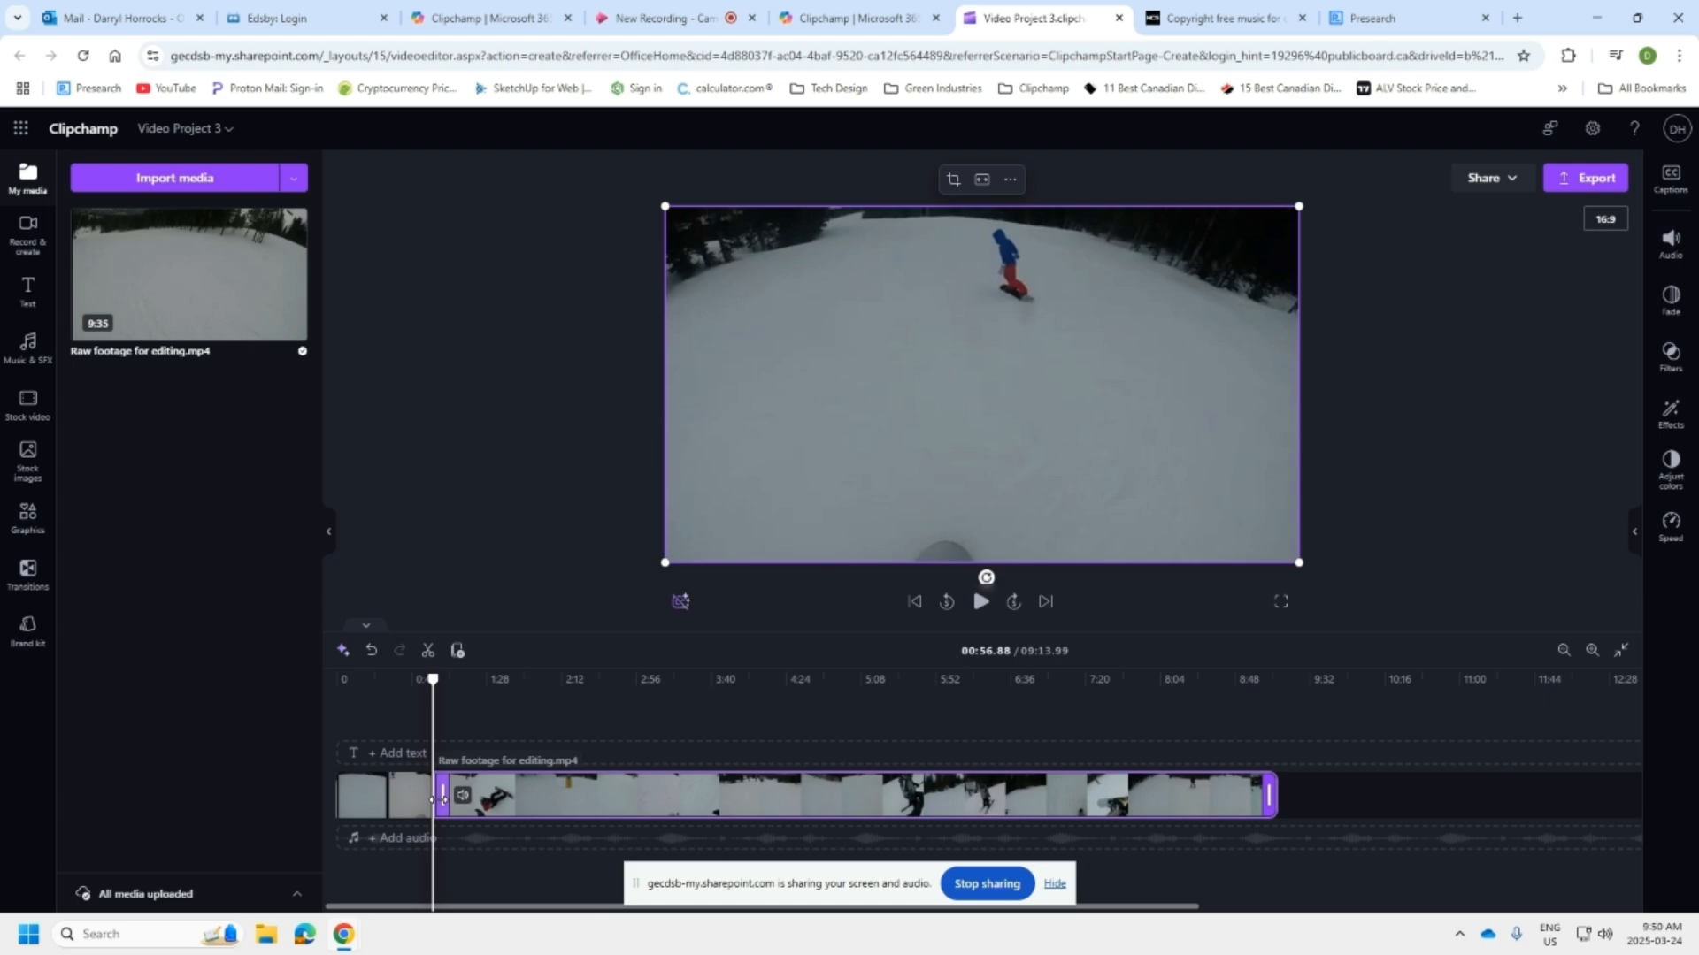
Delete the segment between the splits at 00:30.17 and 00:56.88 and remove the gap it leaves on the timeline
click(399, 800)
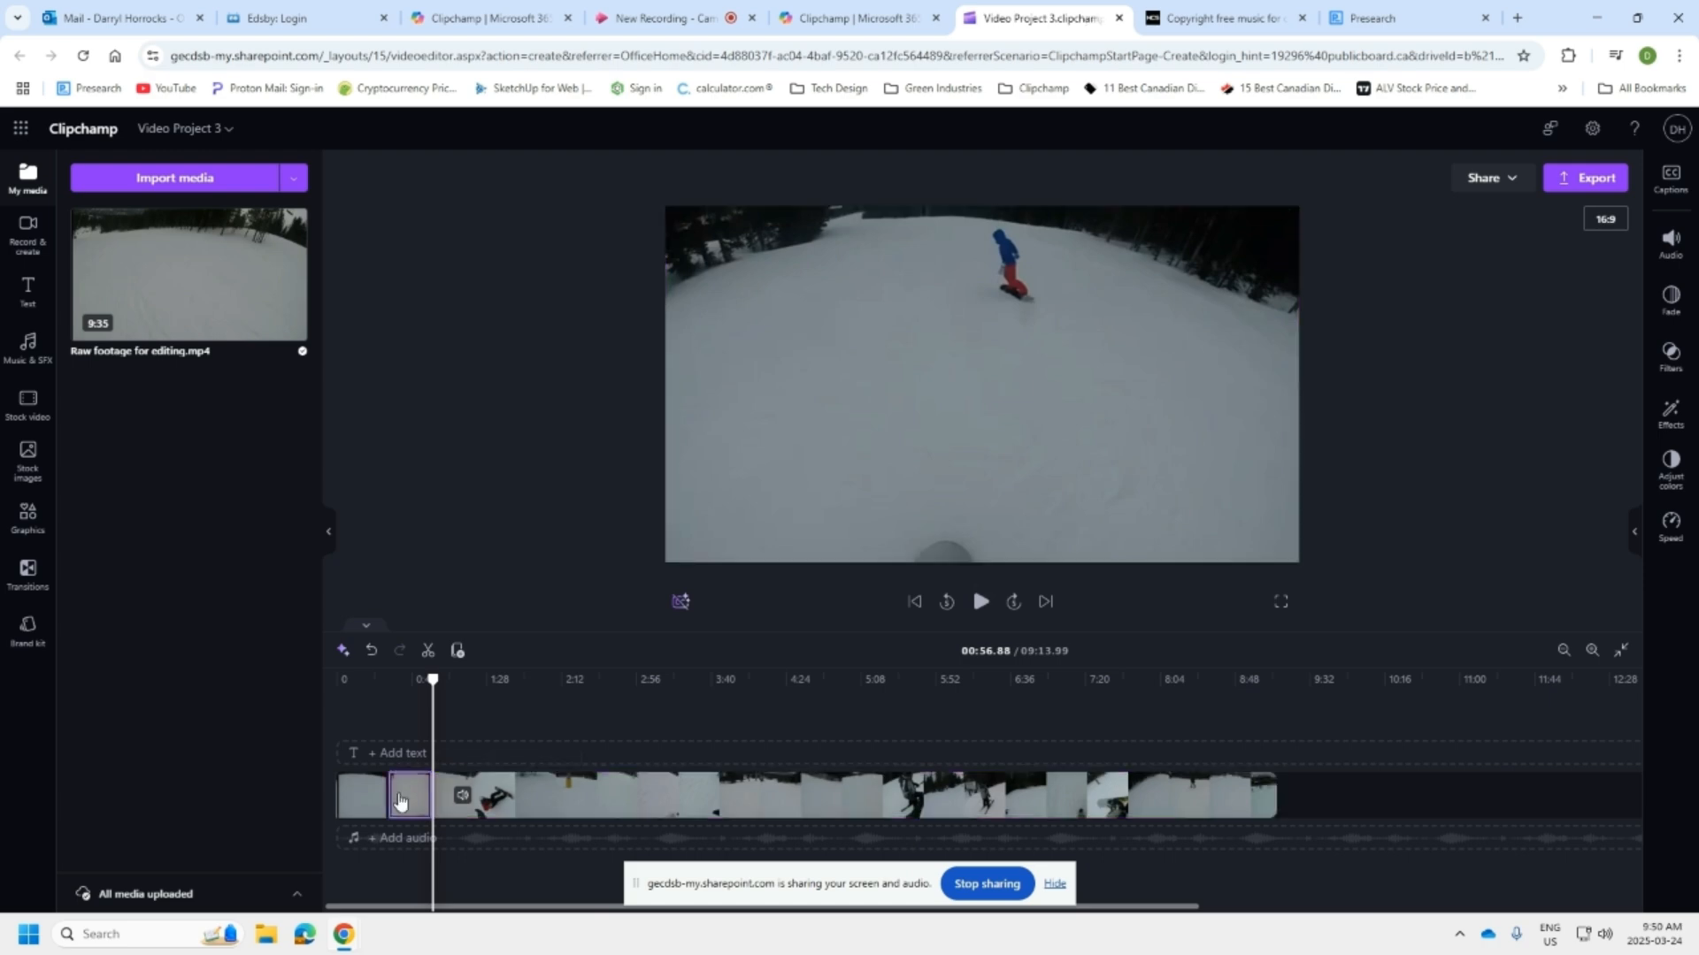
right_click(399, 801)
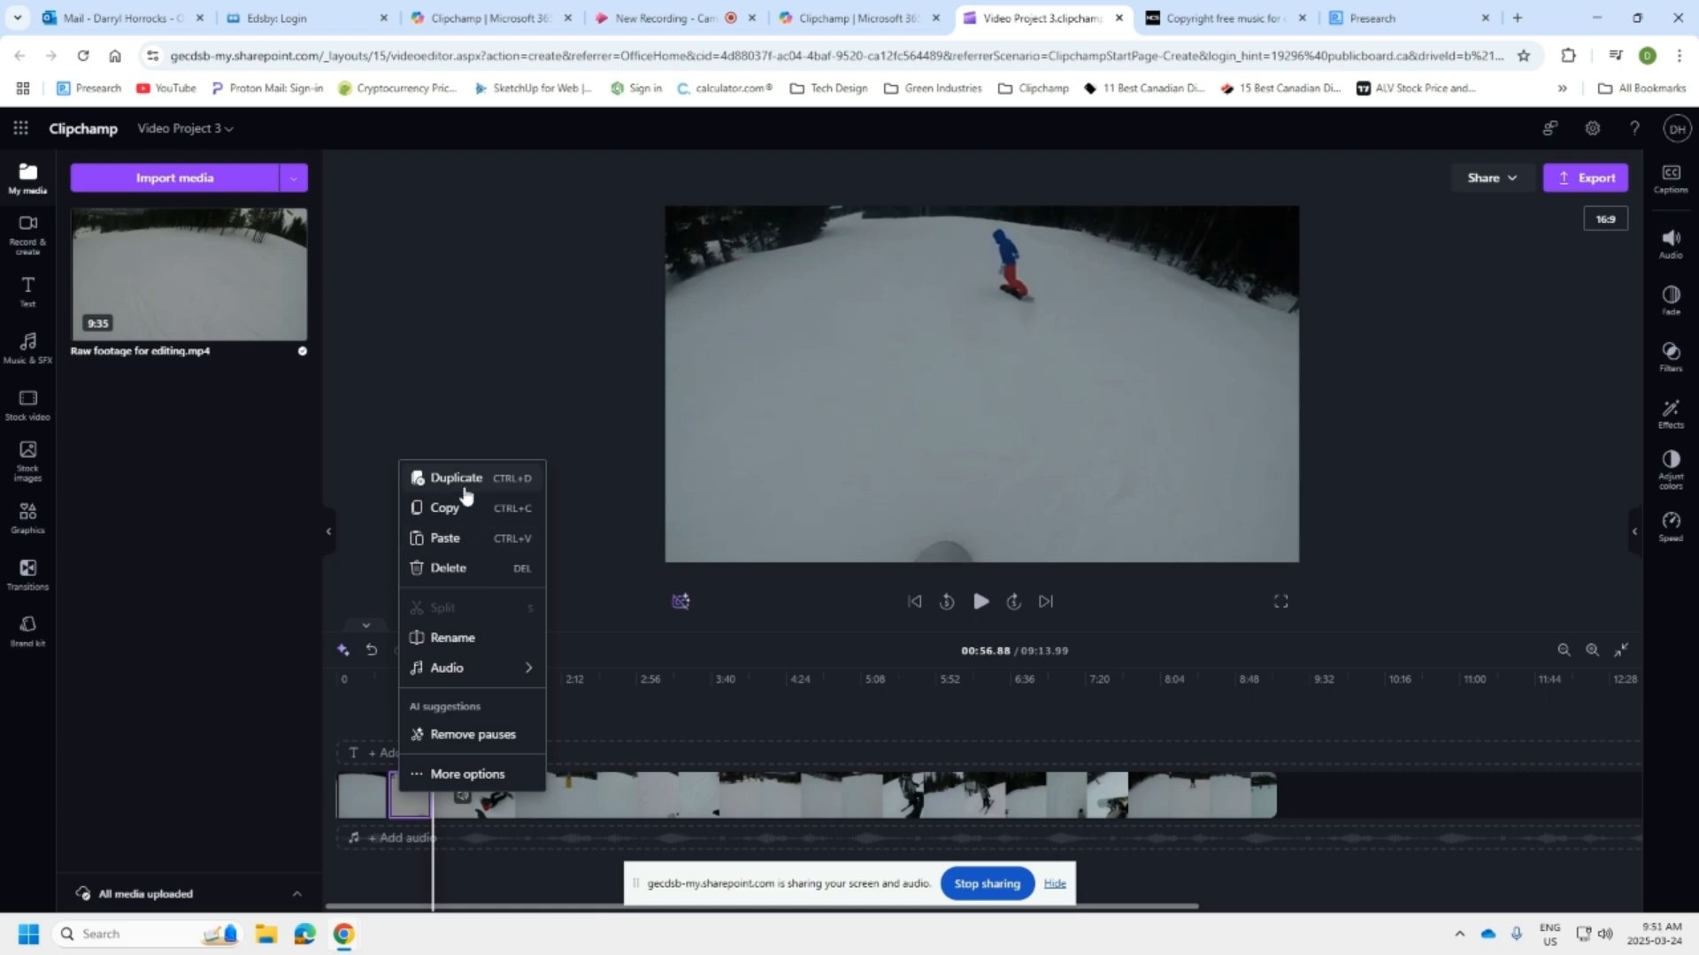
click(449, 569)
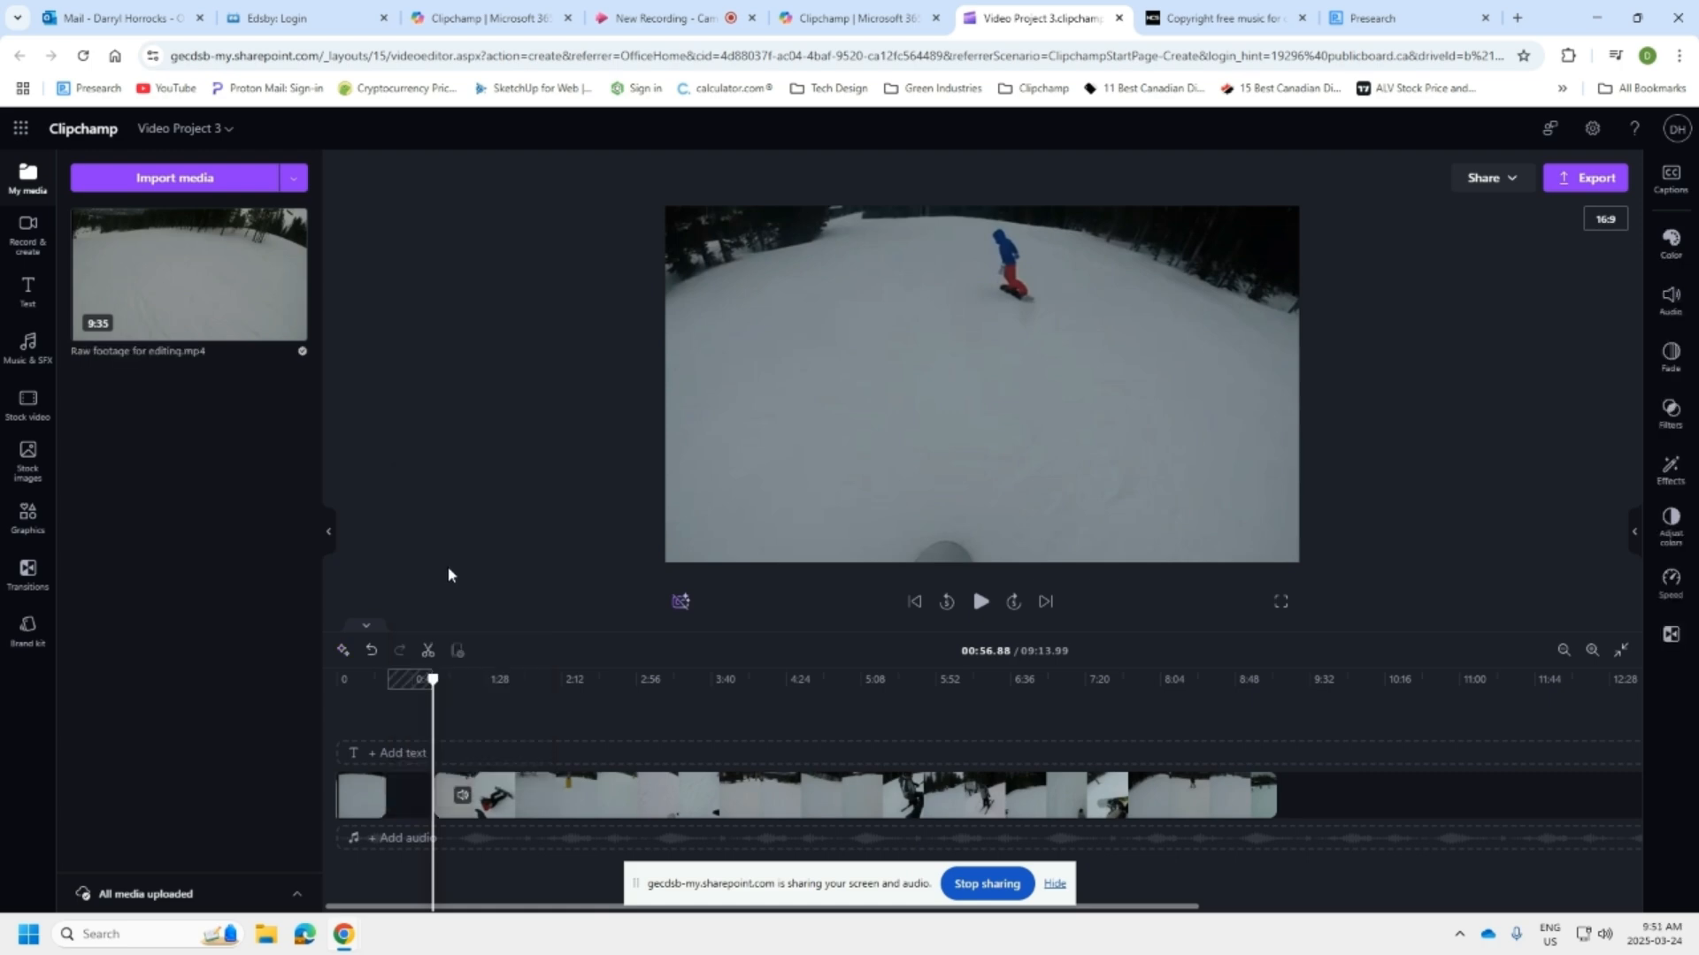
click(482, 816)
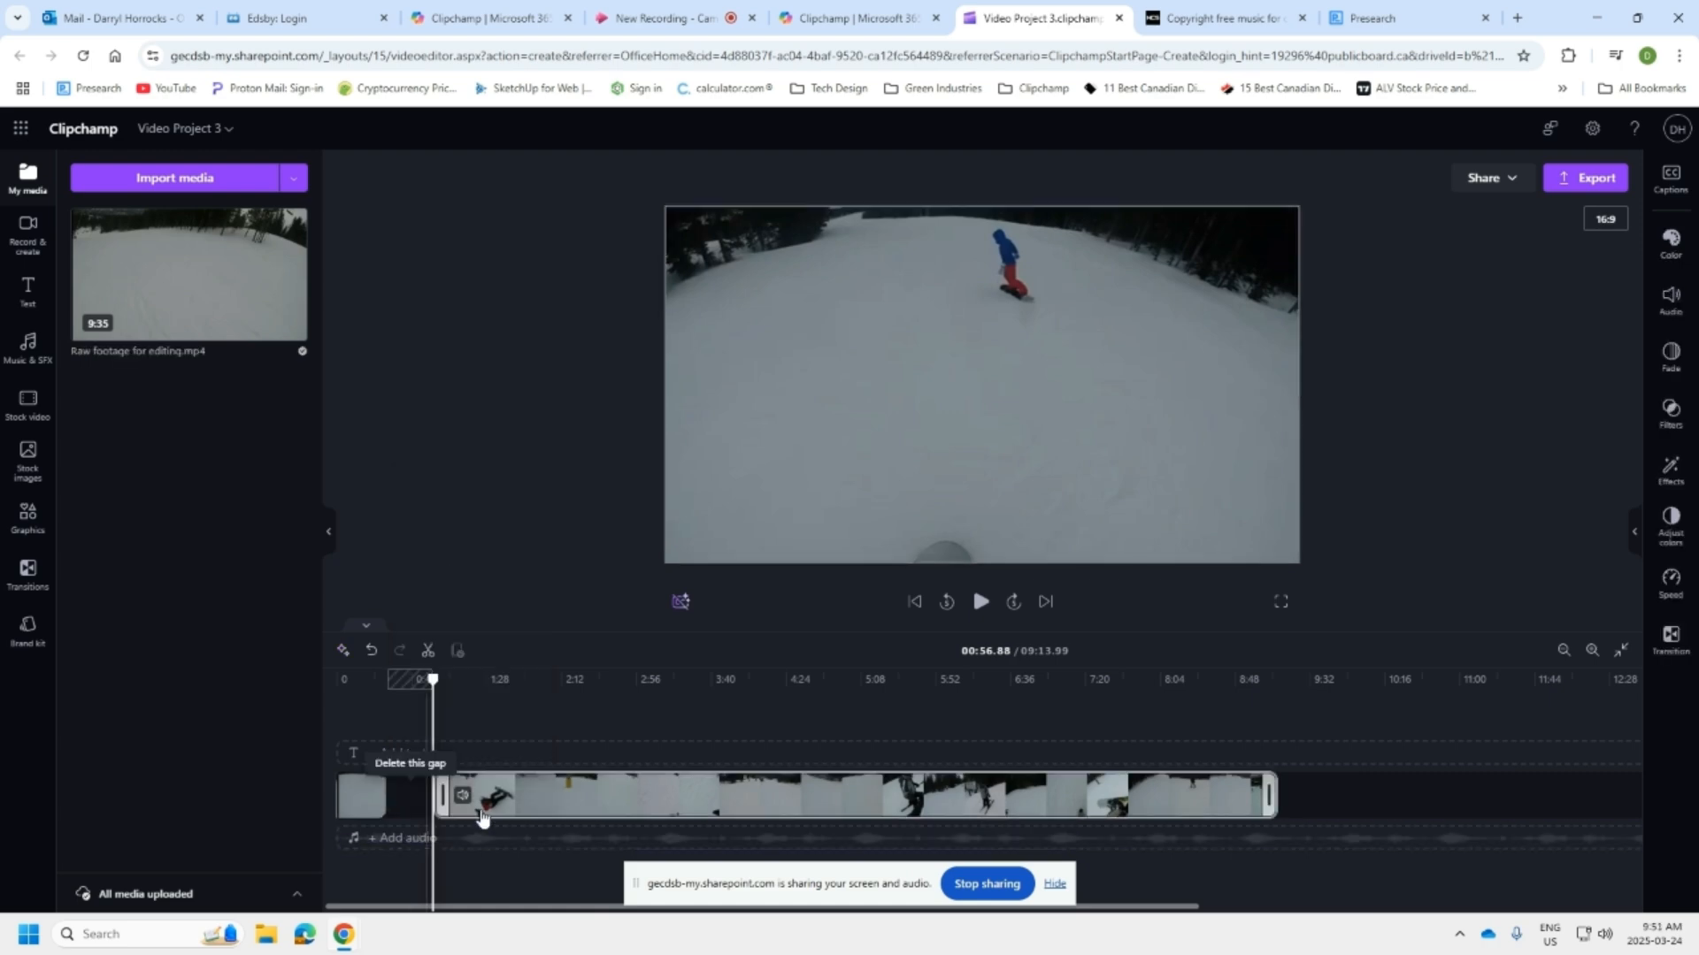
click(560, 532)
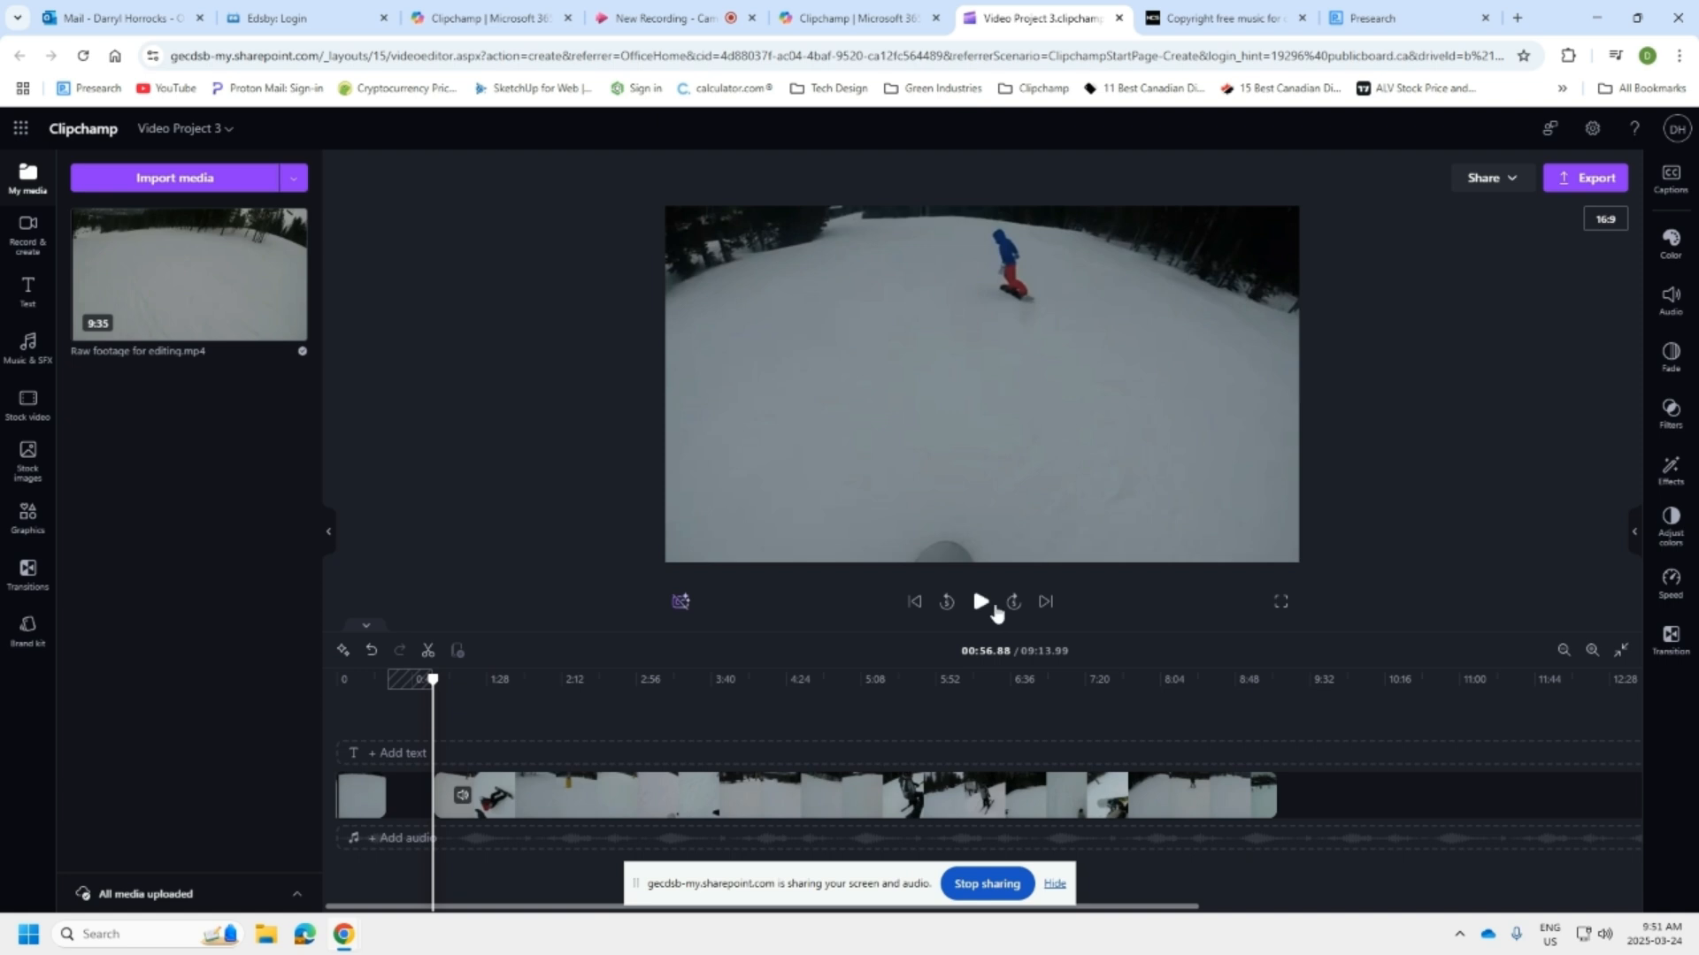
click(983, 605)
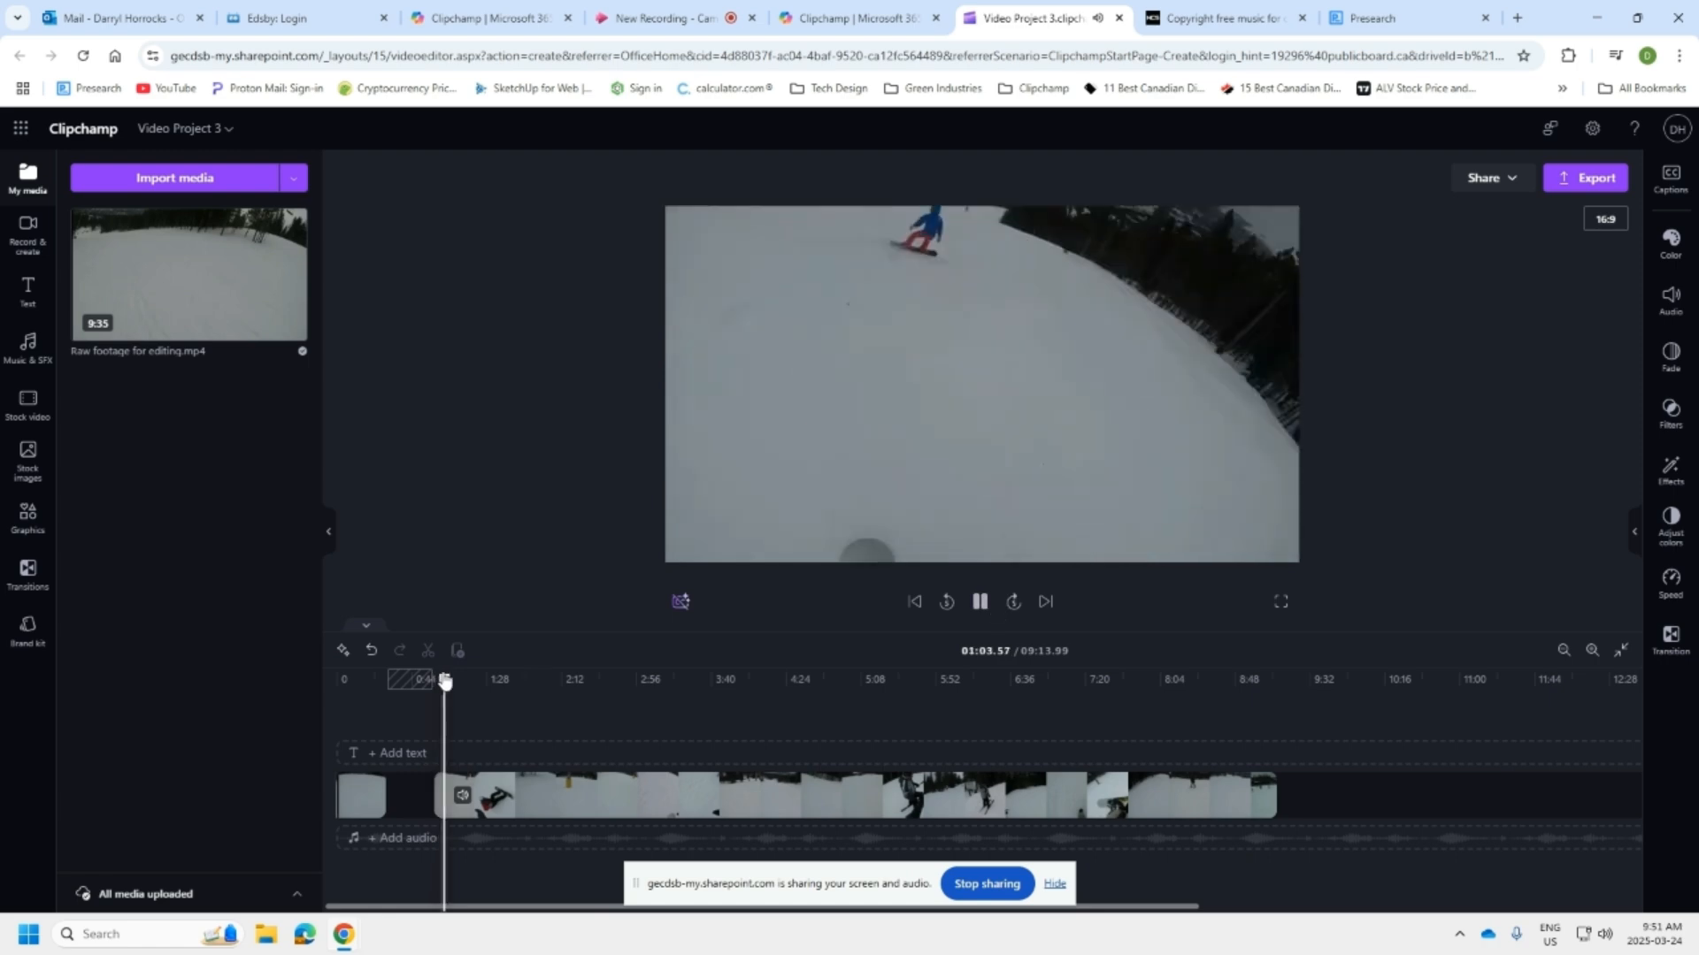
drag(445, 679, 483, 680)
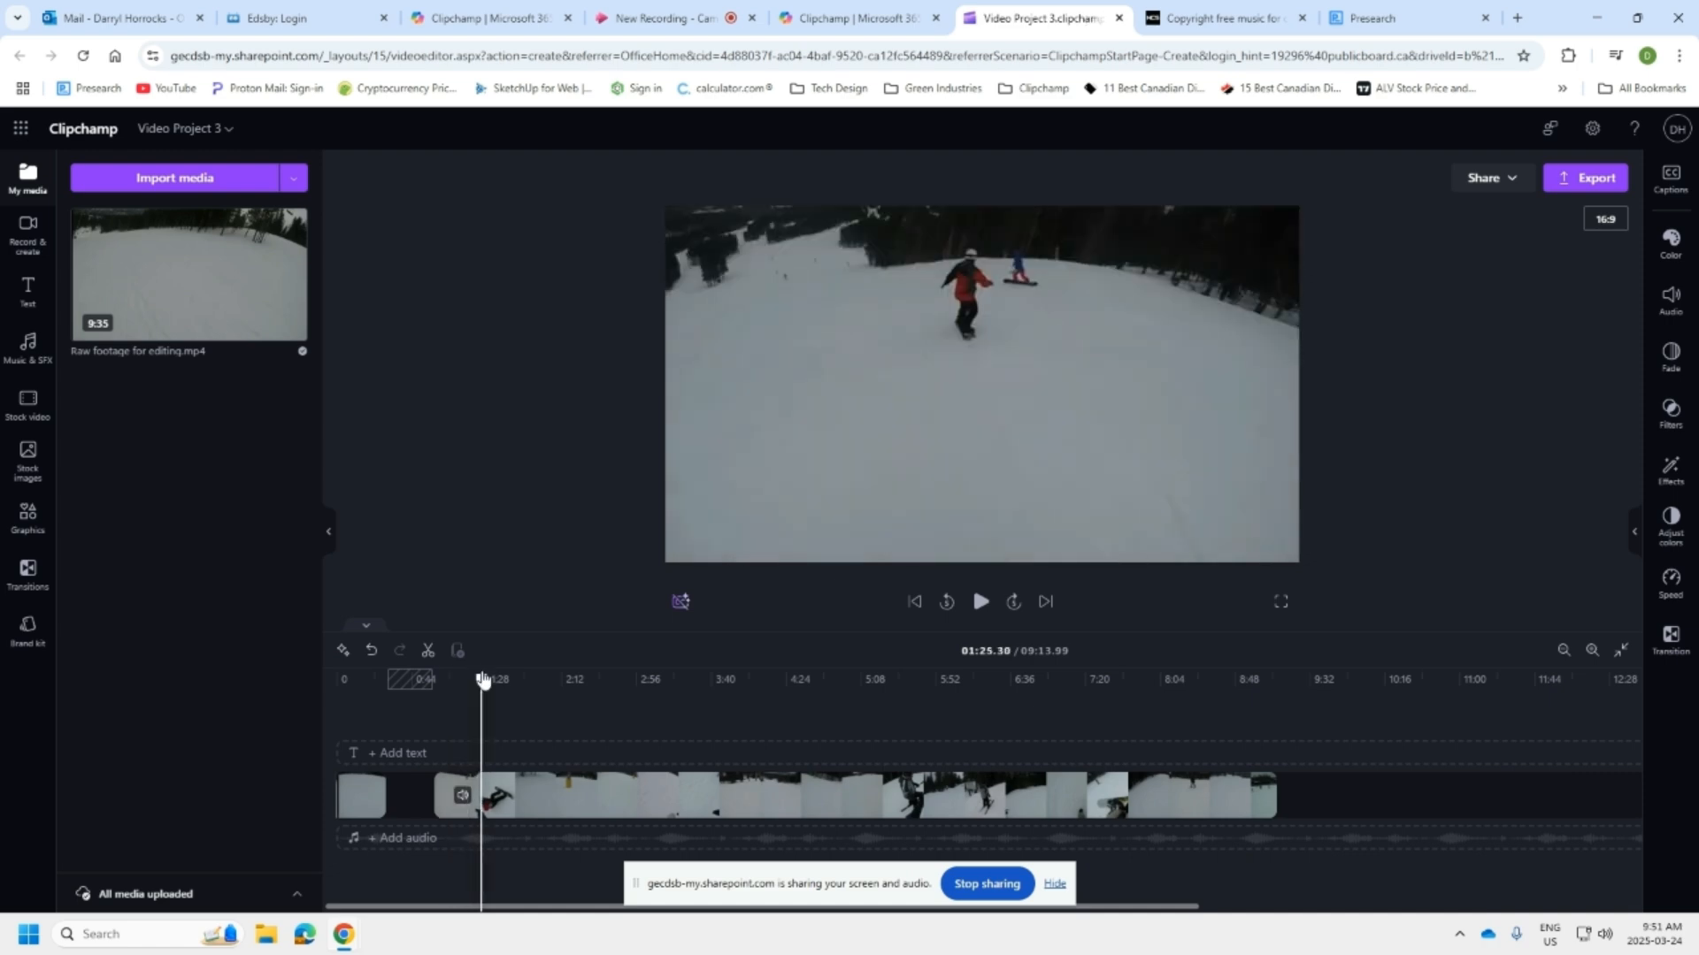
click(412, 798)
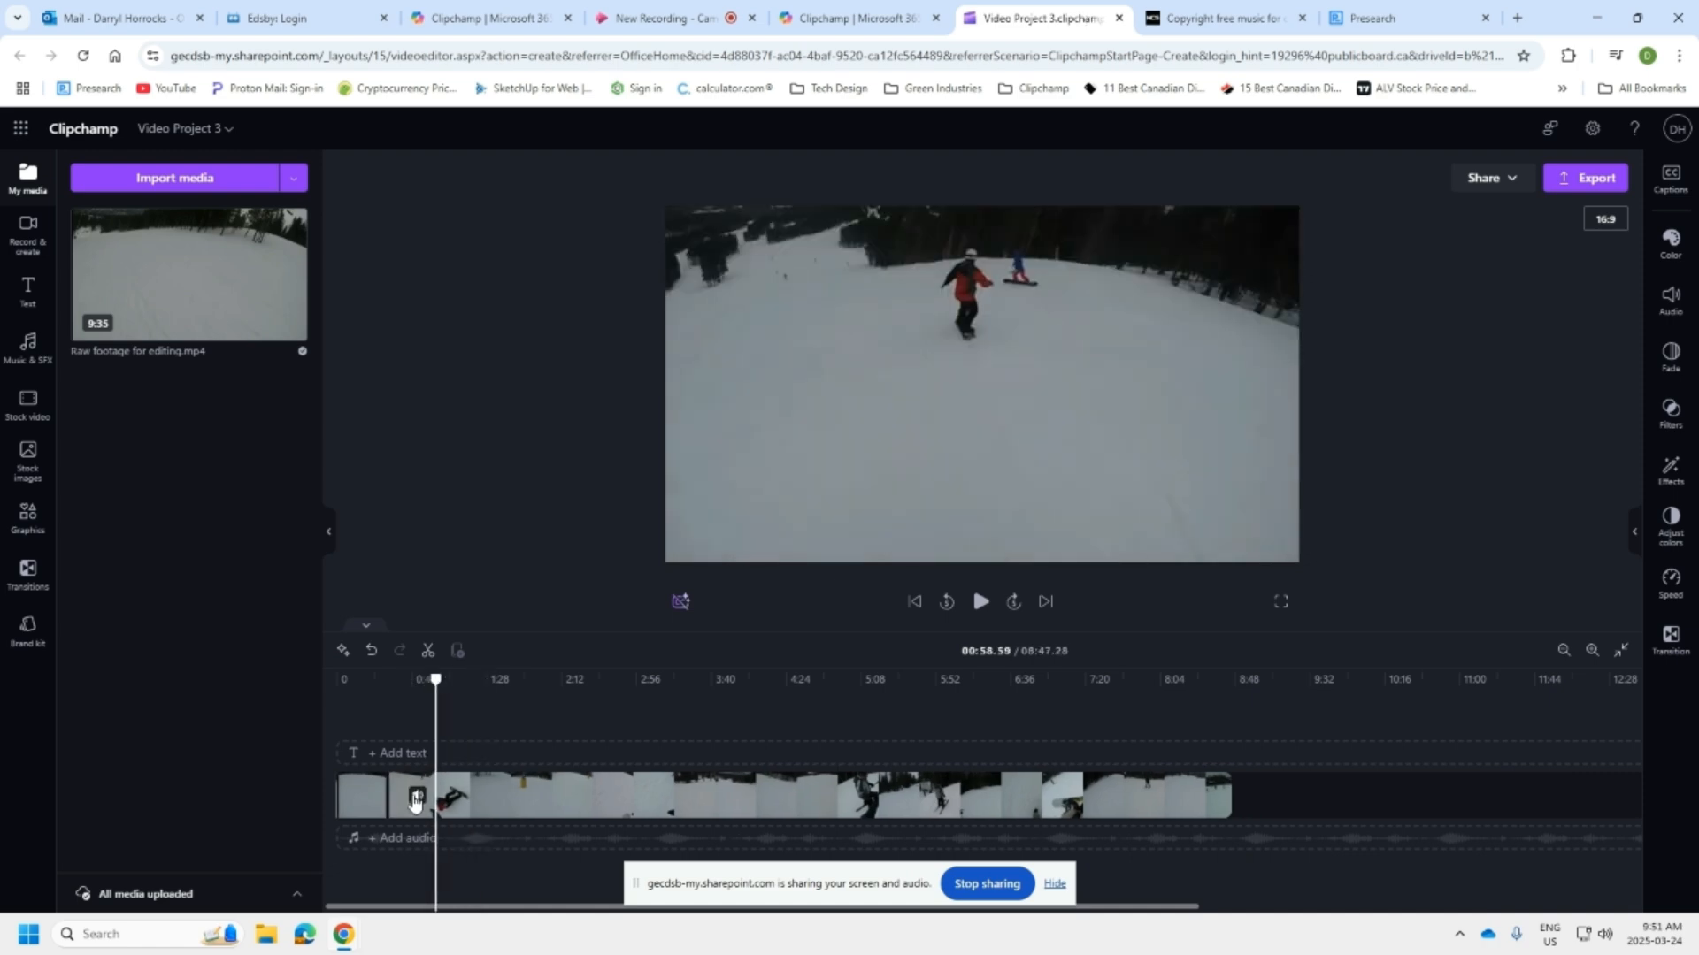
Play the footage from about 00:31, just after the closed gap, pause at 00:46.81 and split the clip there
drag(436, 681, 388, 692)
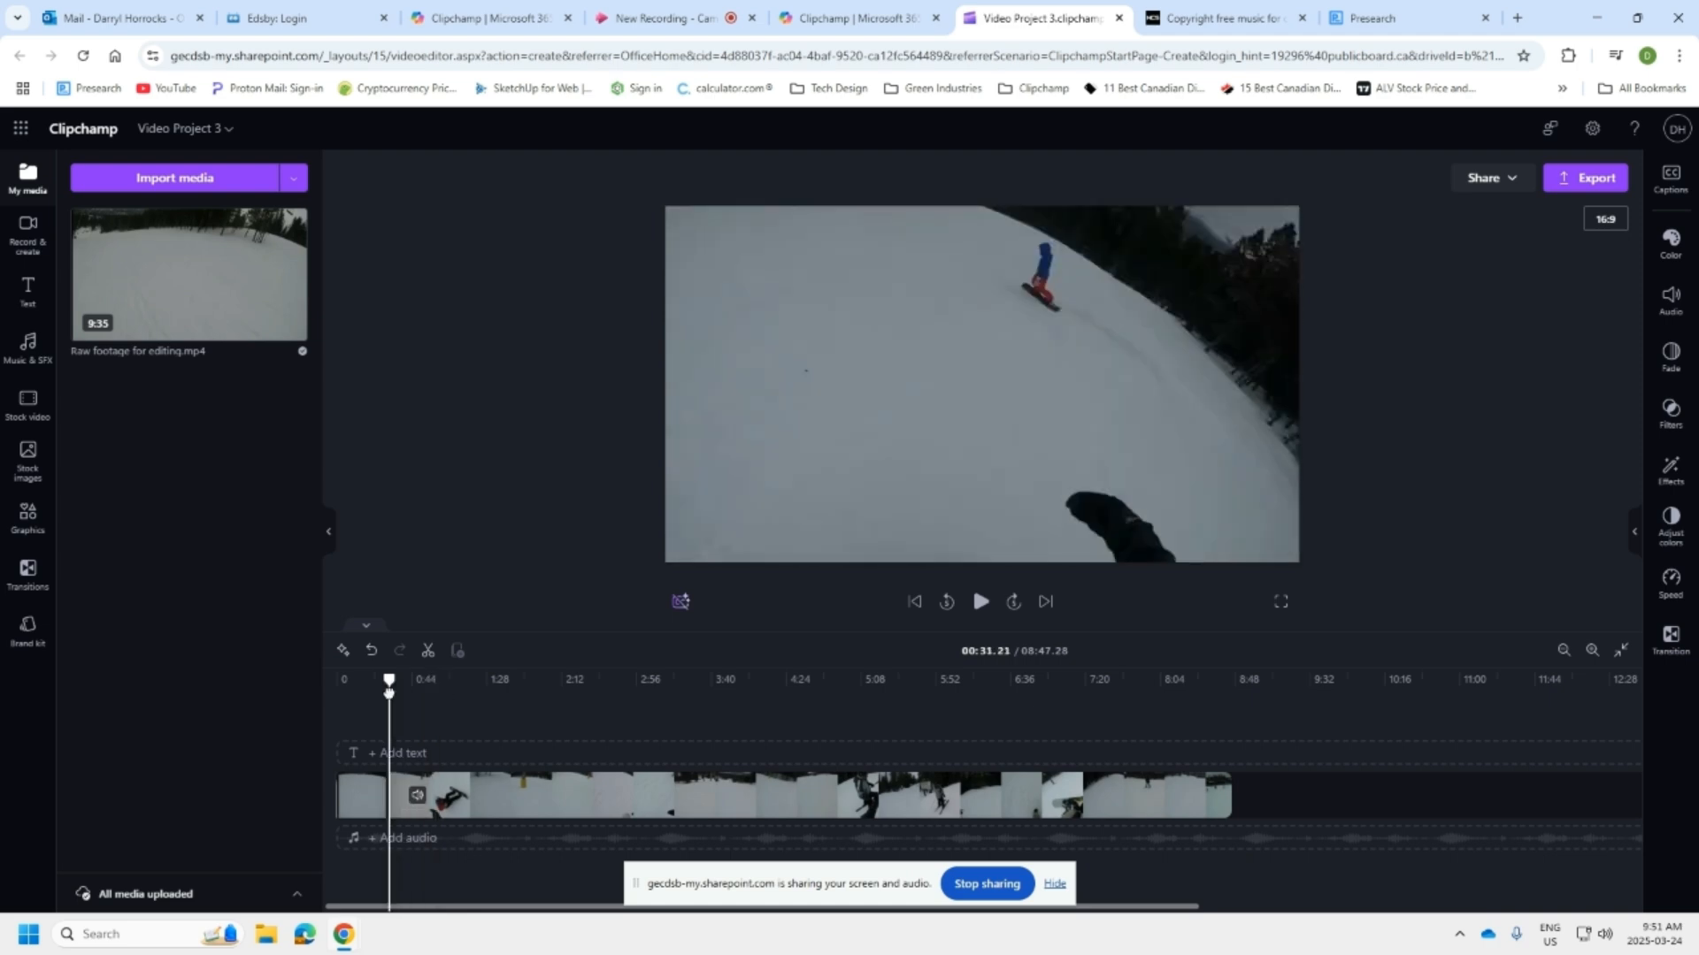
click(983, 604)
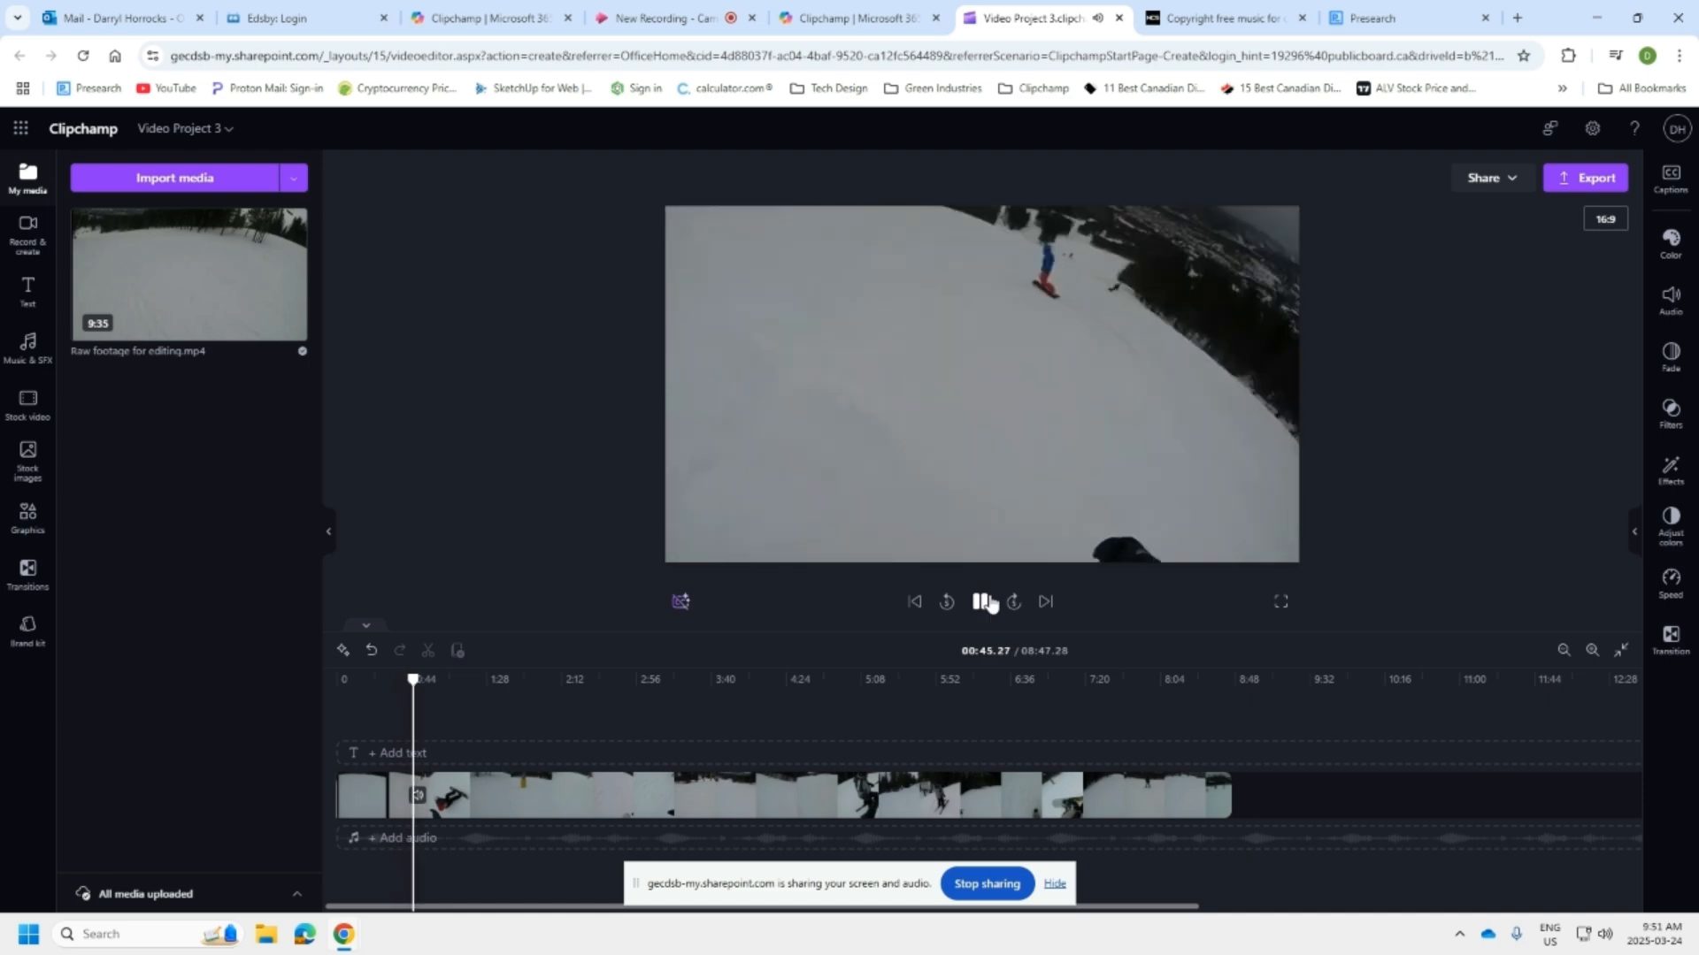
click(989, 605)
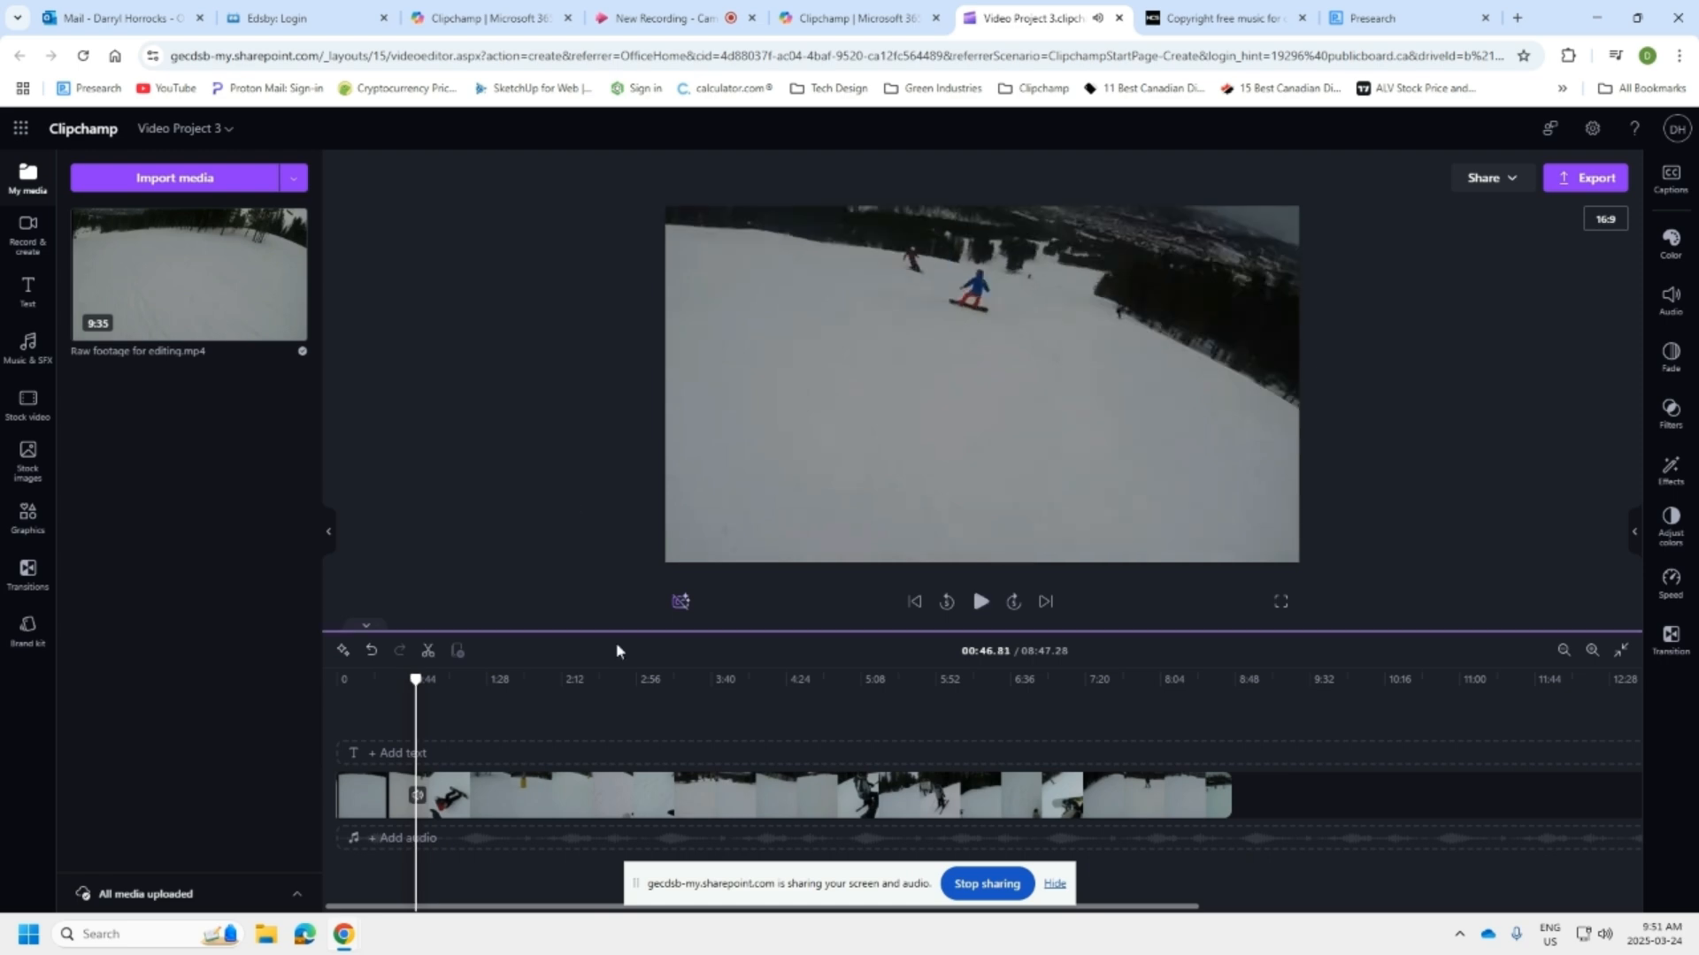
click(427, 657)
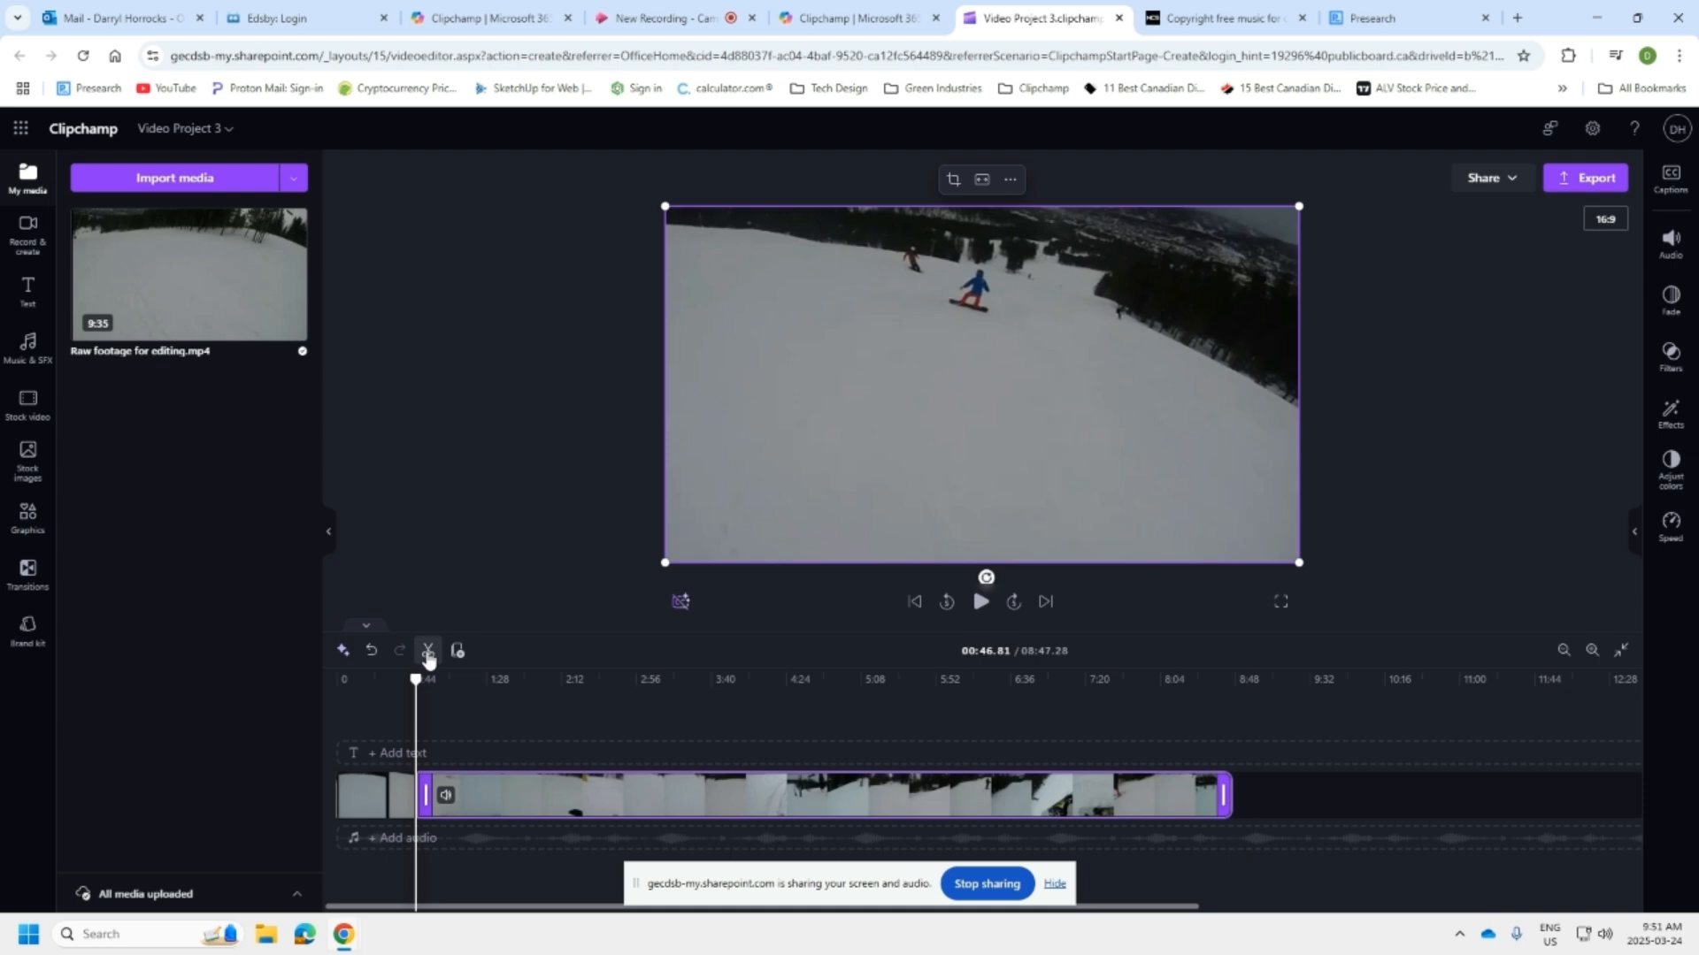
Preview the remaining footage, moving ahead in stages to 01:40.76, and split the clip at that point
click(982, 604)
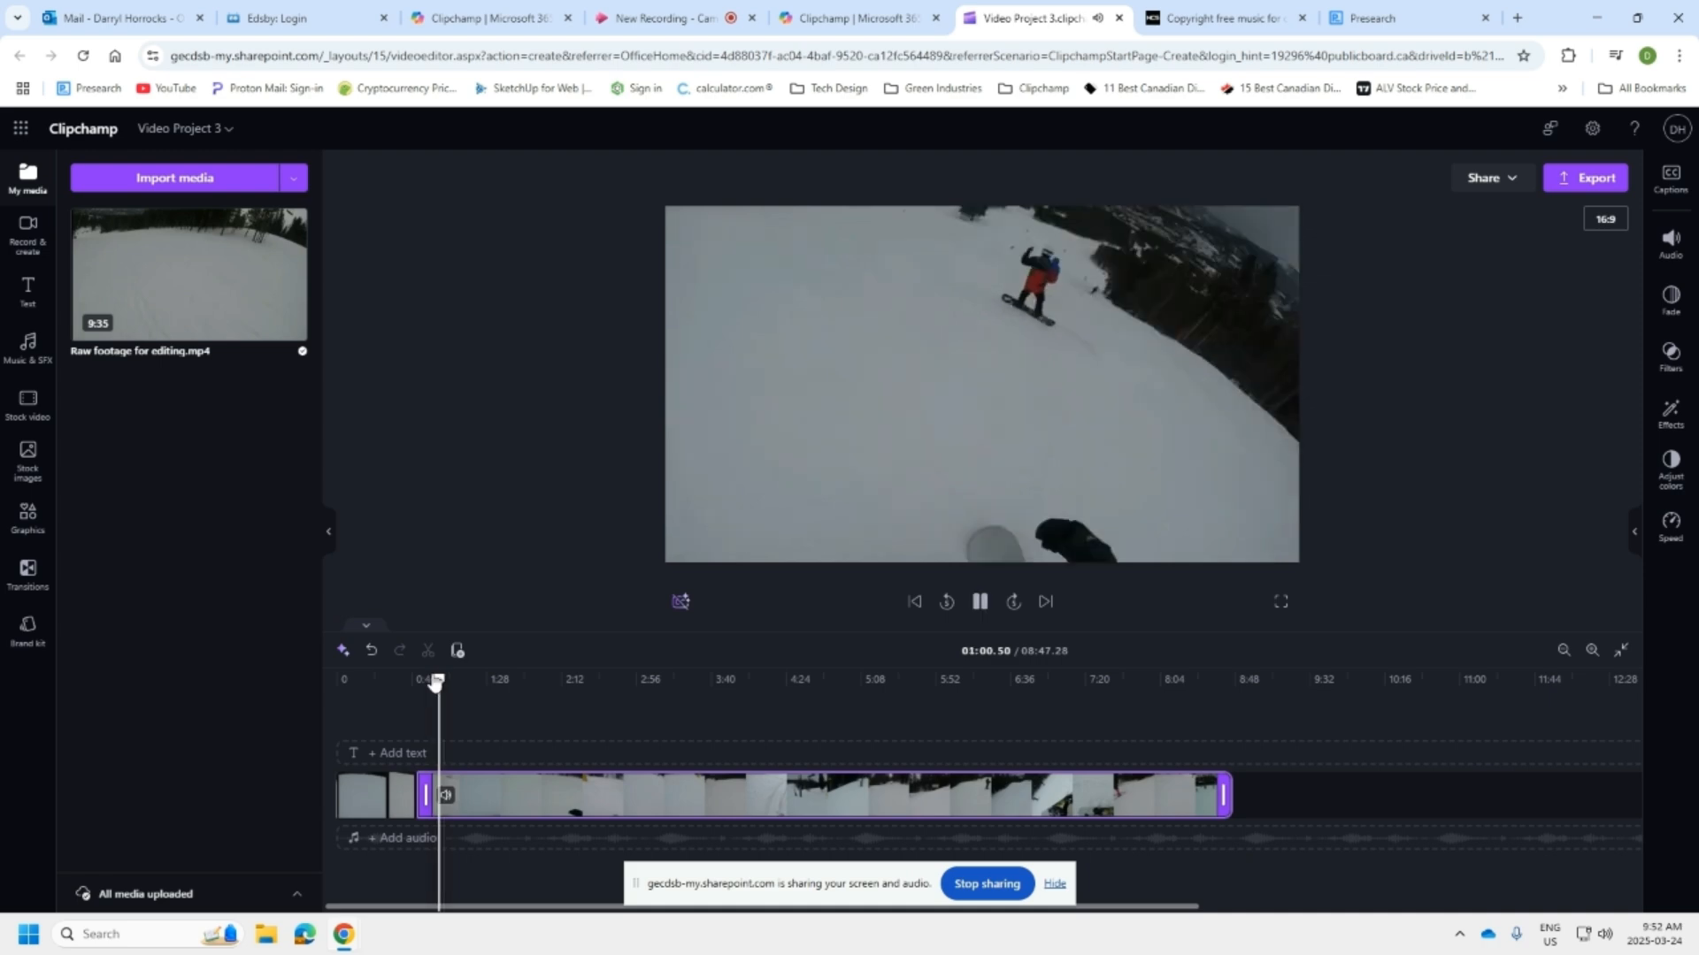
drag(440, 677, 475, 678)
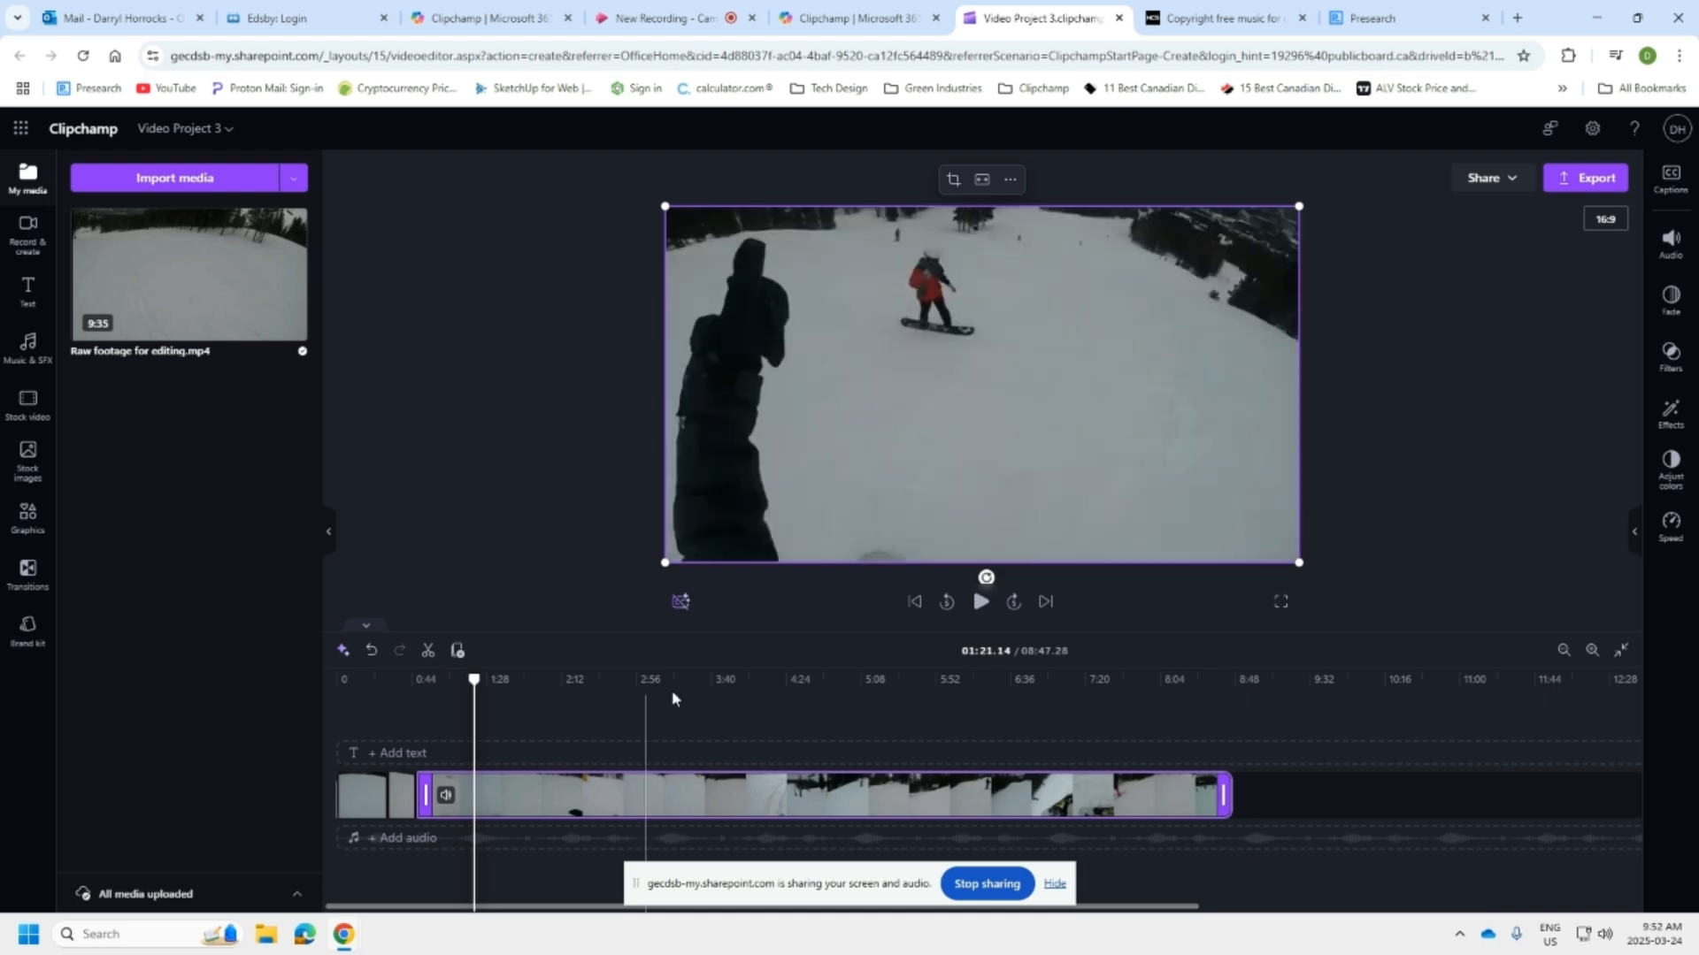
click(982, 602)
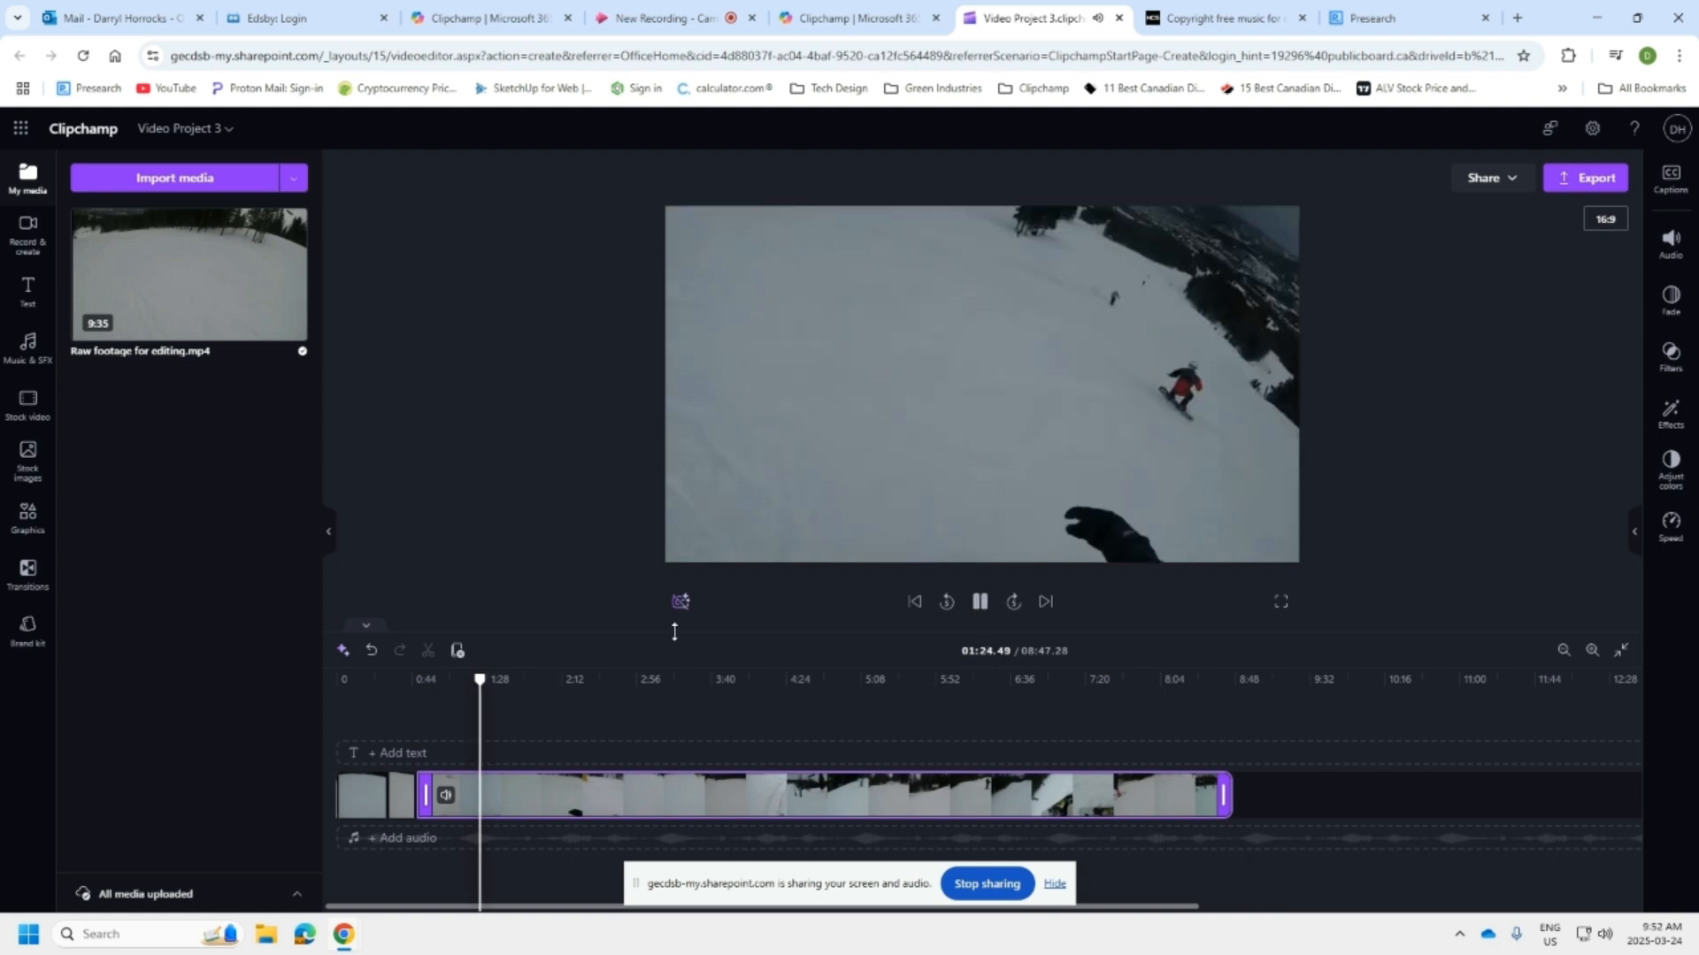
drag(485, 681, 502, 678)
click(980, 607)
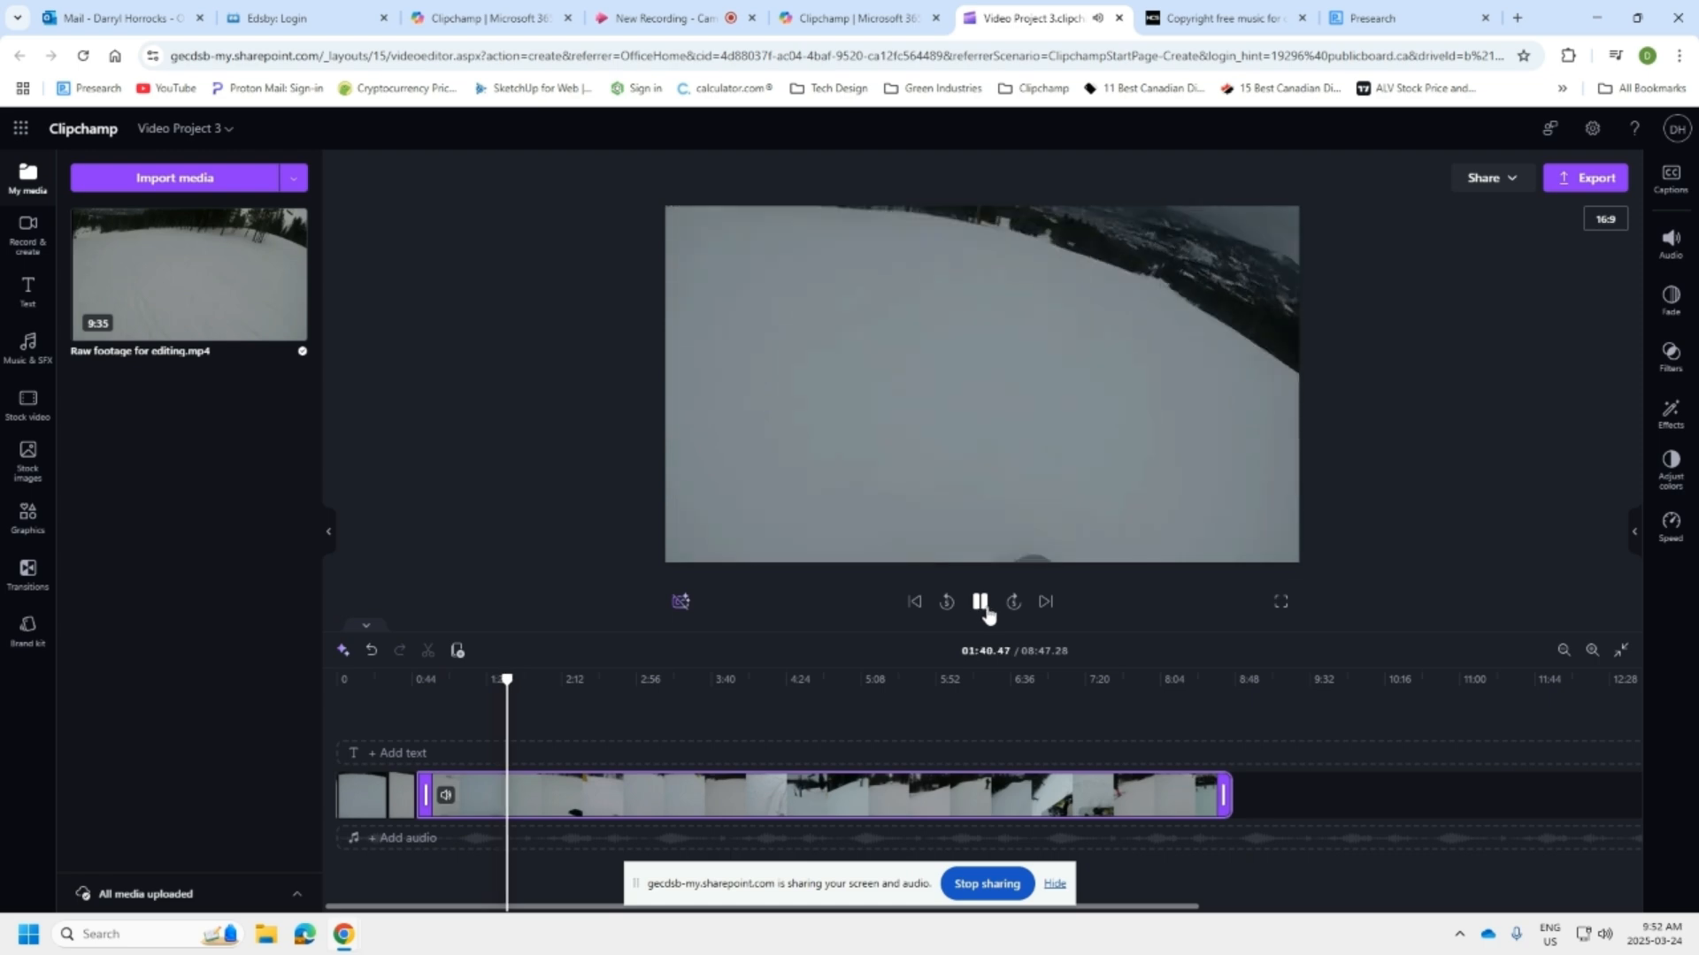
click(984, 609)
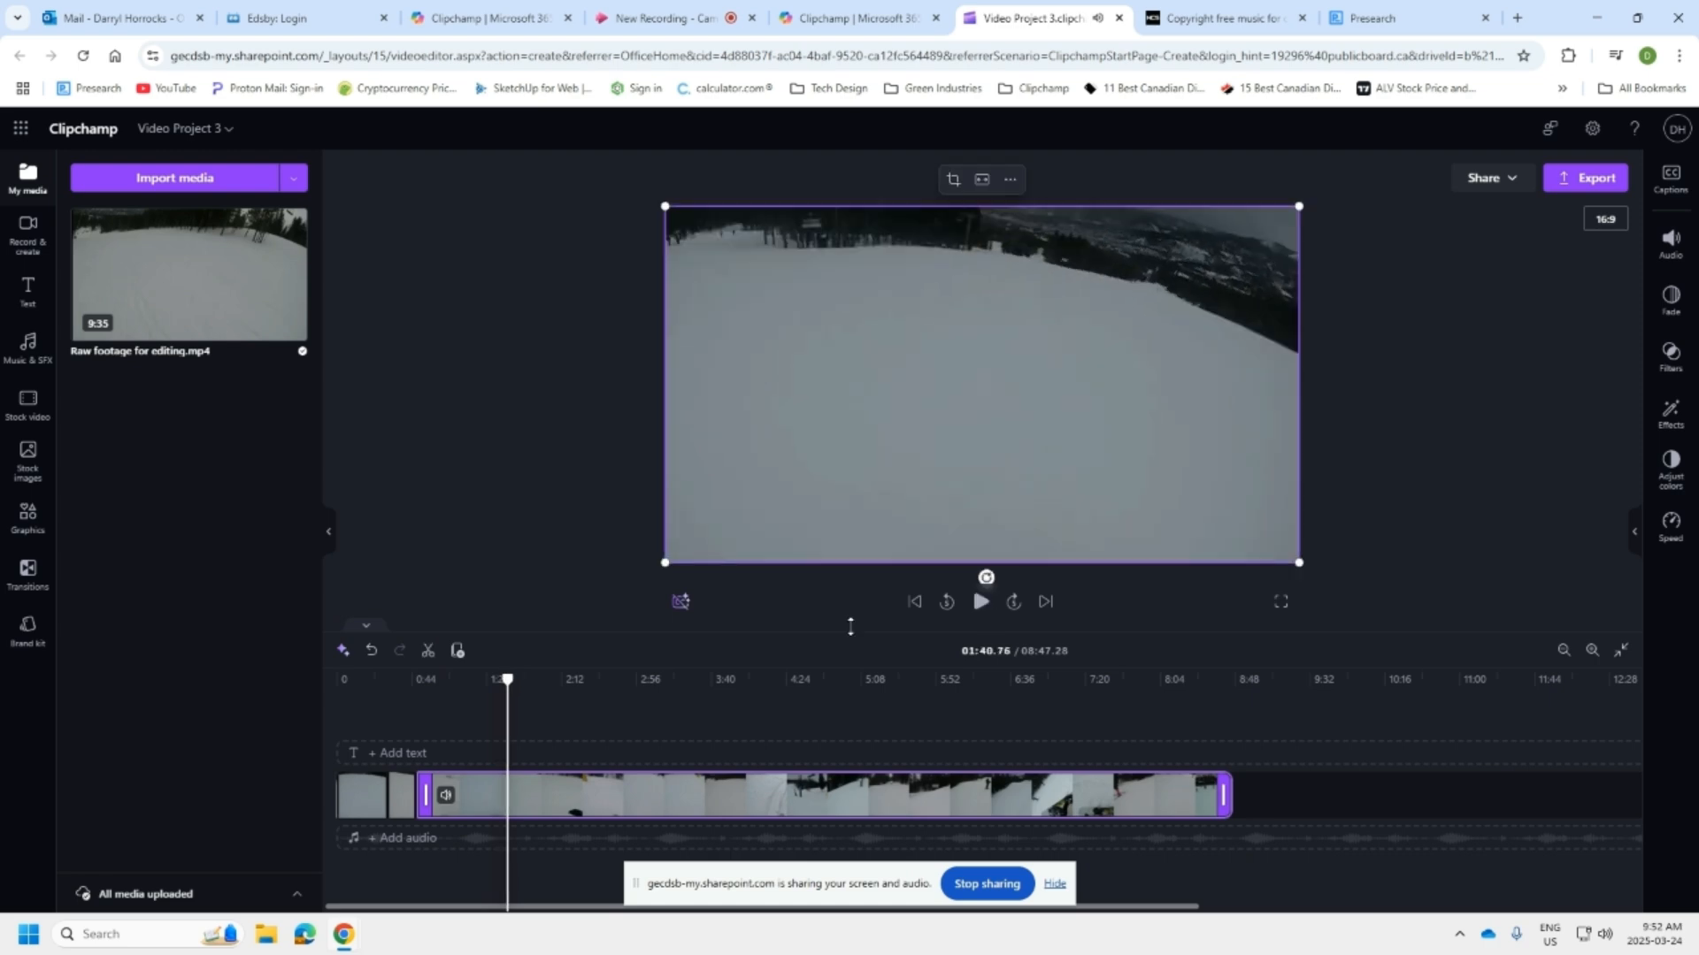
click(430, 655)
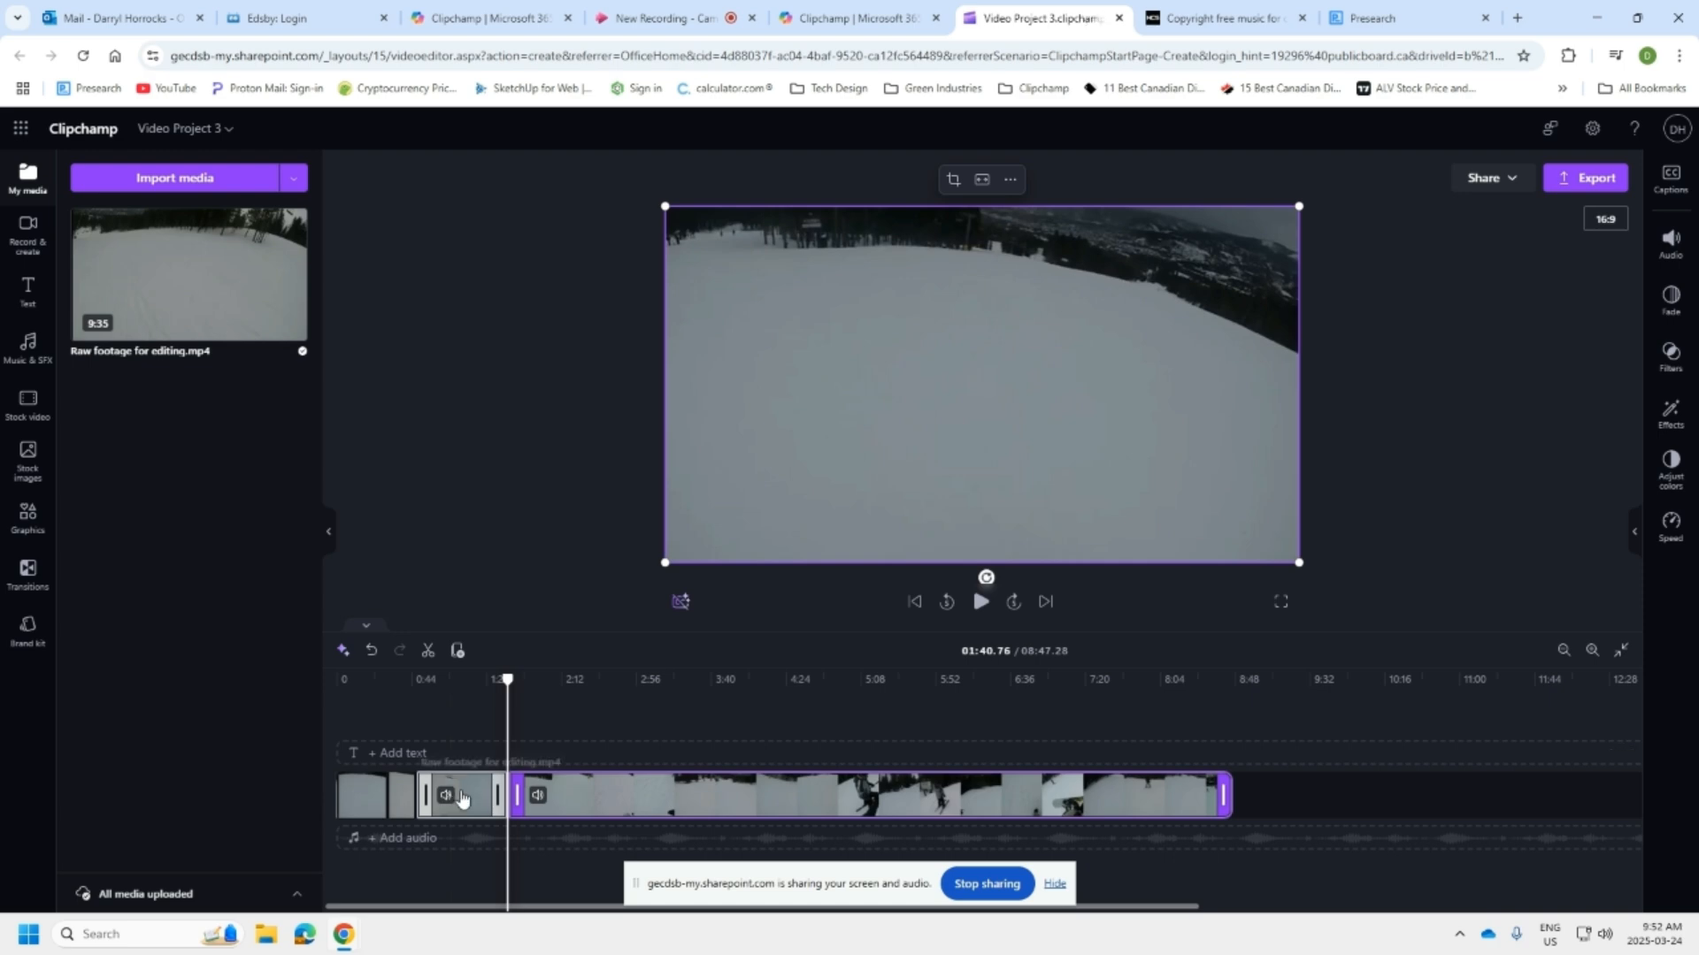
Delete the segment between the splits at 00:46.81 and 01:40.76 and remove the gap it leaves
click(462, 799)
right_click(462, 799)
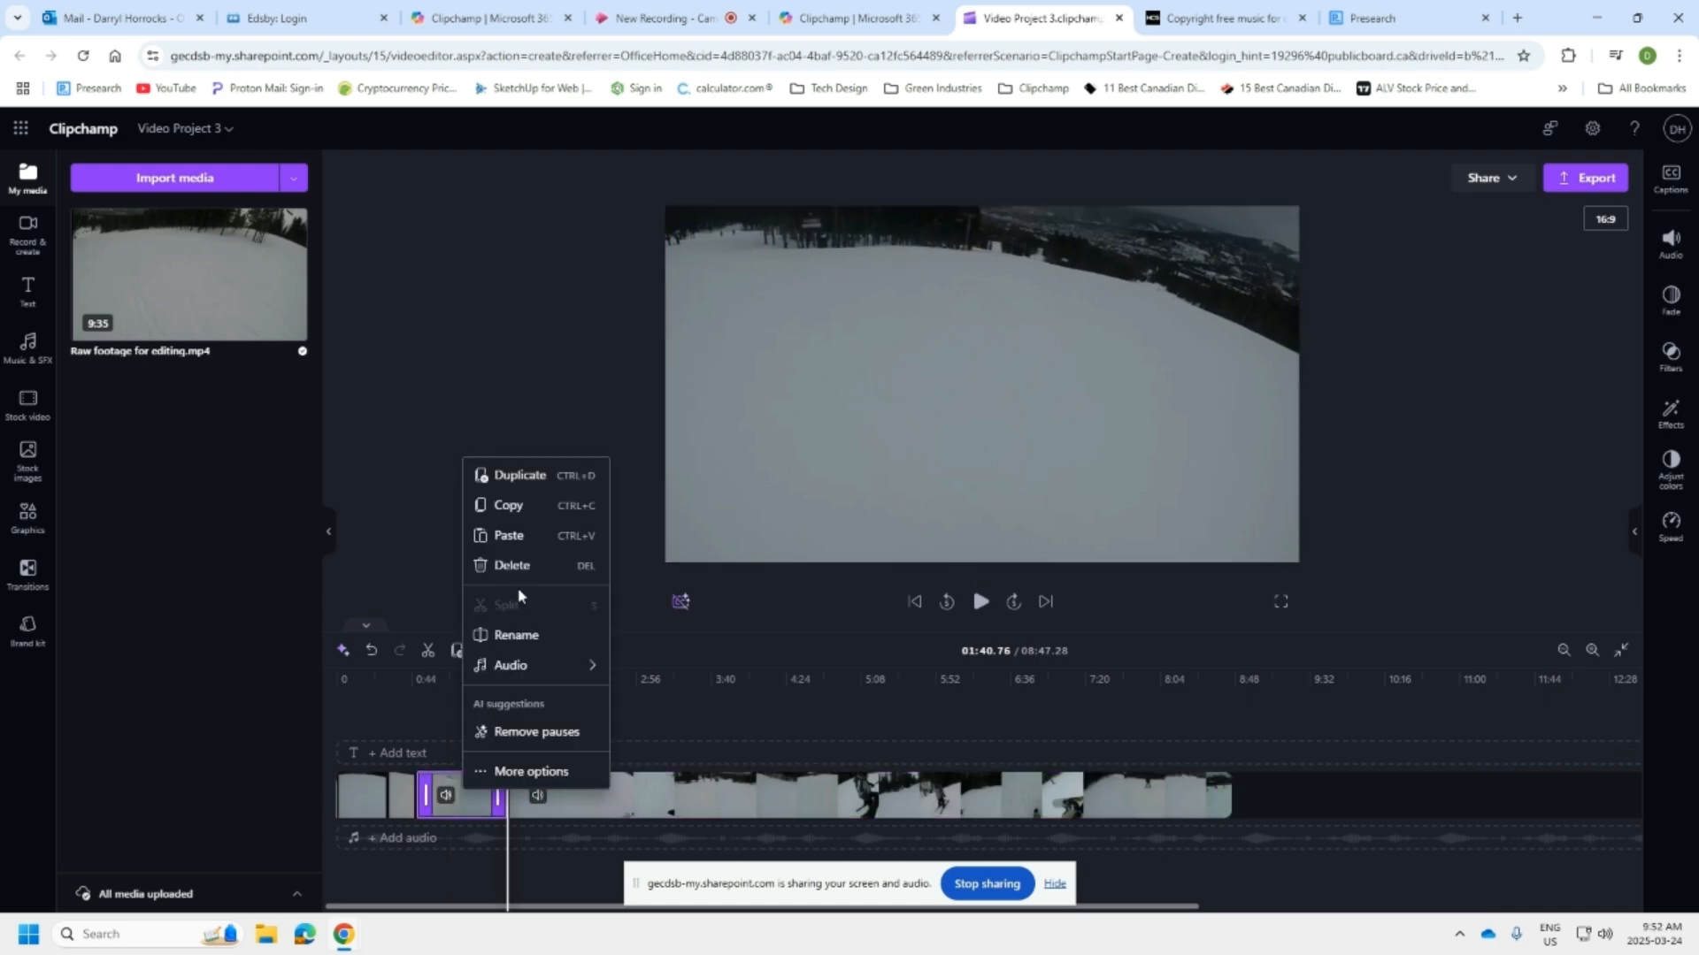
click(513, 565)
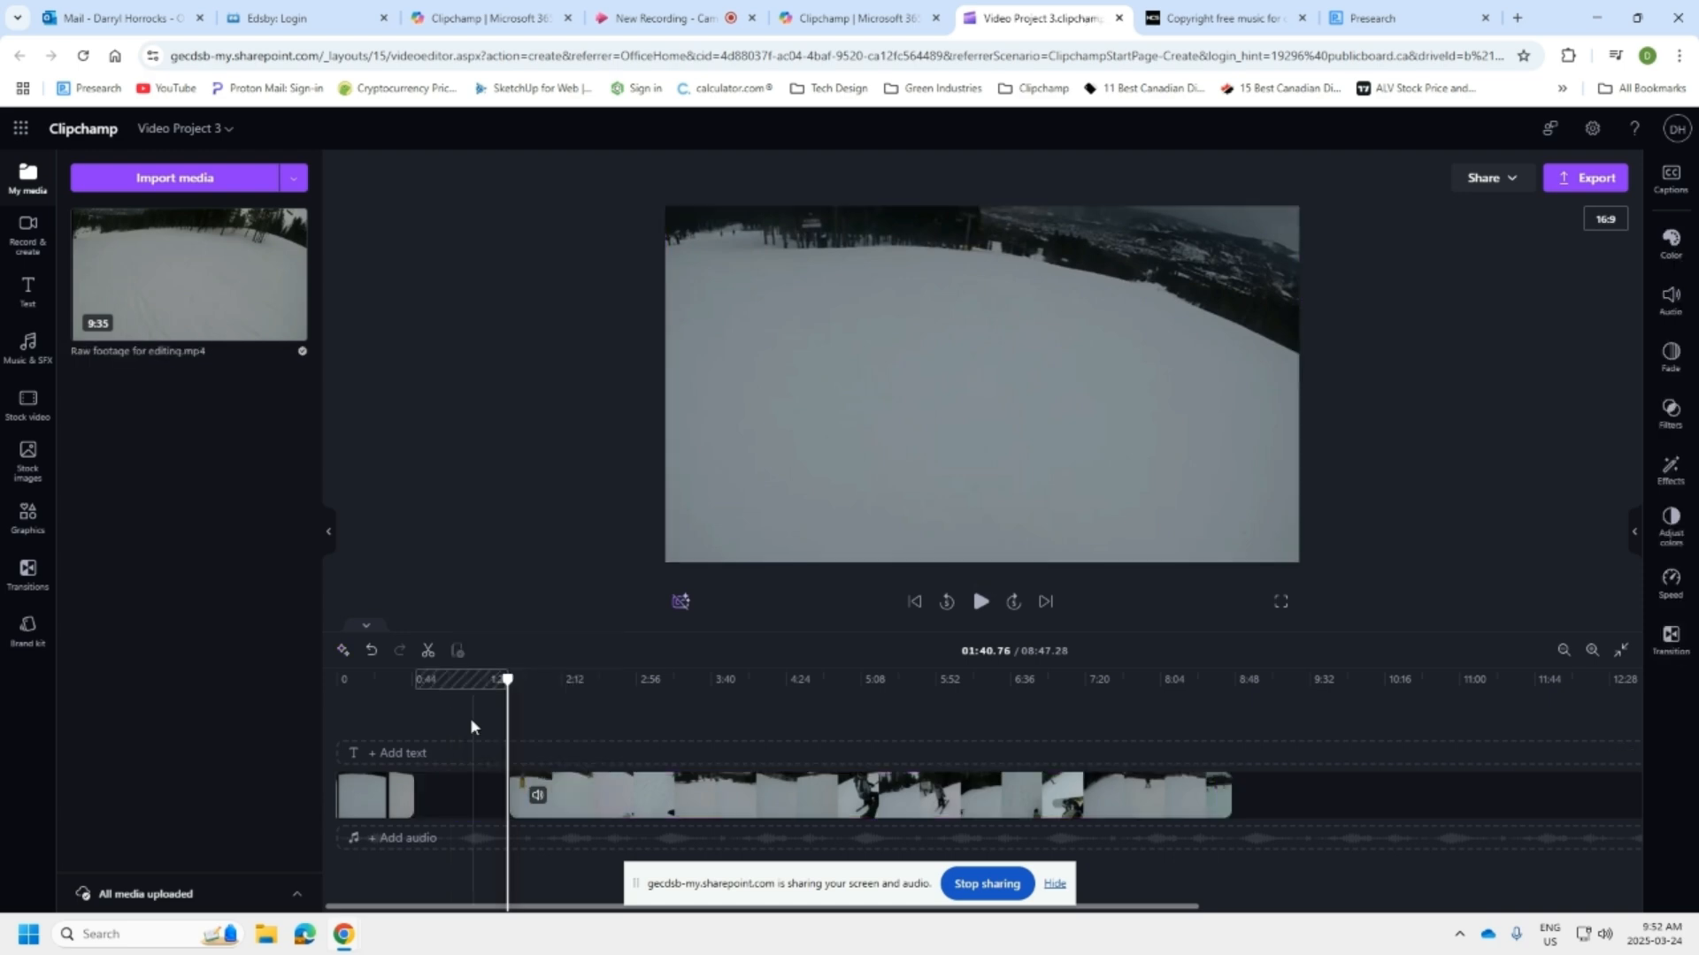
click(460, 799)
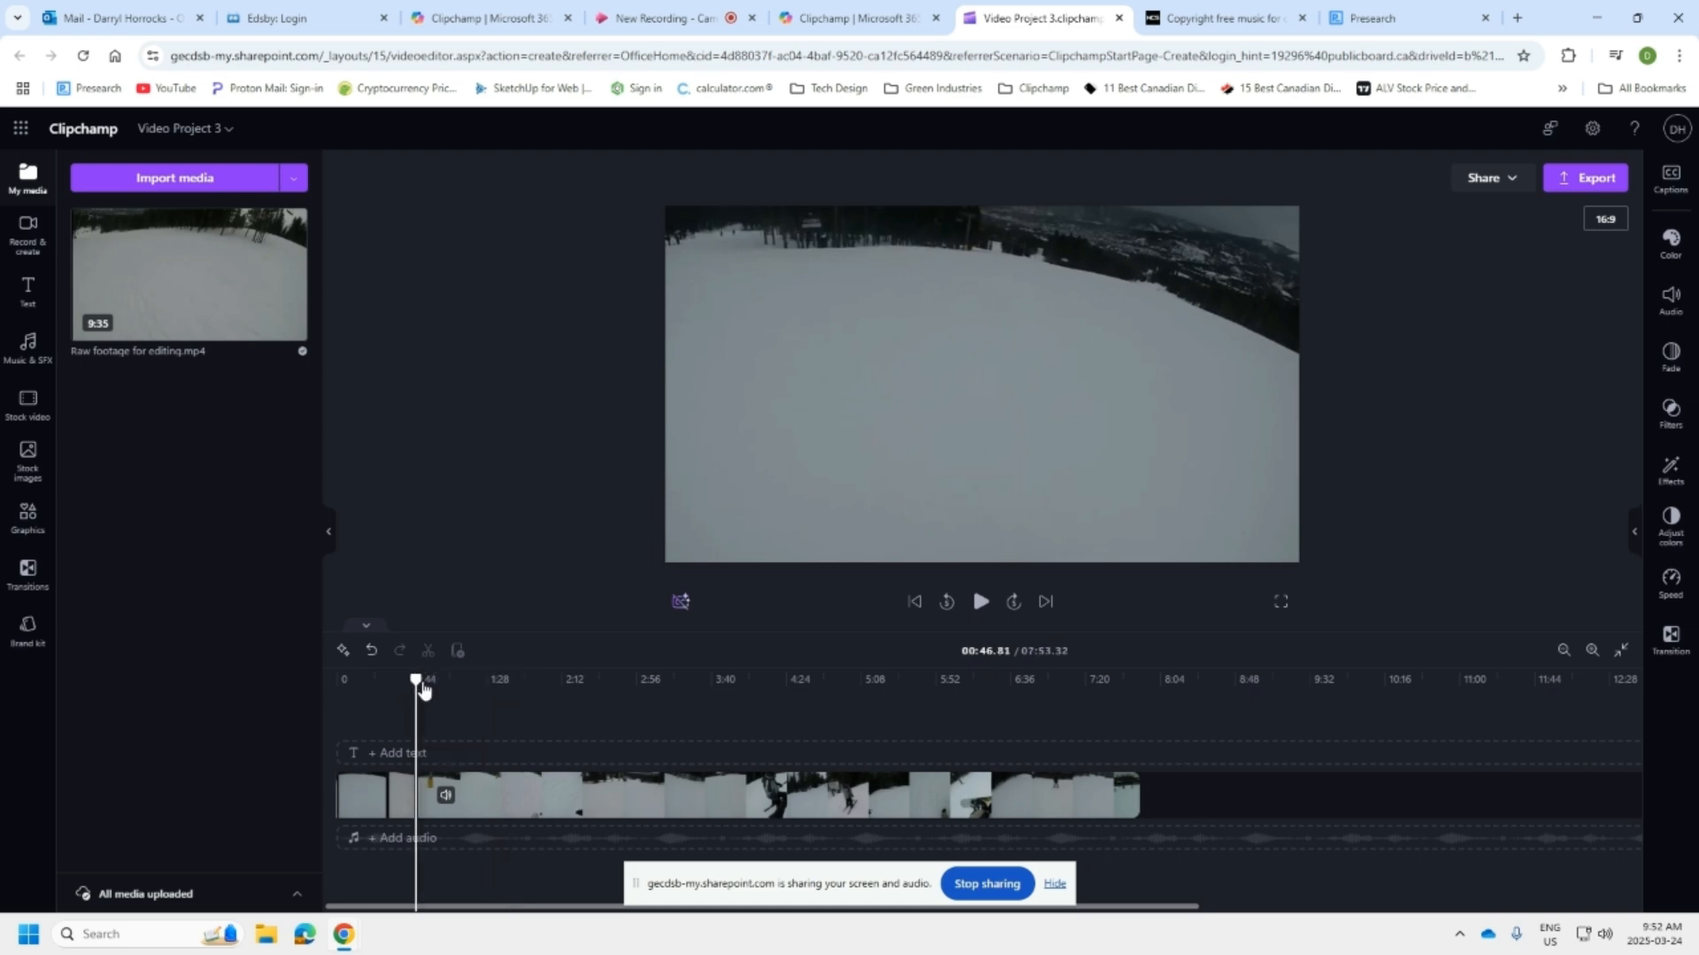
Play on from the new join at 00:46.81, pause at 01:06.15 and split the clip there
click(981, 603)
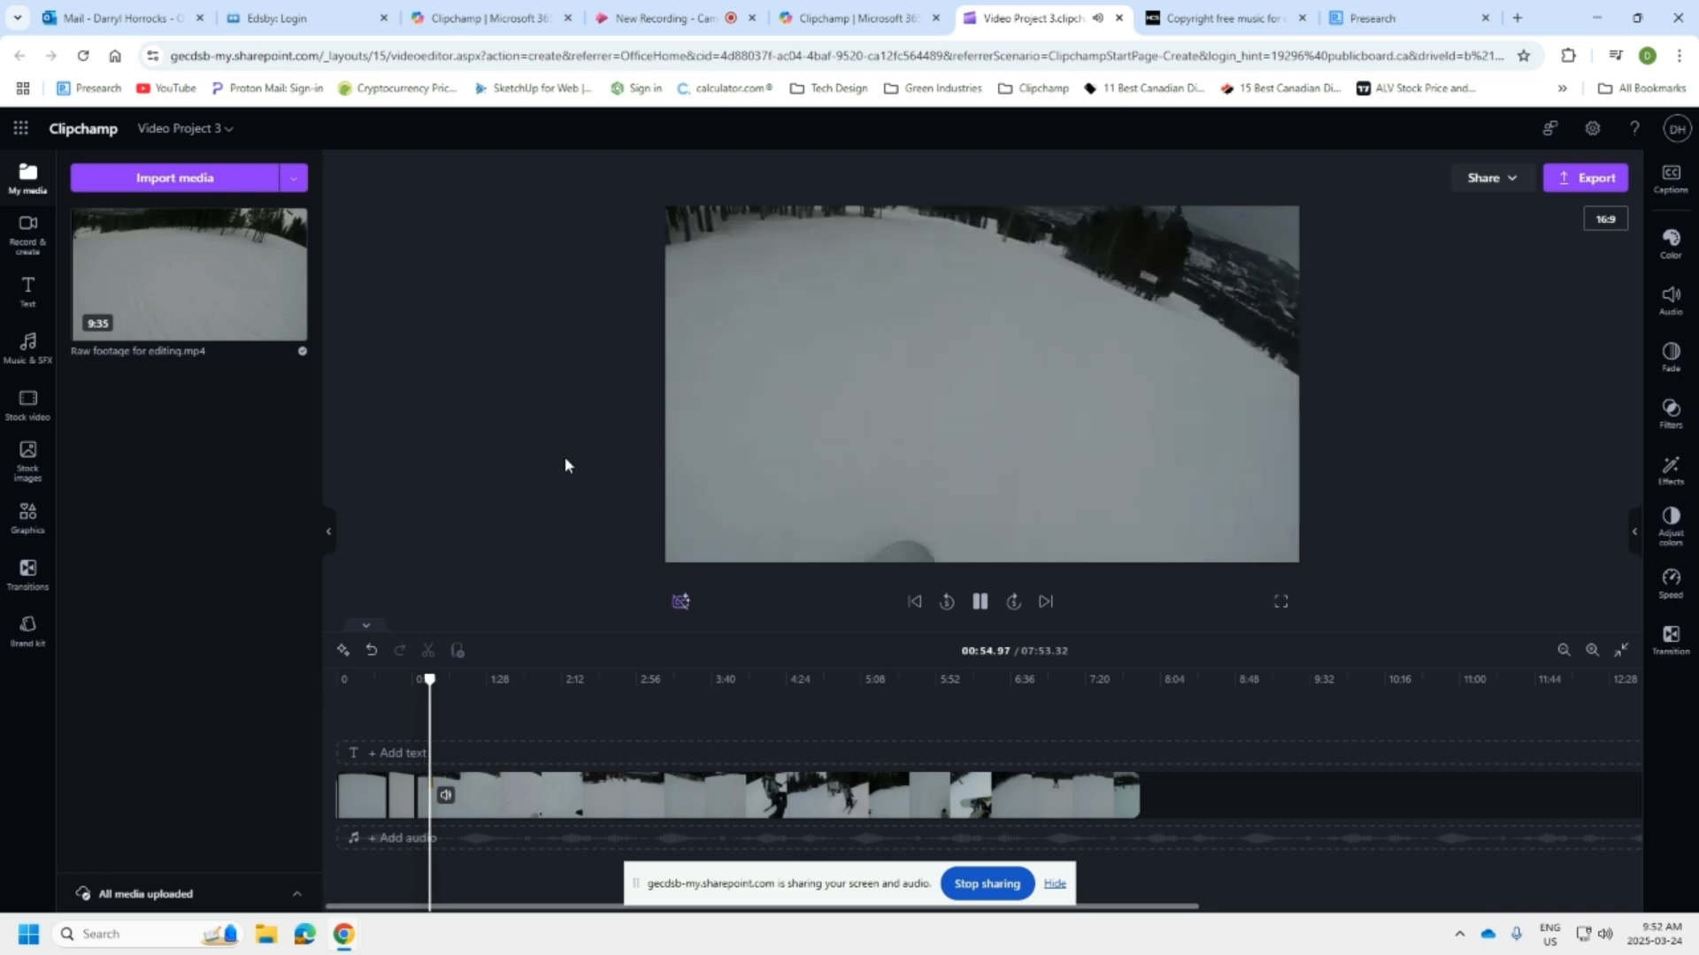
click(981, 604)
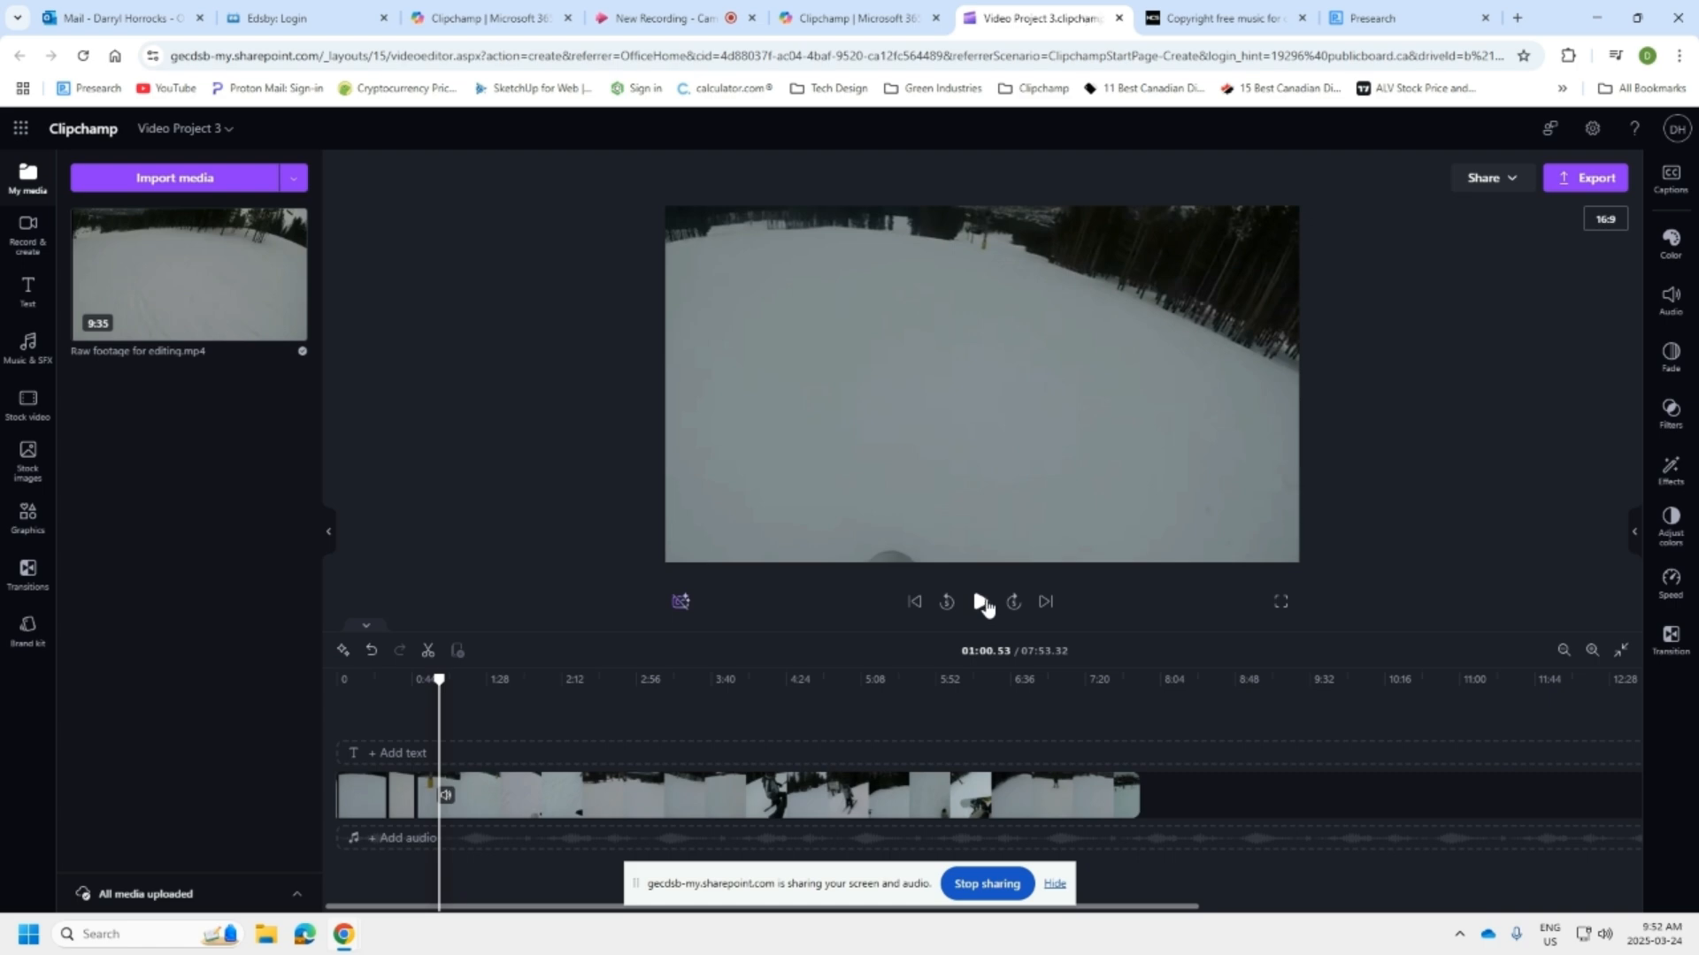
click(981, 604)
click(984, 605)
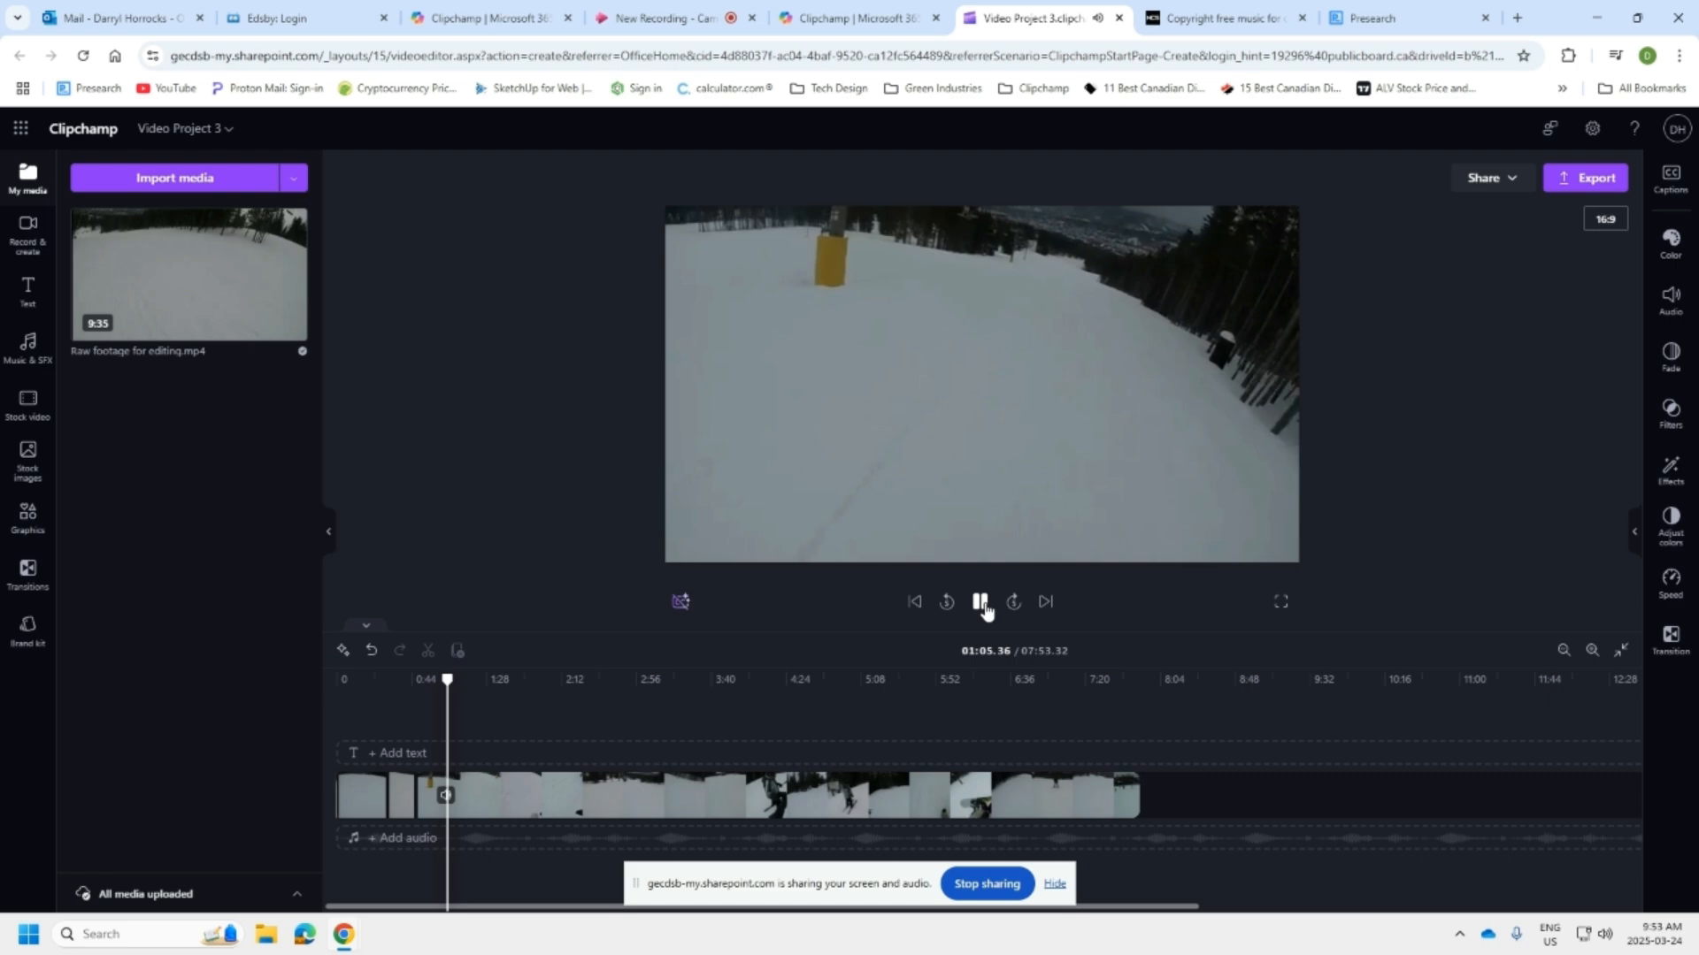
click(982, 605)
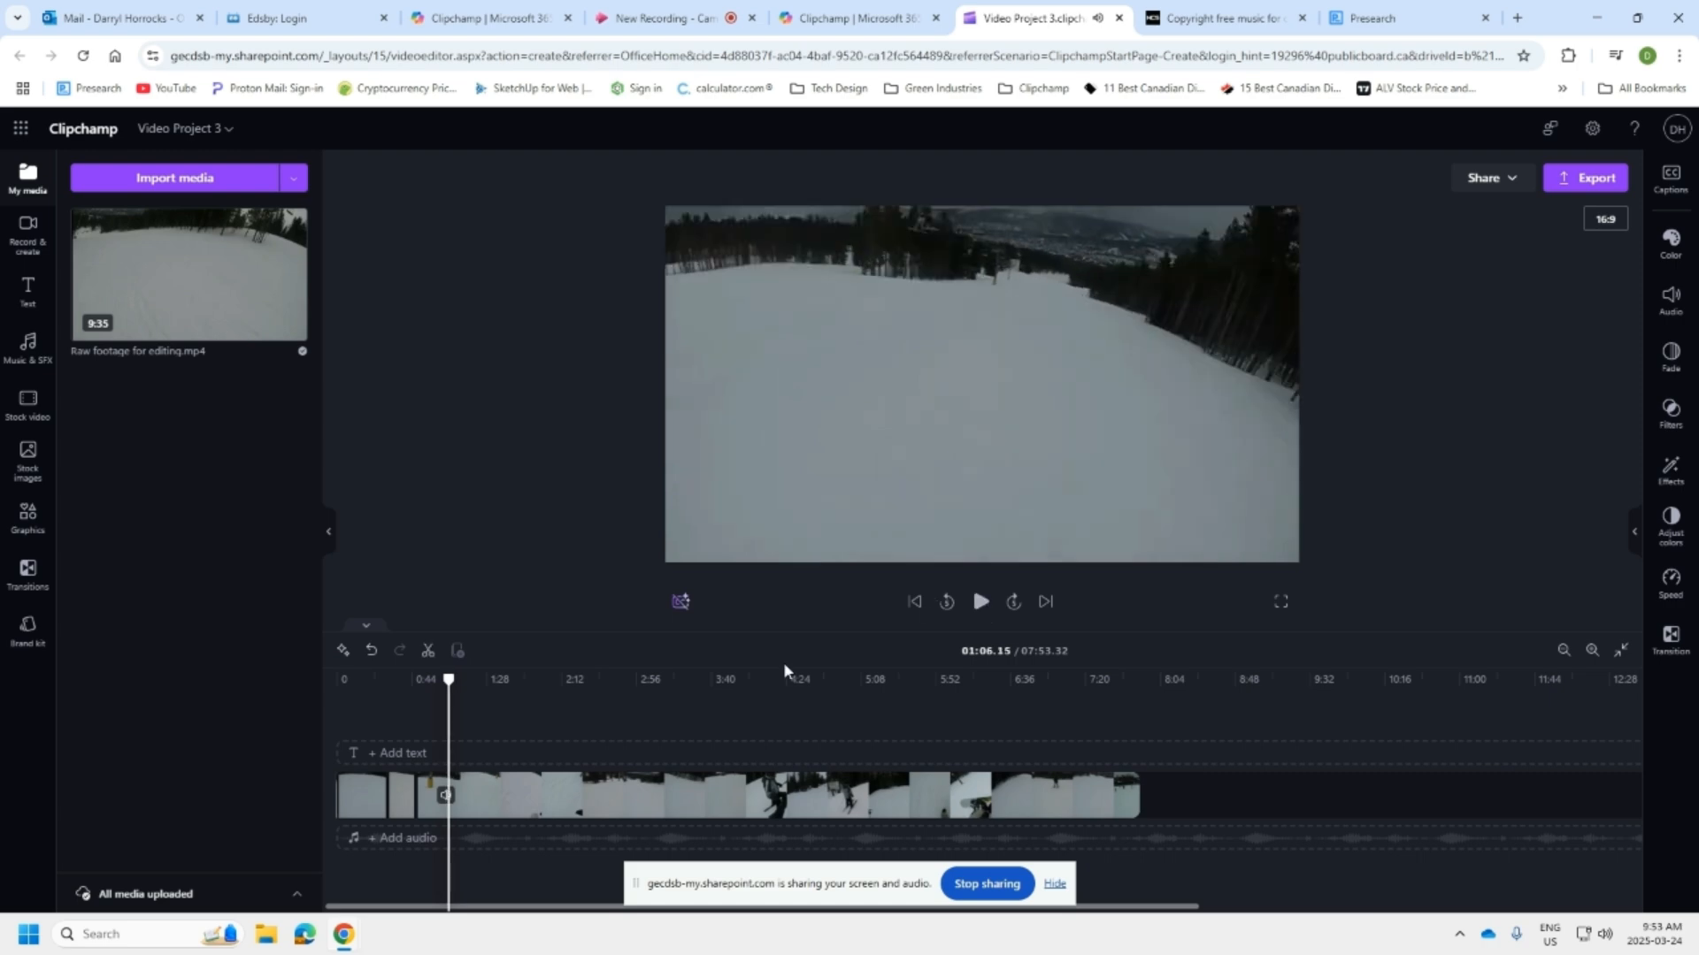
click(428, 653)
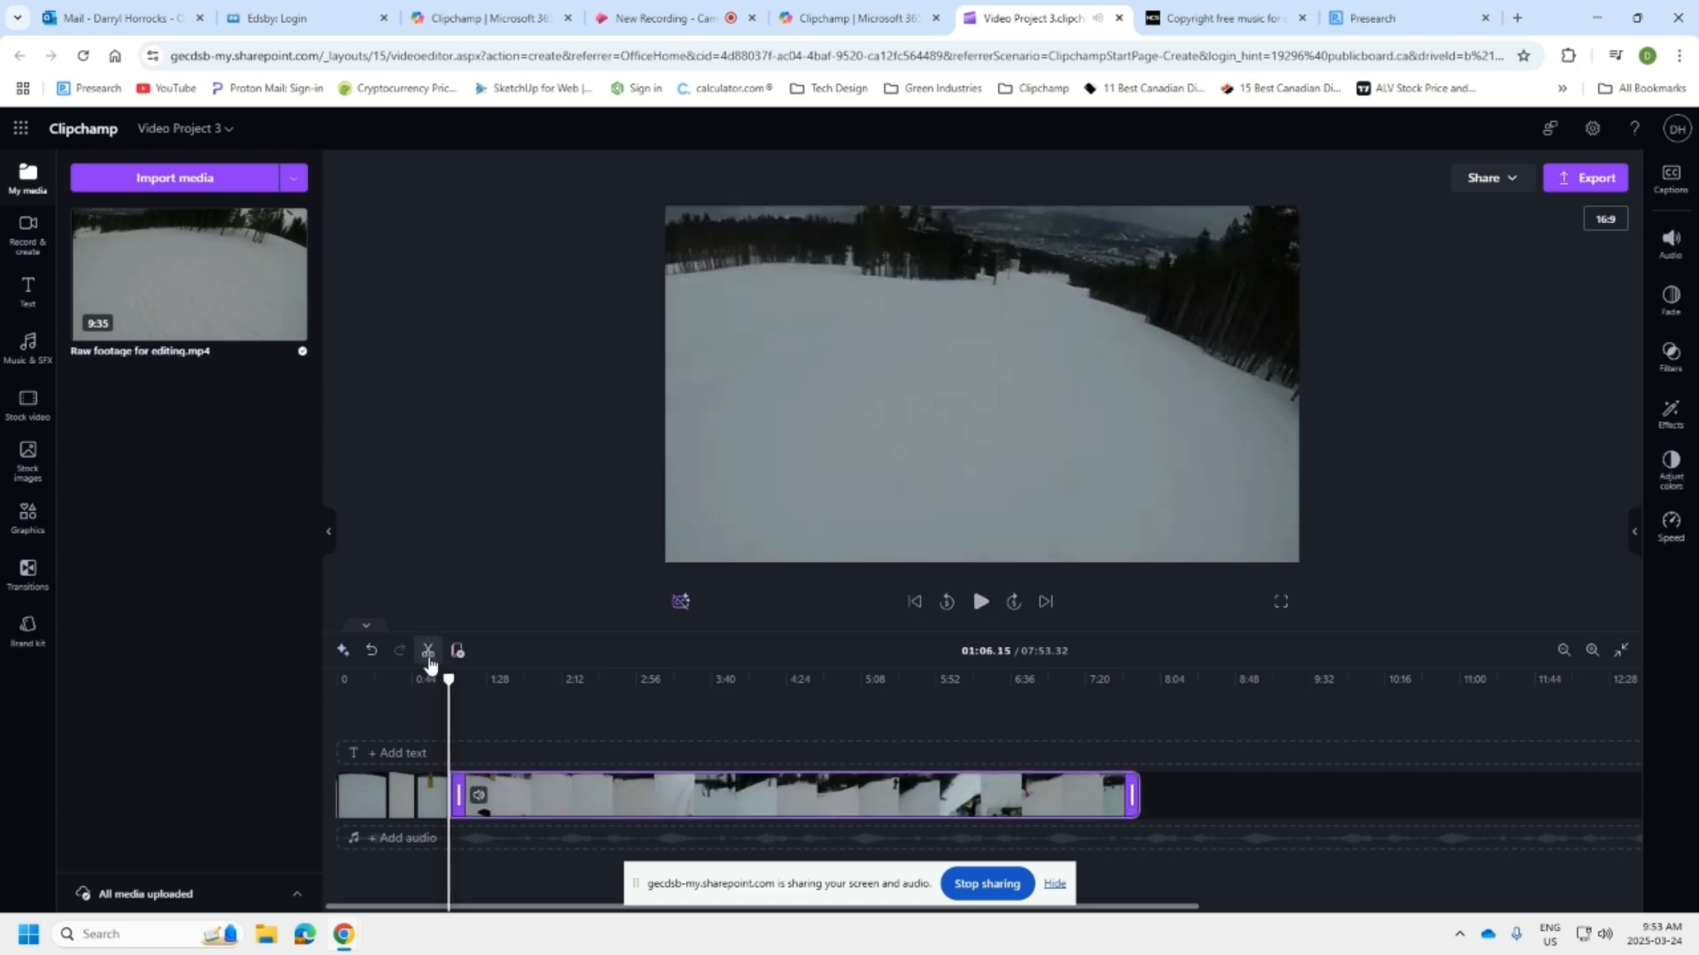
Move the playhead ahead to 01:40.39 and split the clip at that point
key(space)
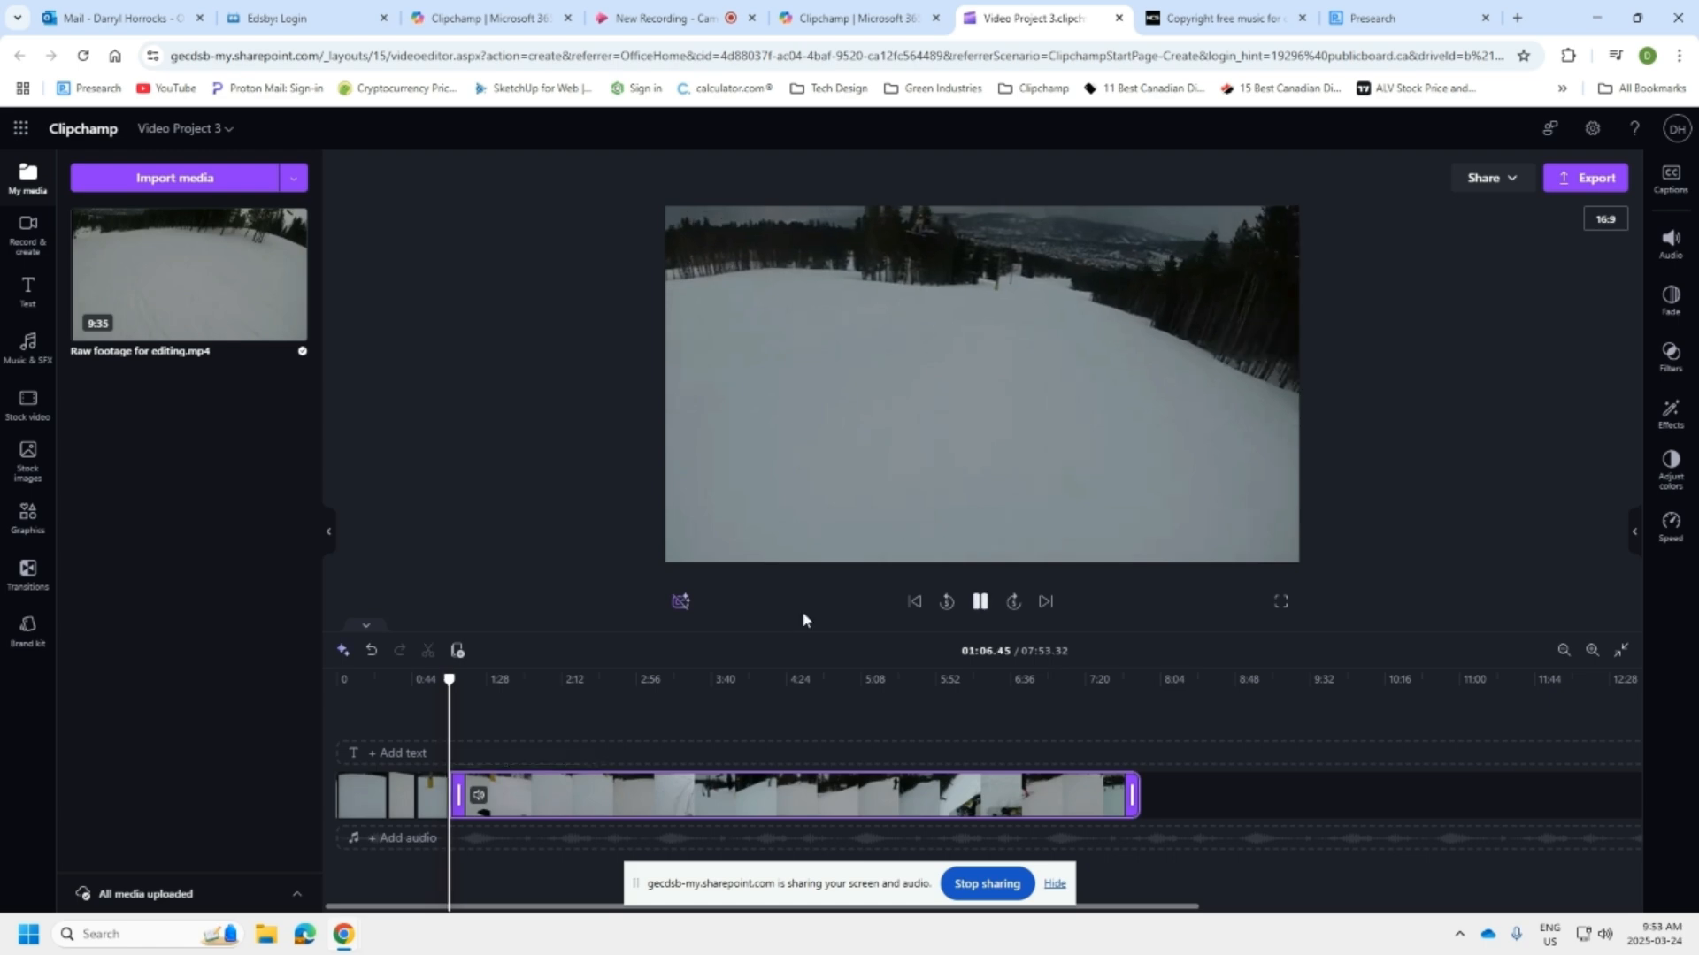
drag(449, 676, 507, 686)
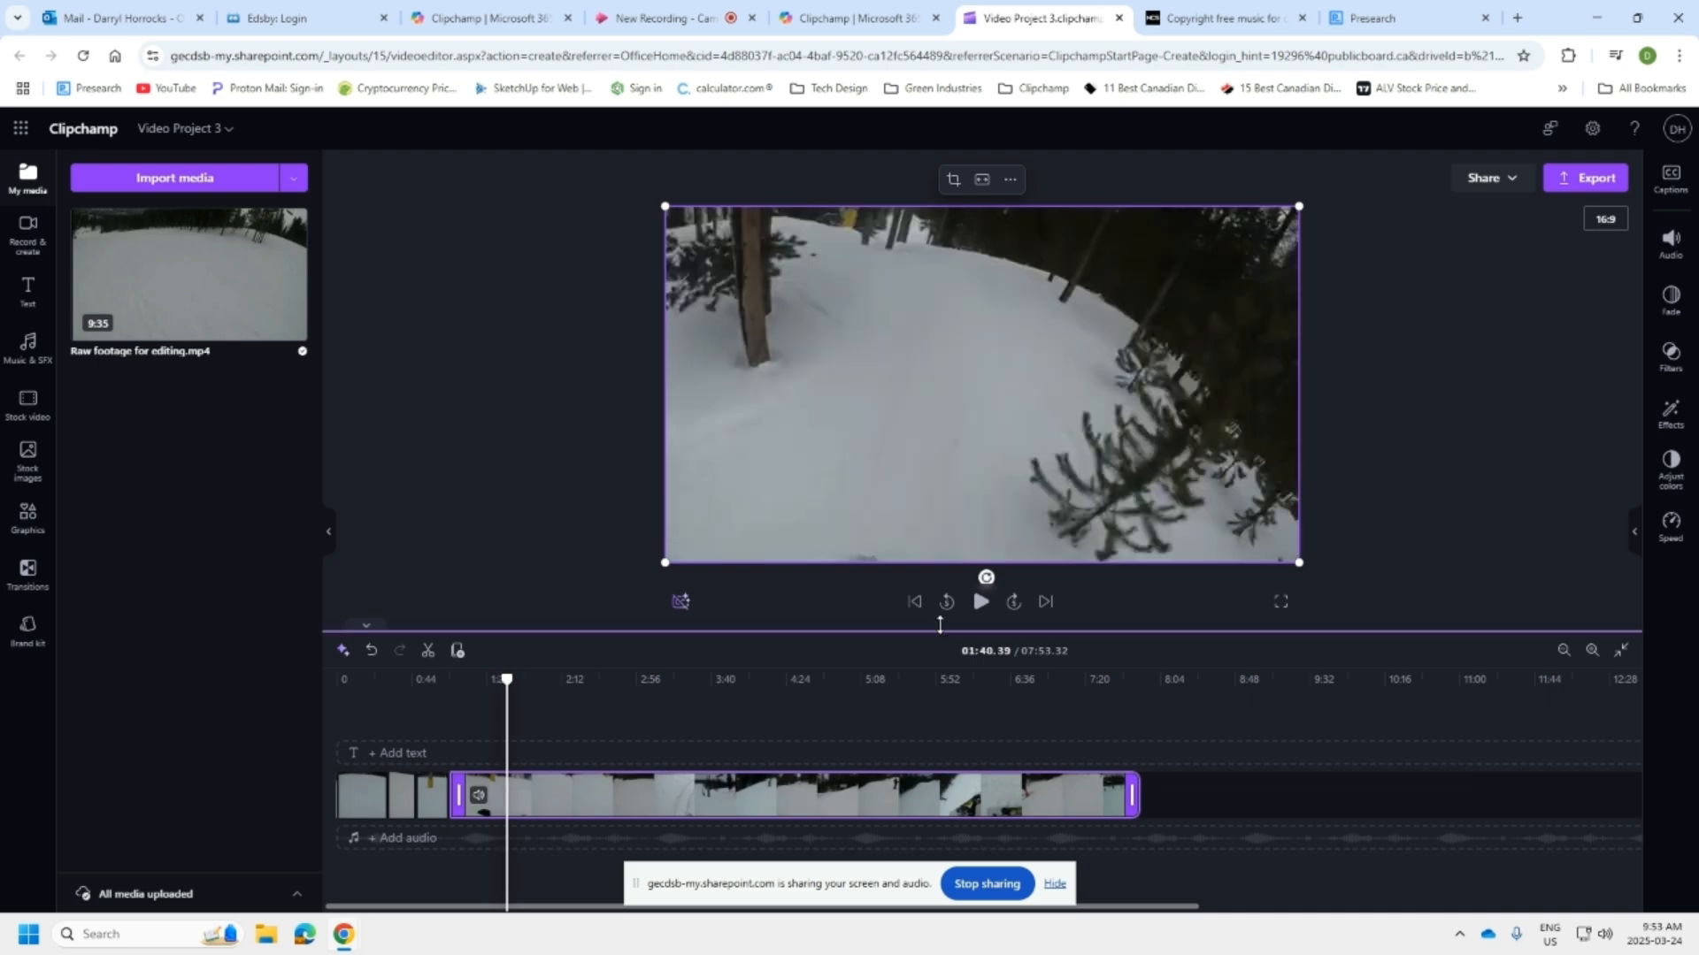
click(426, 662)
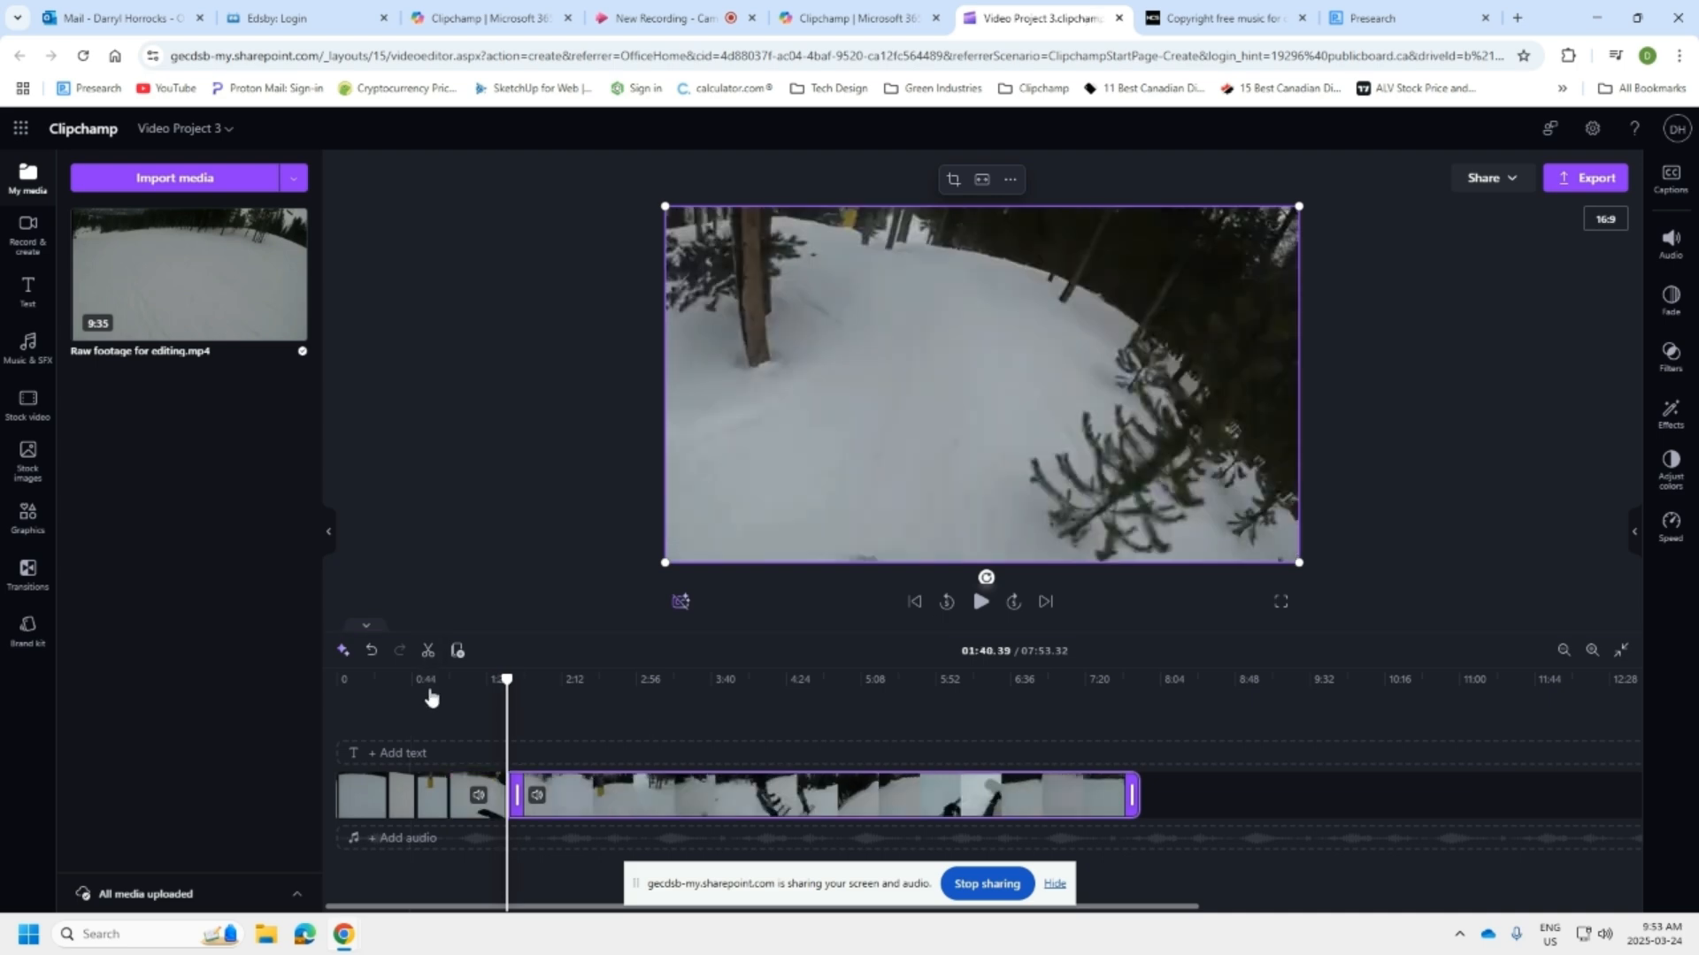
Delete the segment between the splits at 01:06.15 and 01:40.39 with its gap, and preview from the new join to 01:20.10
click(481, 807)
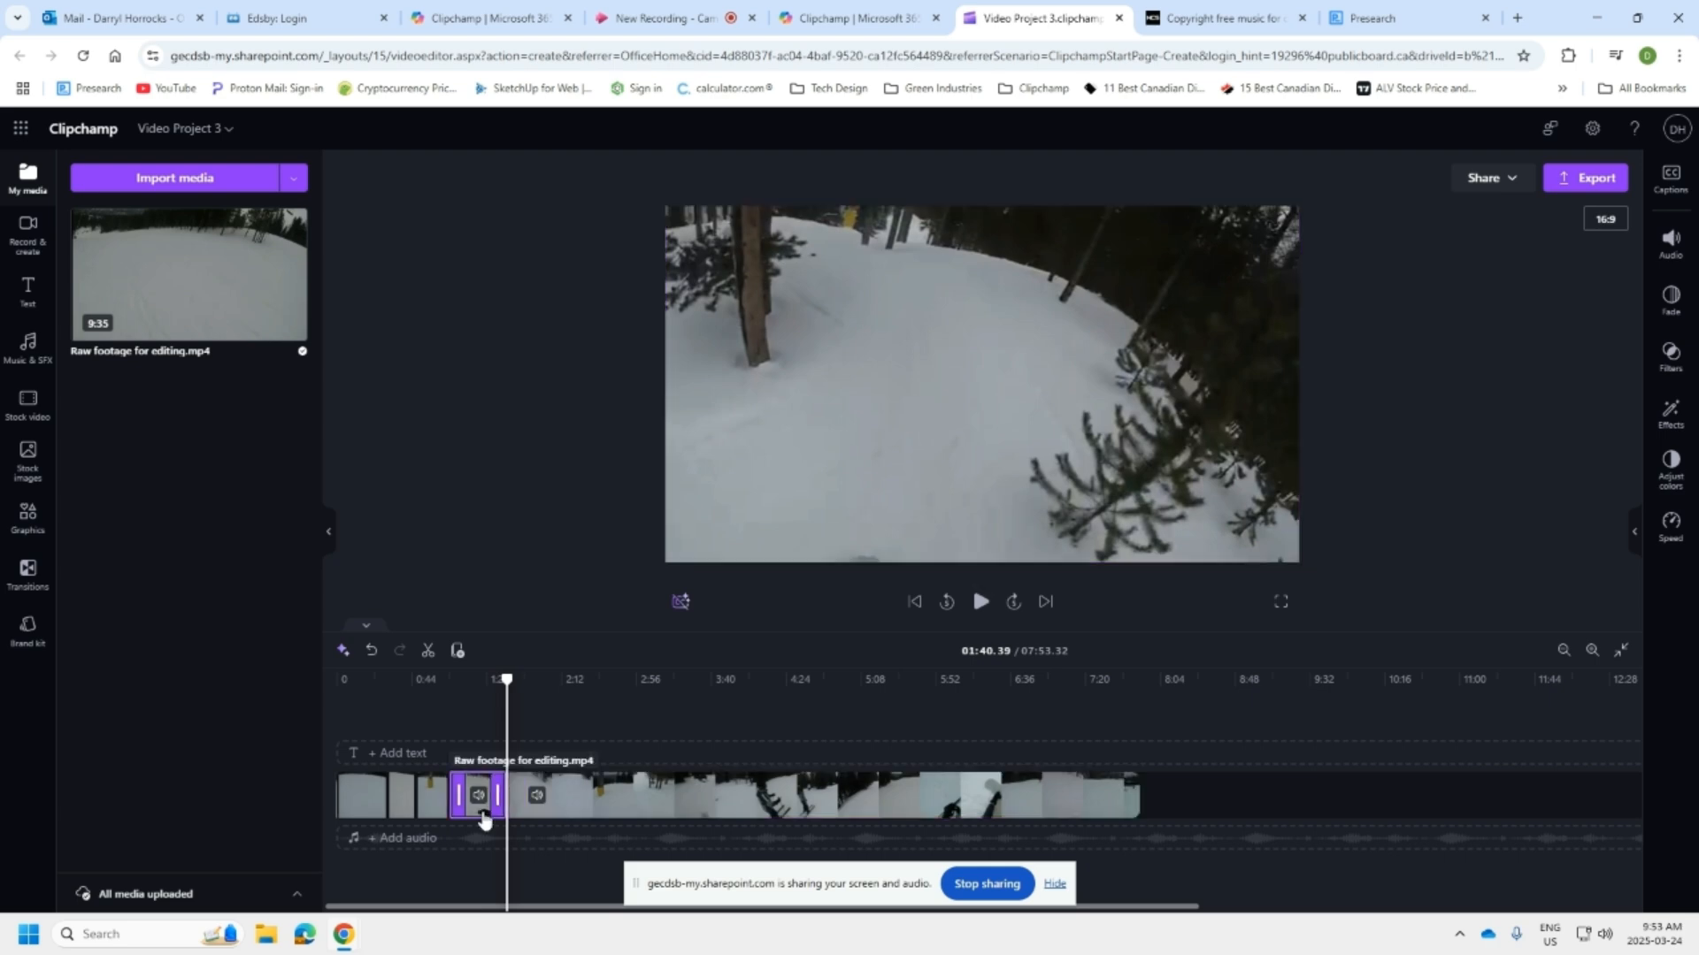
right_click(484, 819)
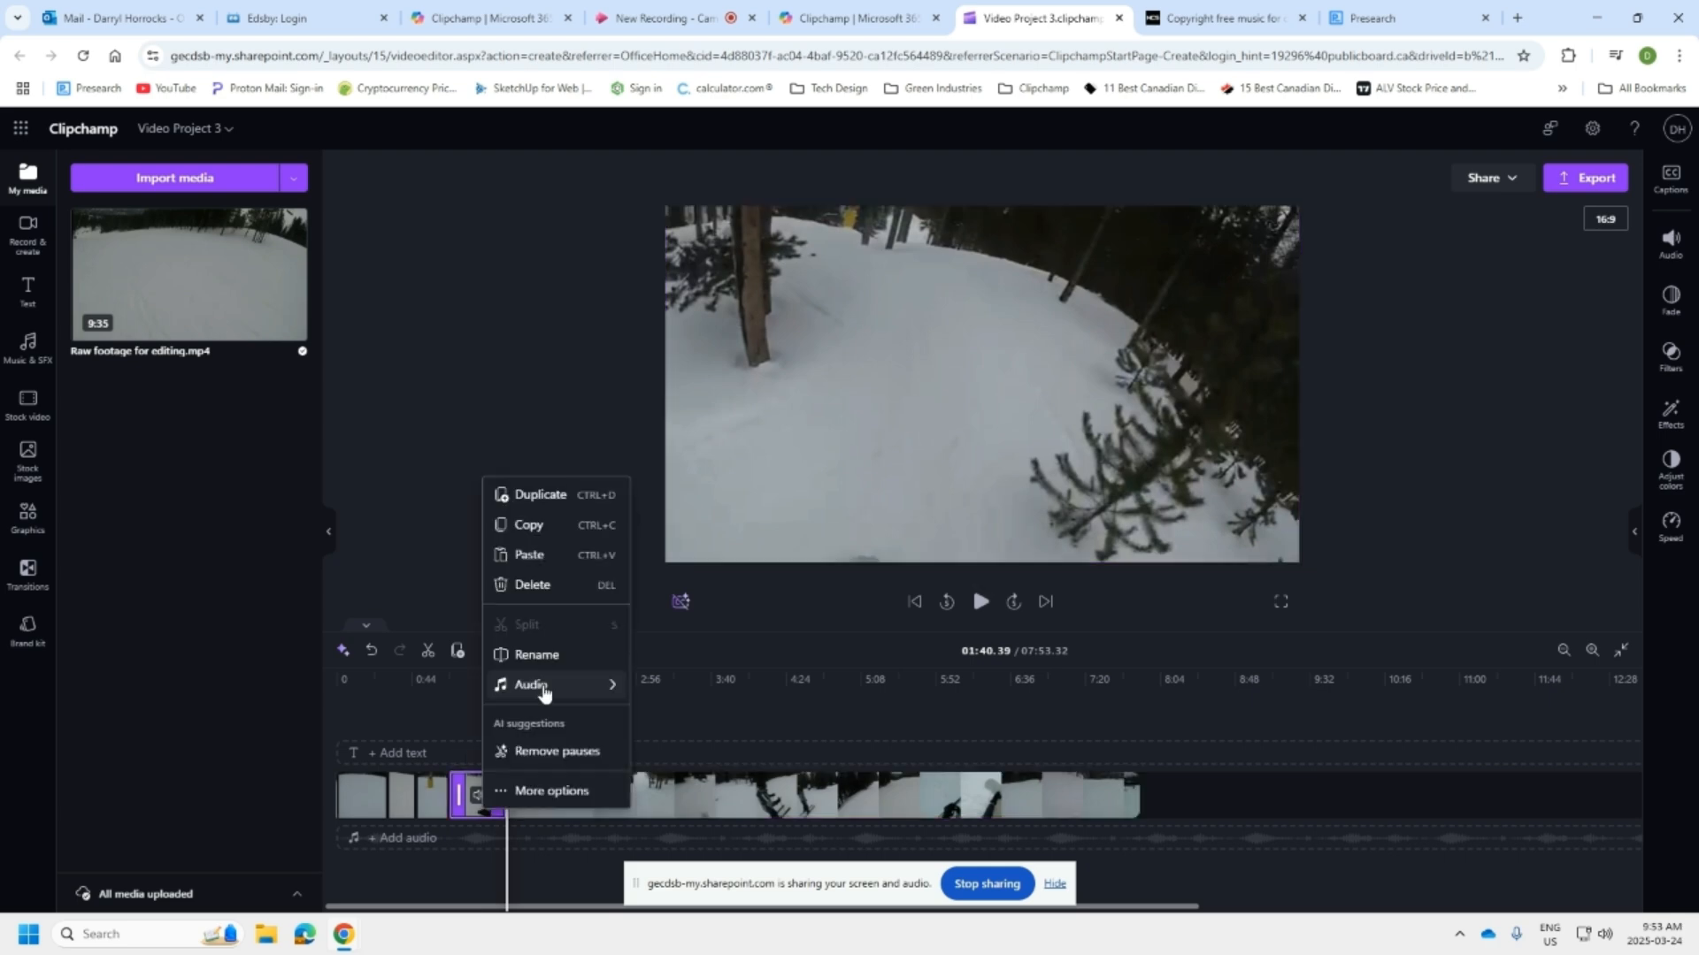
click(534, 584)
click(476, 790)
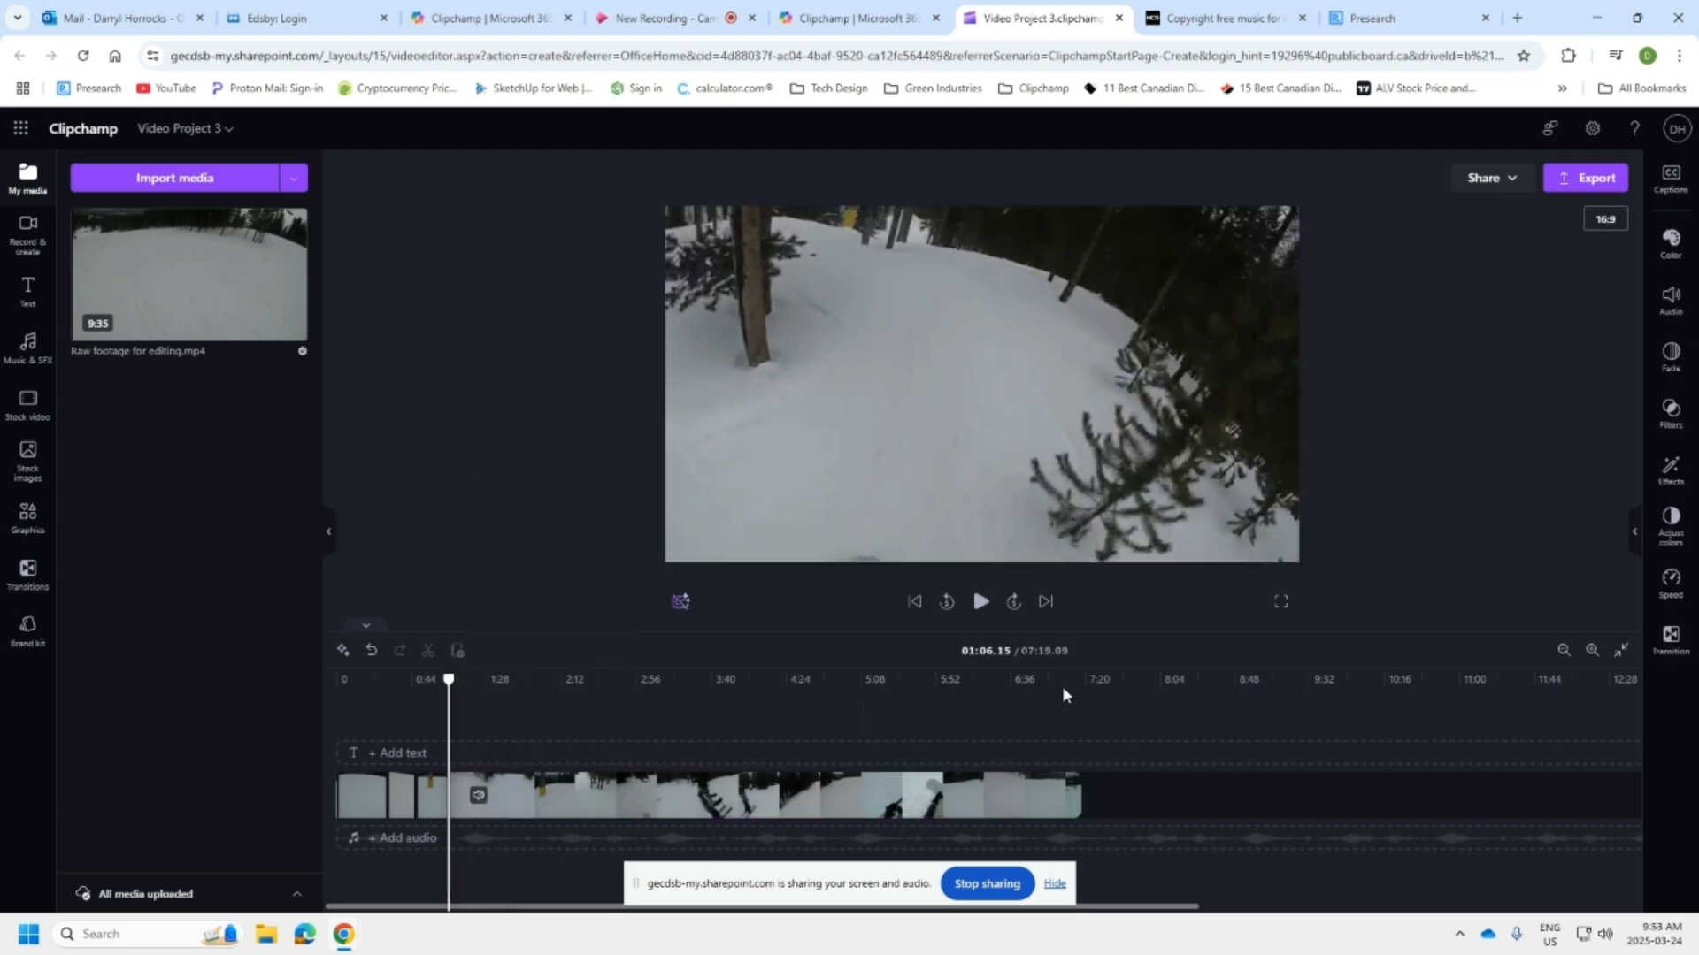
click(980, 601)
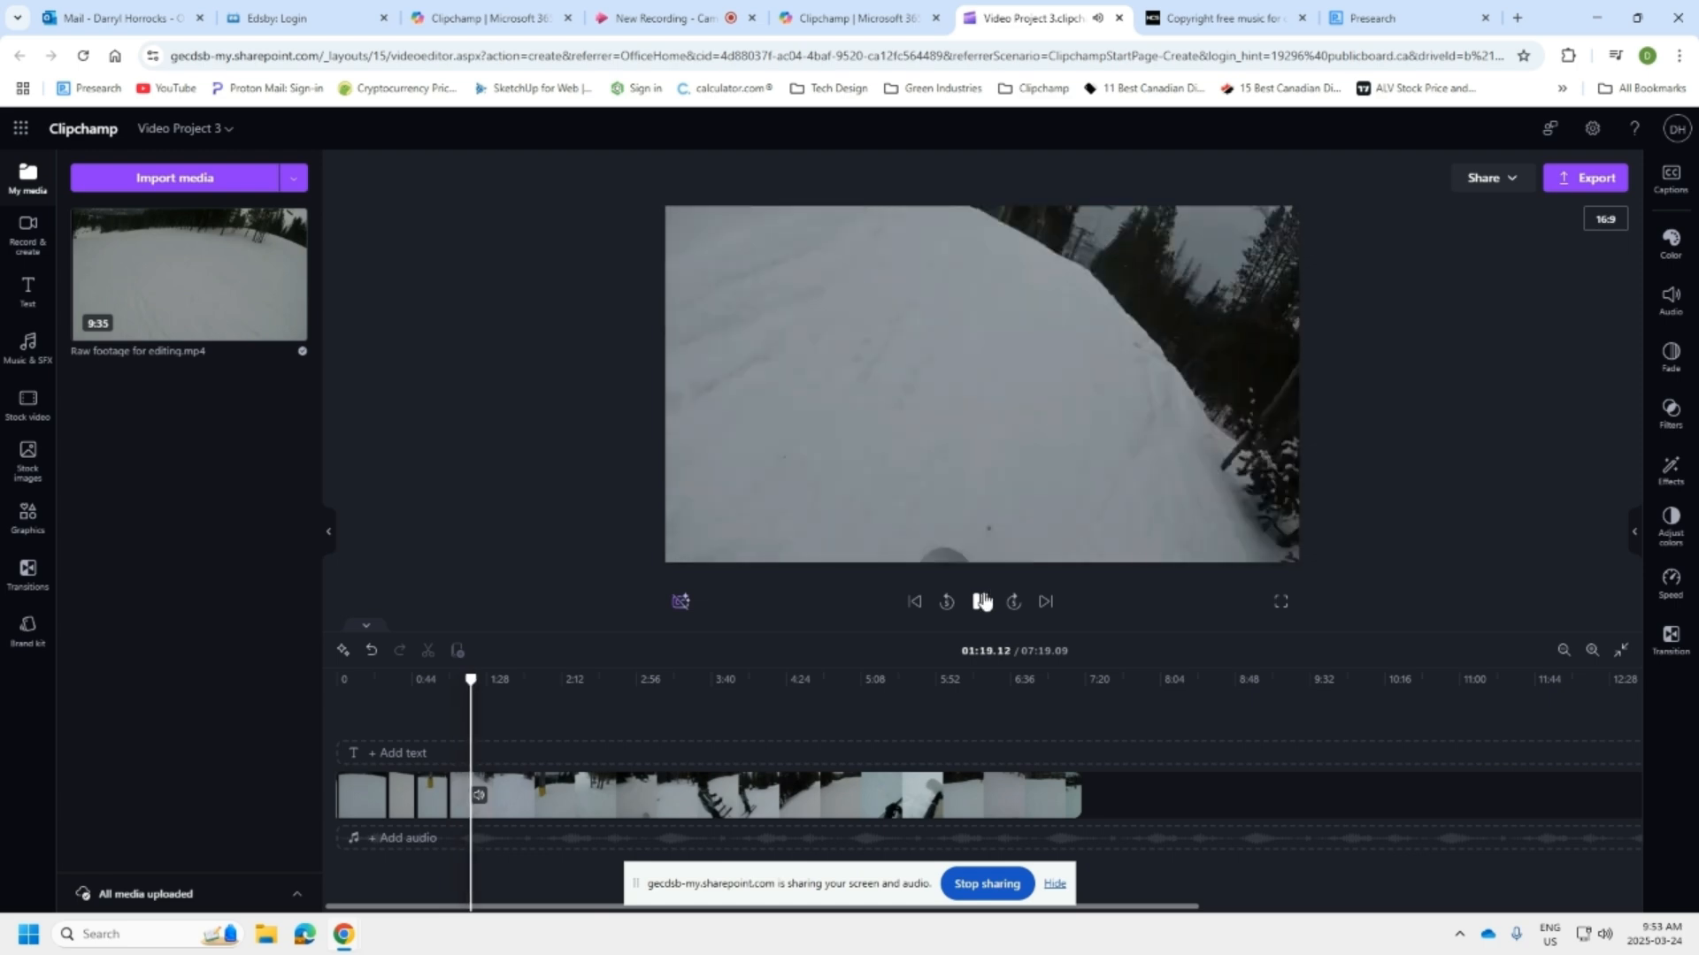
click(982, 602)
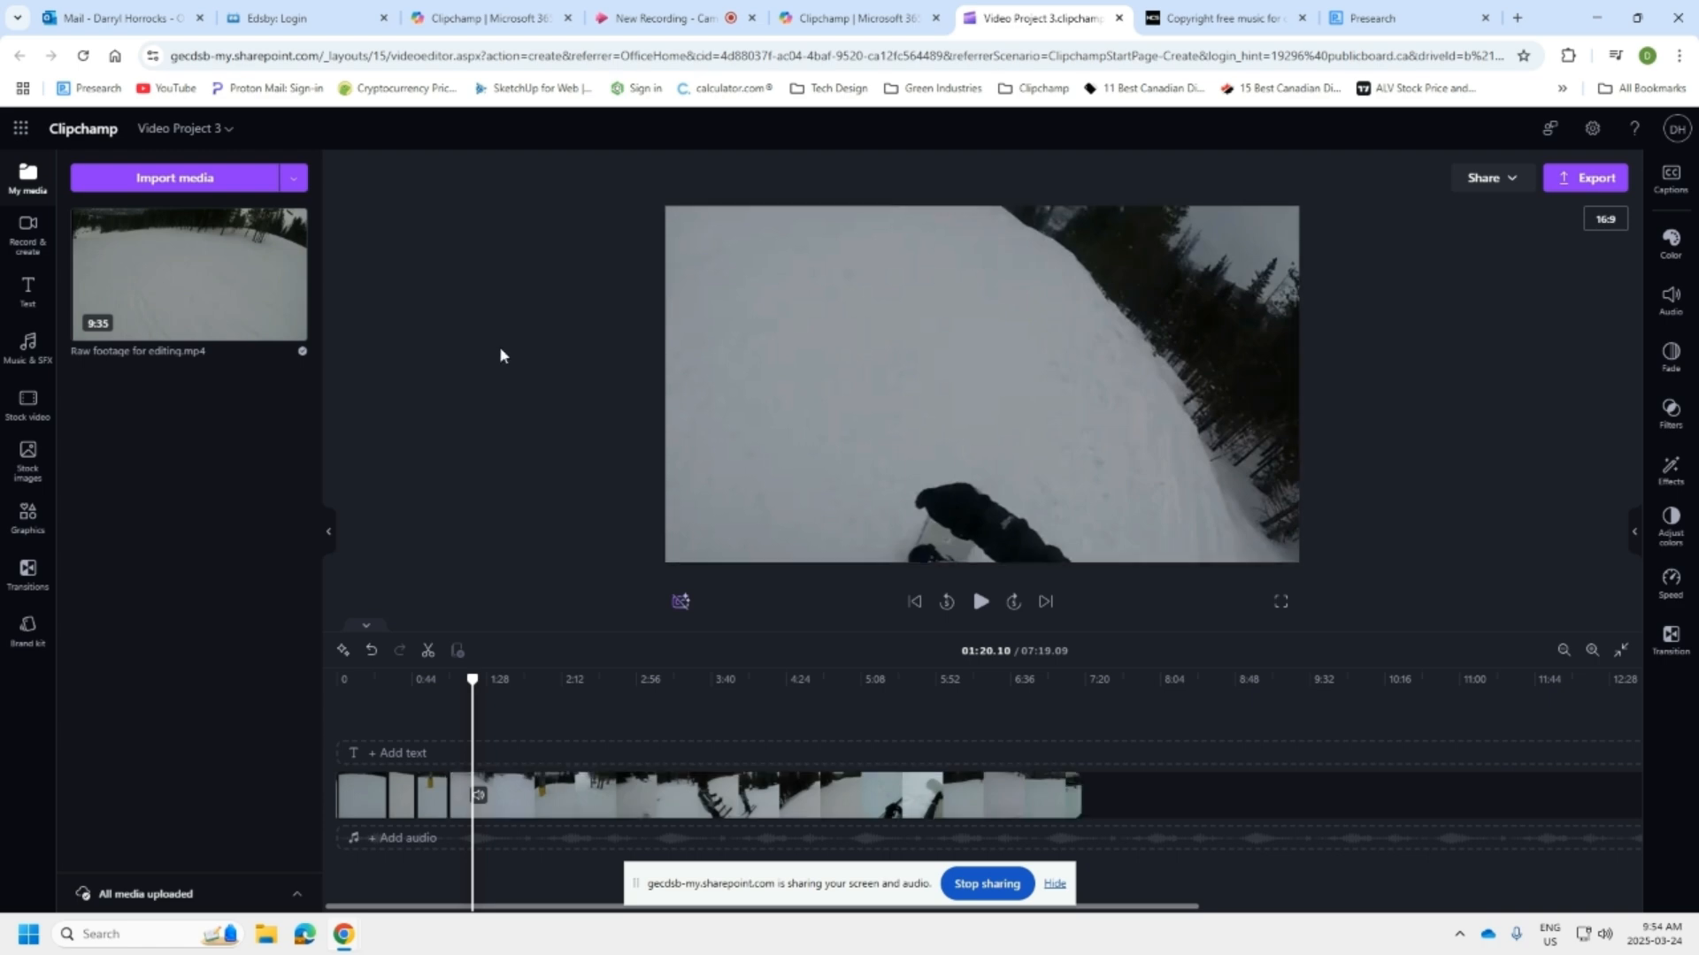
Start exporting the edited video and name the output file Clipchamp Assignment 1
click(1592, 181)
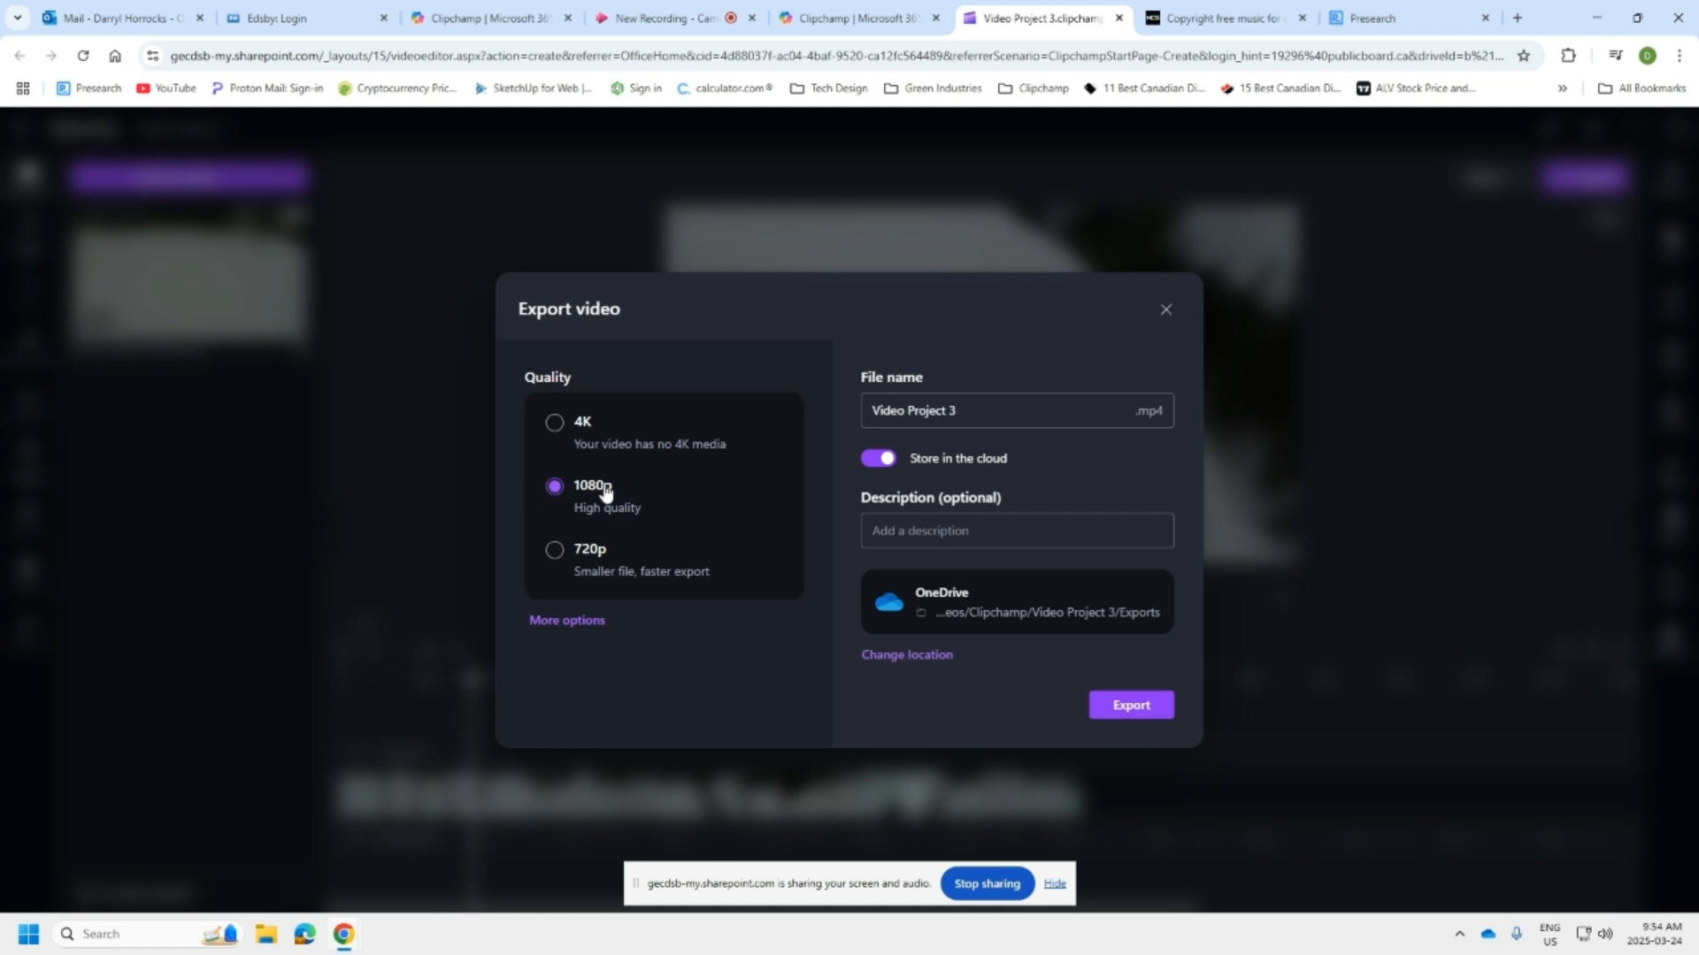
click(1028, 399)
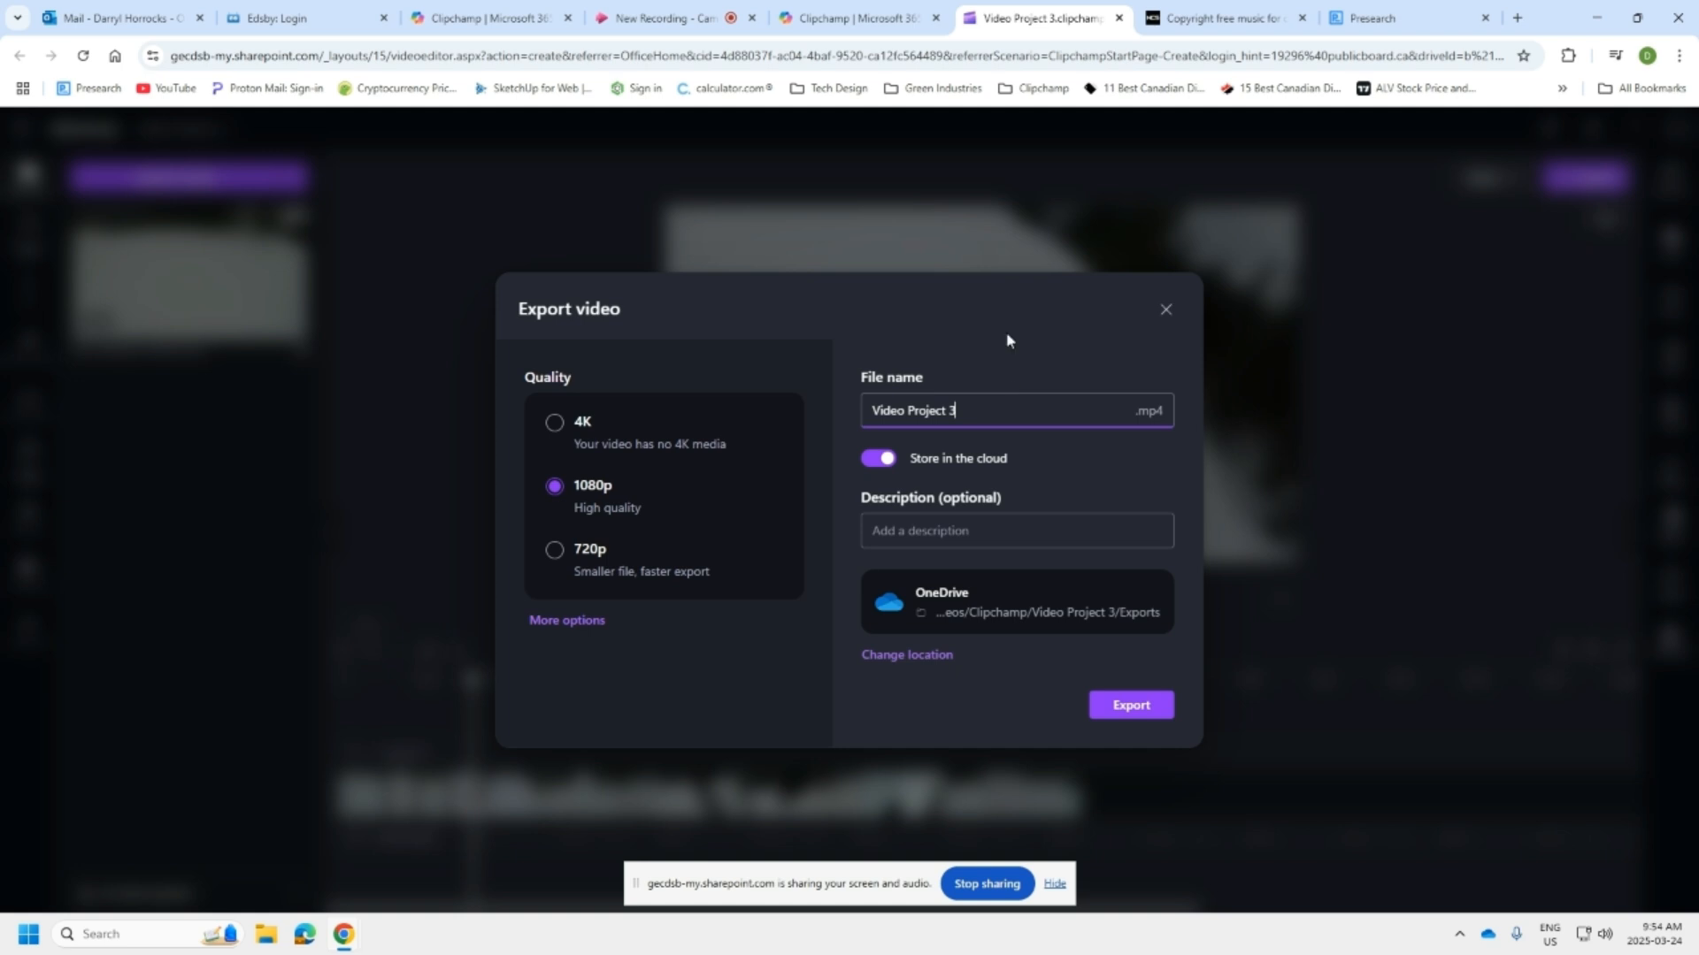
key(BackSpace)
key(BackSpace)
key(BackSpace)
key(BackSpace)
key(BackSpace)
key(BackSpace)
key(BackSpace)
key(BackSpace)
key(BackSpace)
key(BackSpace)
key(BackSpace)
key(BackSpace)
key(BackSpace)
key(BackSpace)
key(BackSpace)
text(Clipchamp Assignment 1)
Open the choice of export location and look through My files and the shared libraries for a destination folder
click(920, 661)
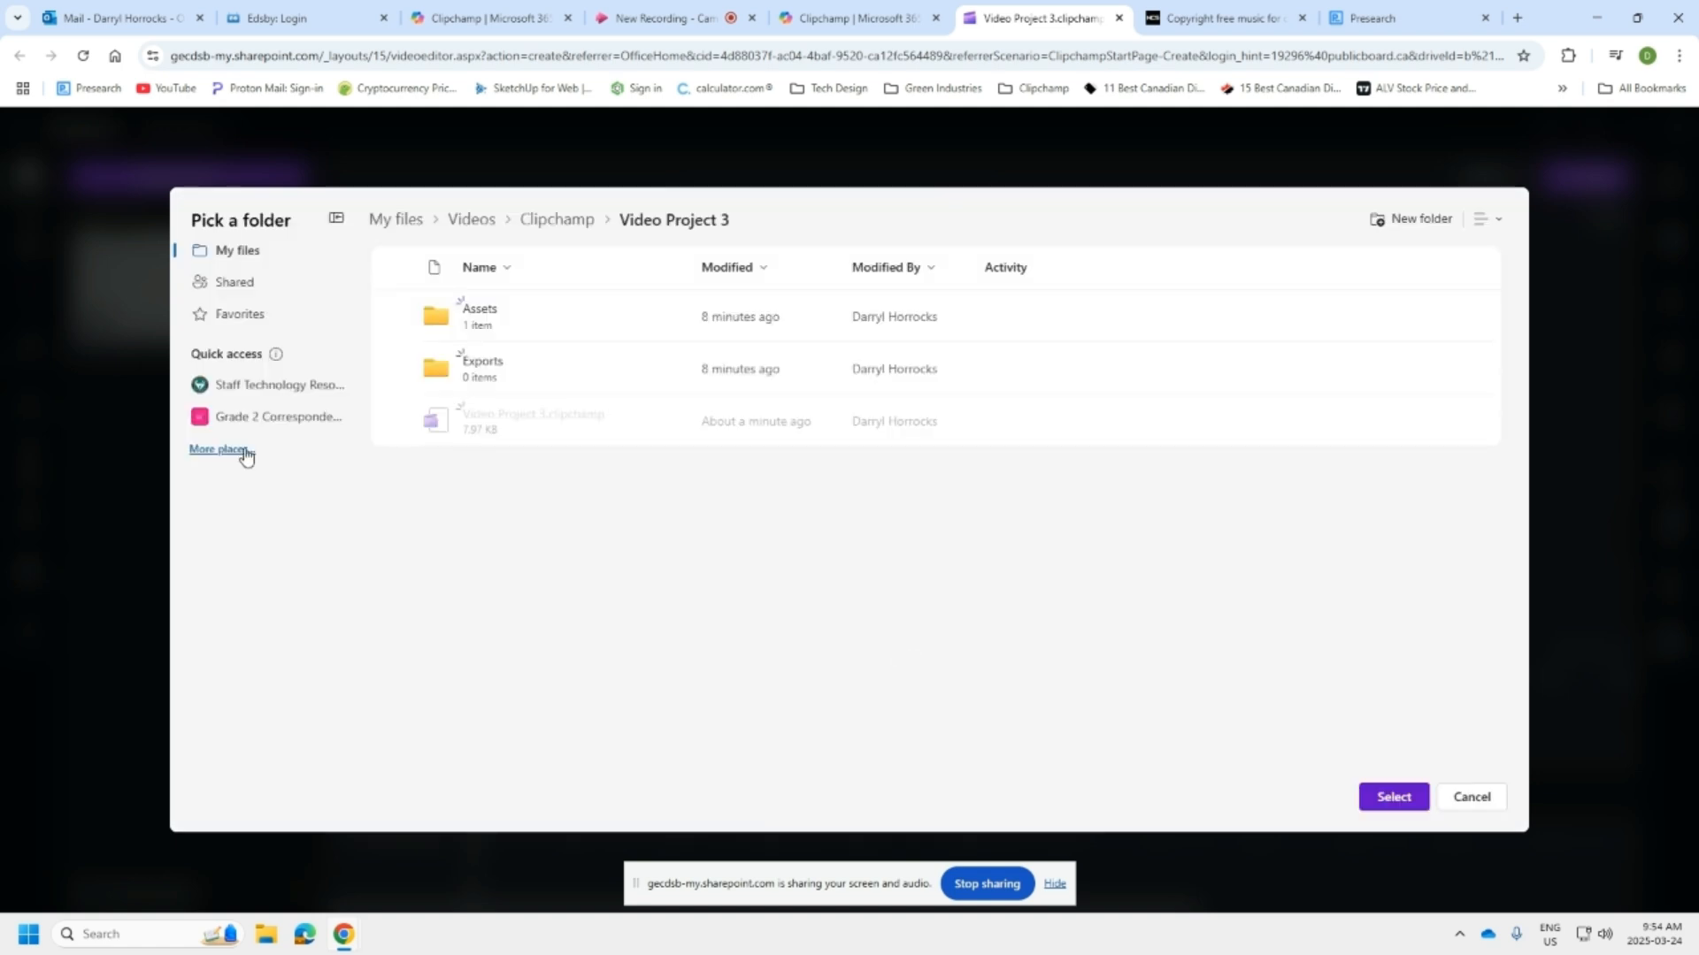
click(243, 259)
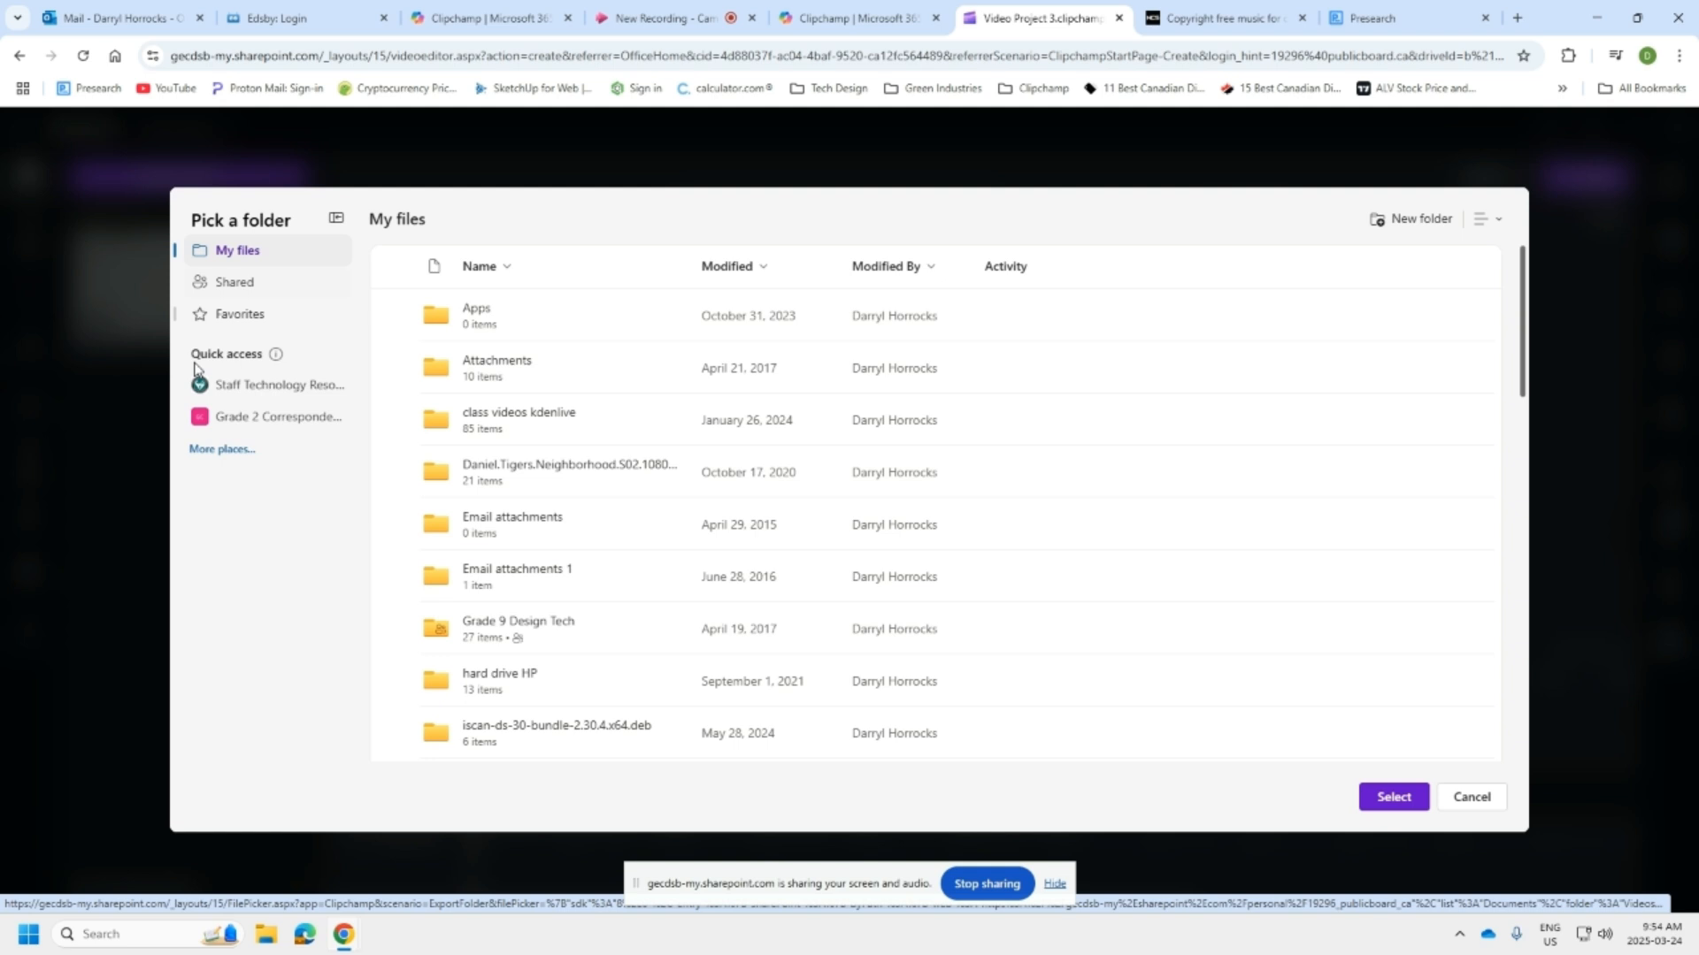
scroll(624, 598, down, 2)
scroll(623, 598, down, 4)
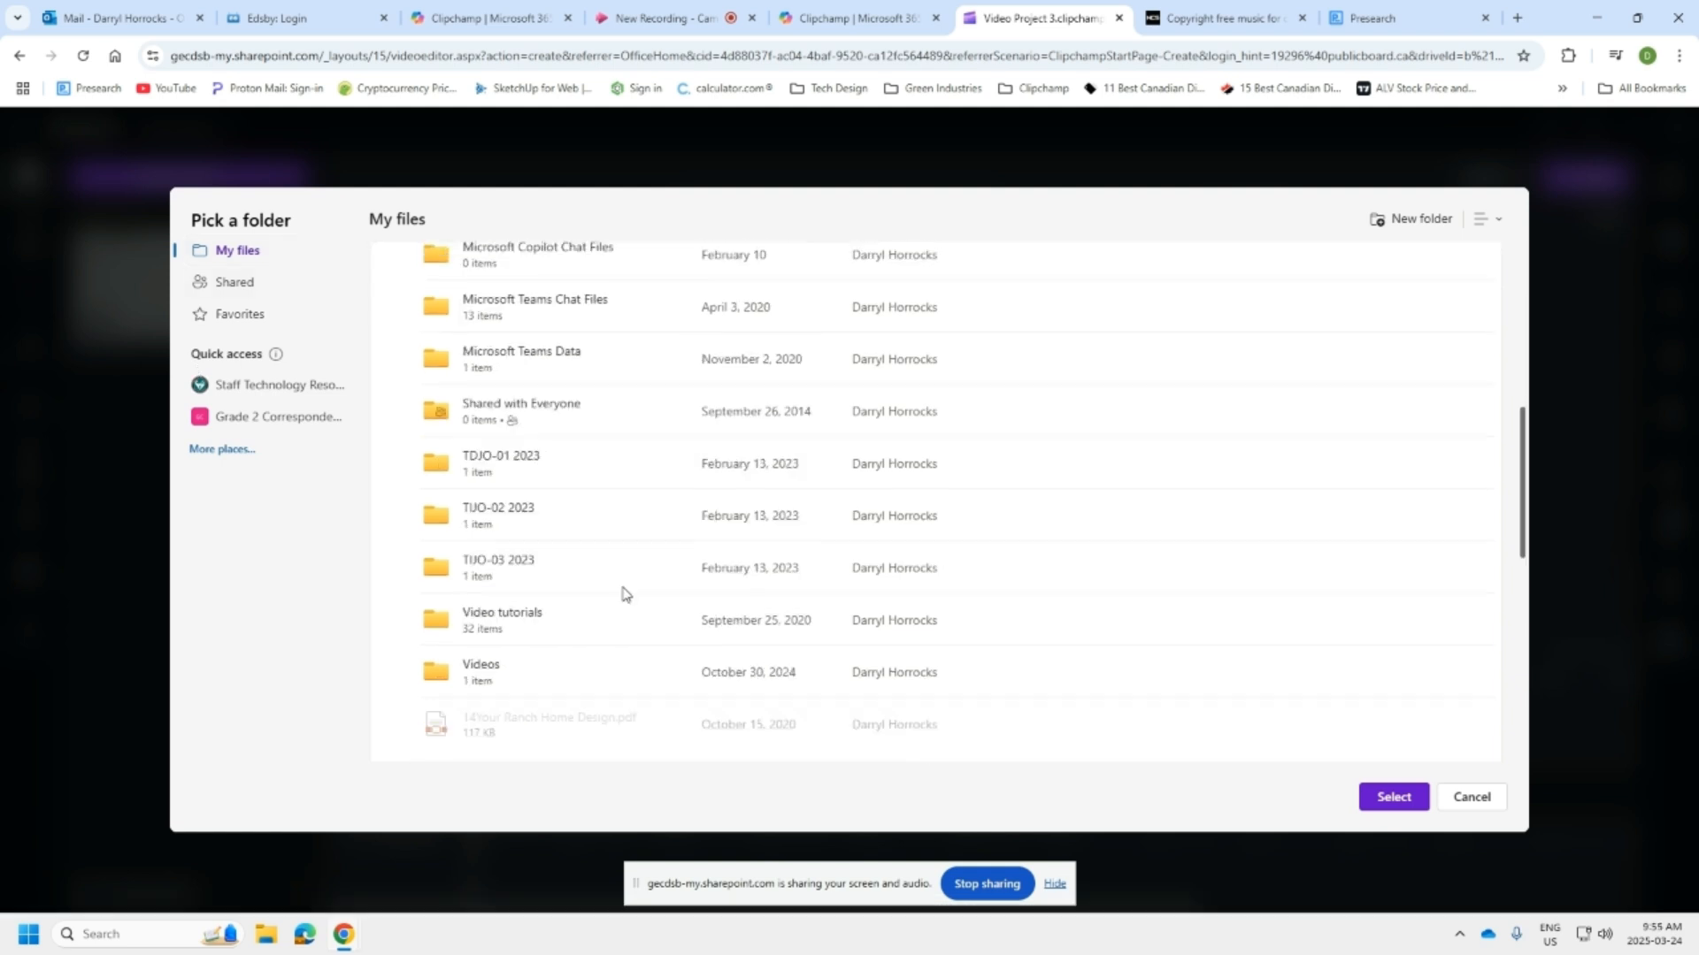
scroll(623, 595, down, 1)
scroll(624, 594, up, 8)
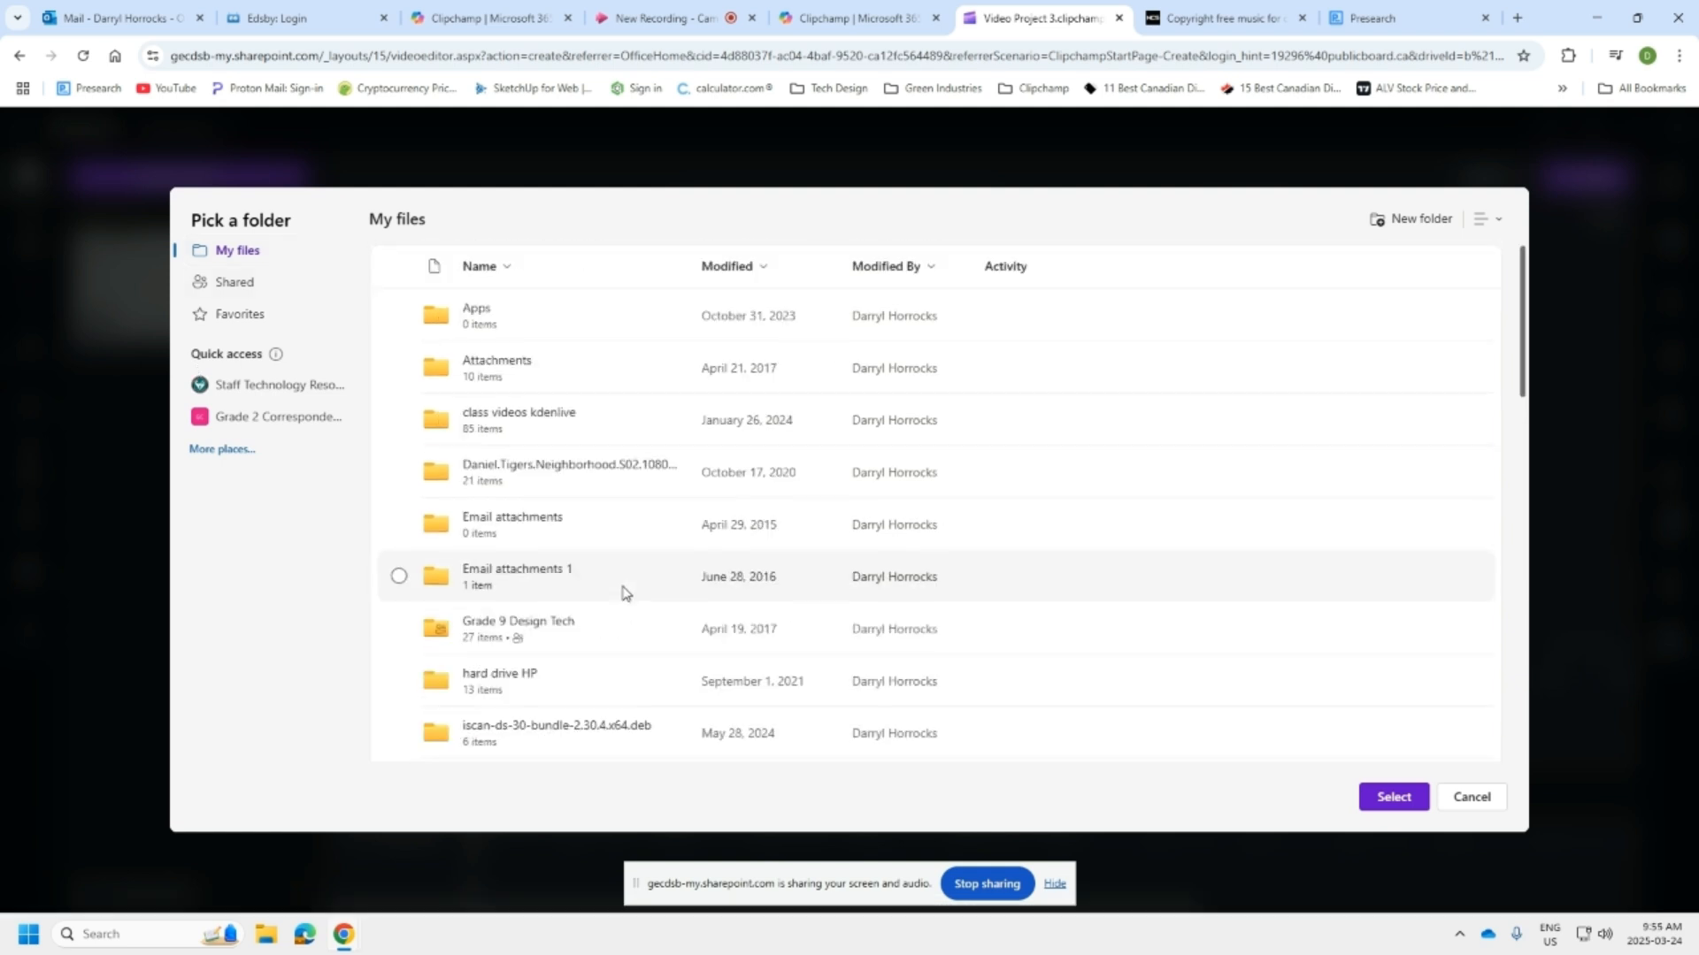
scroll(523, 448, down, 1)
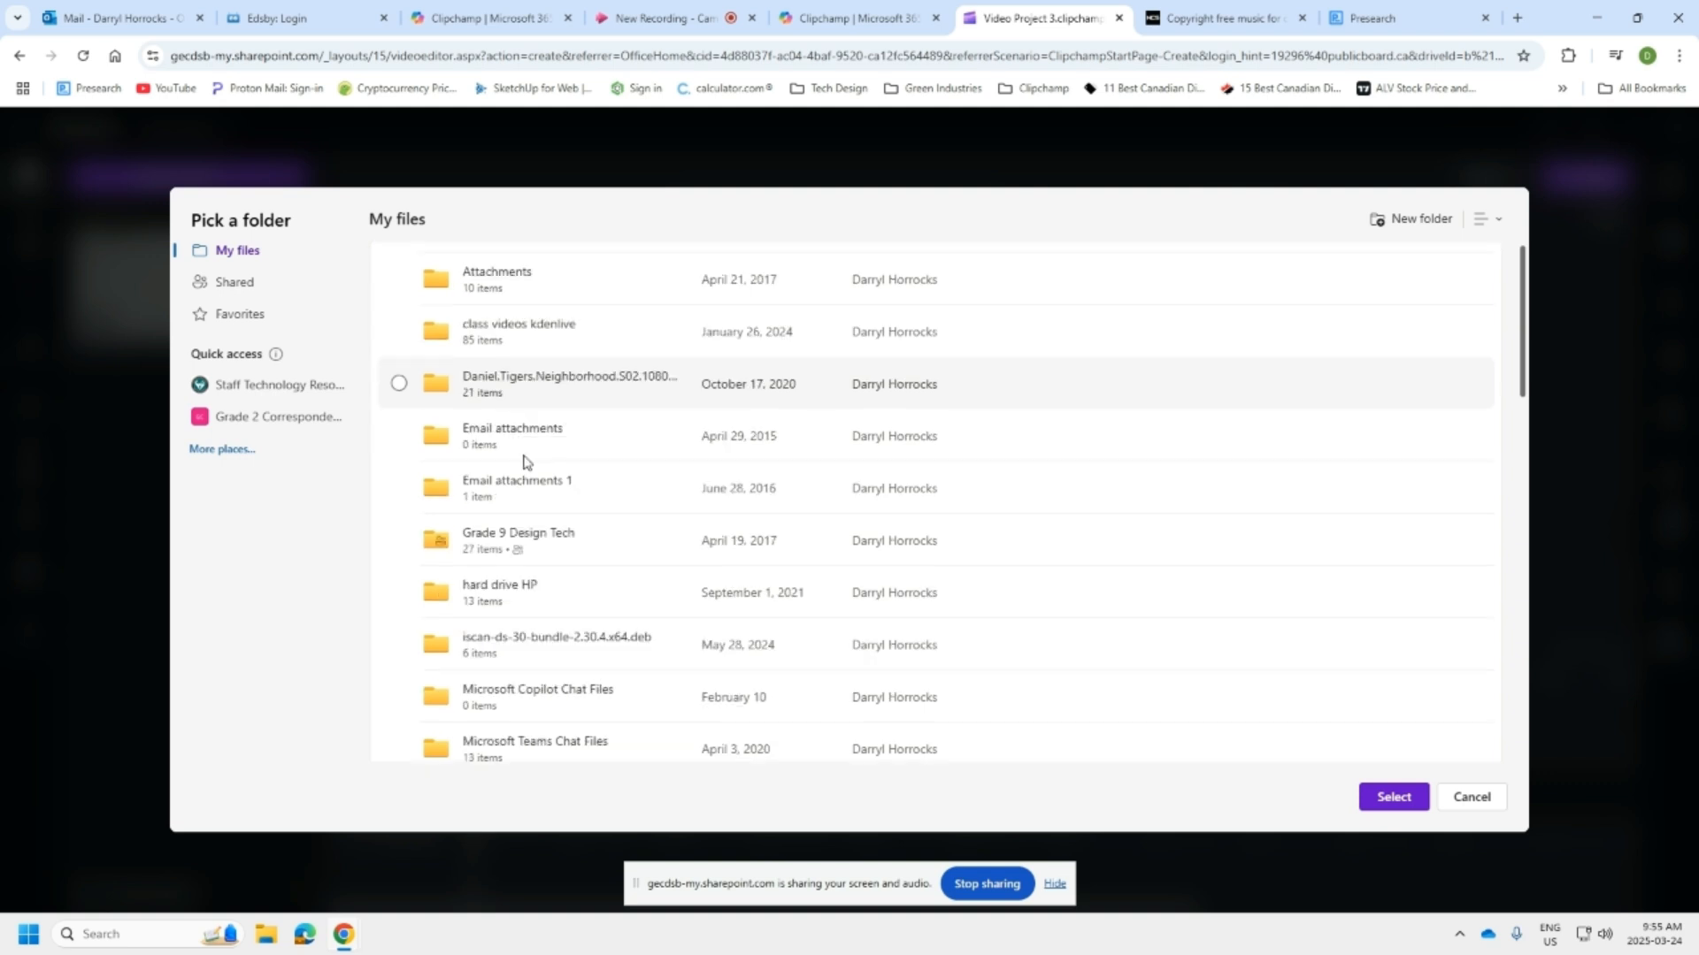
scroll(526, 458, down, 6)
scroll(532, 457, down, 4)
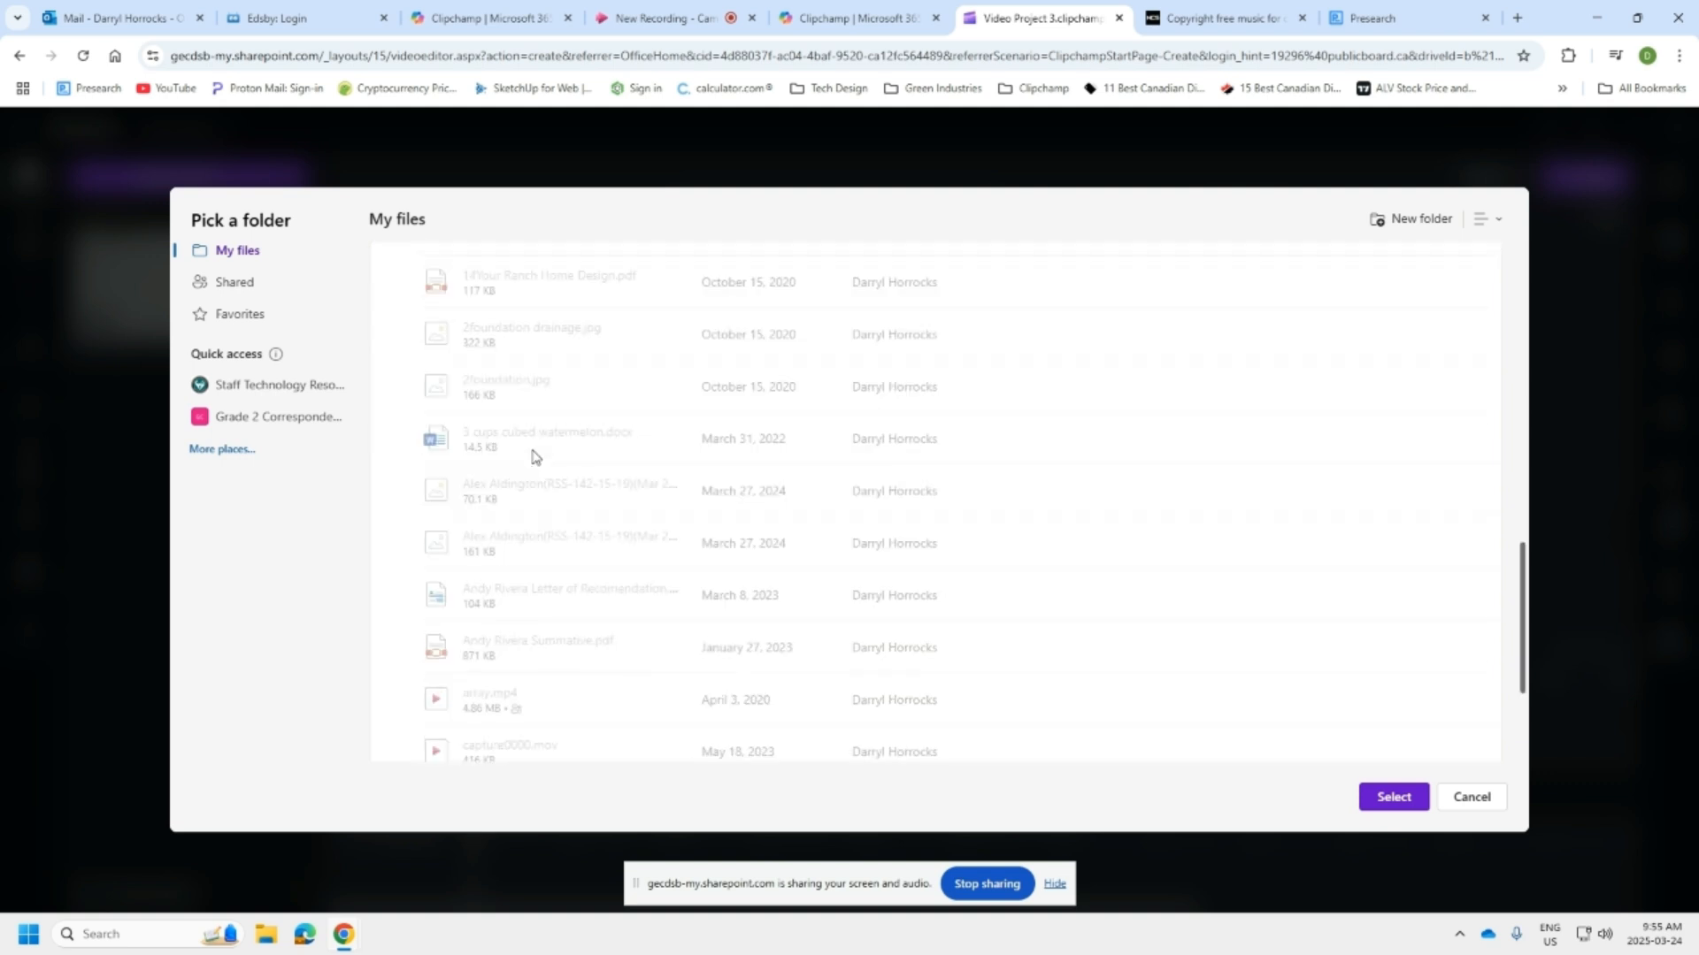
scroll(532, 457, down, 2)
scroll(532, 469, down, 4)
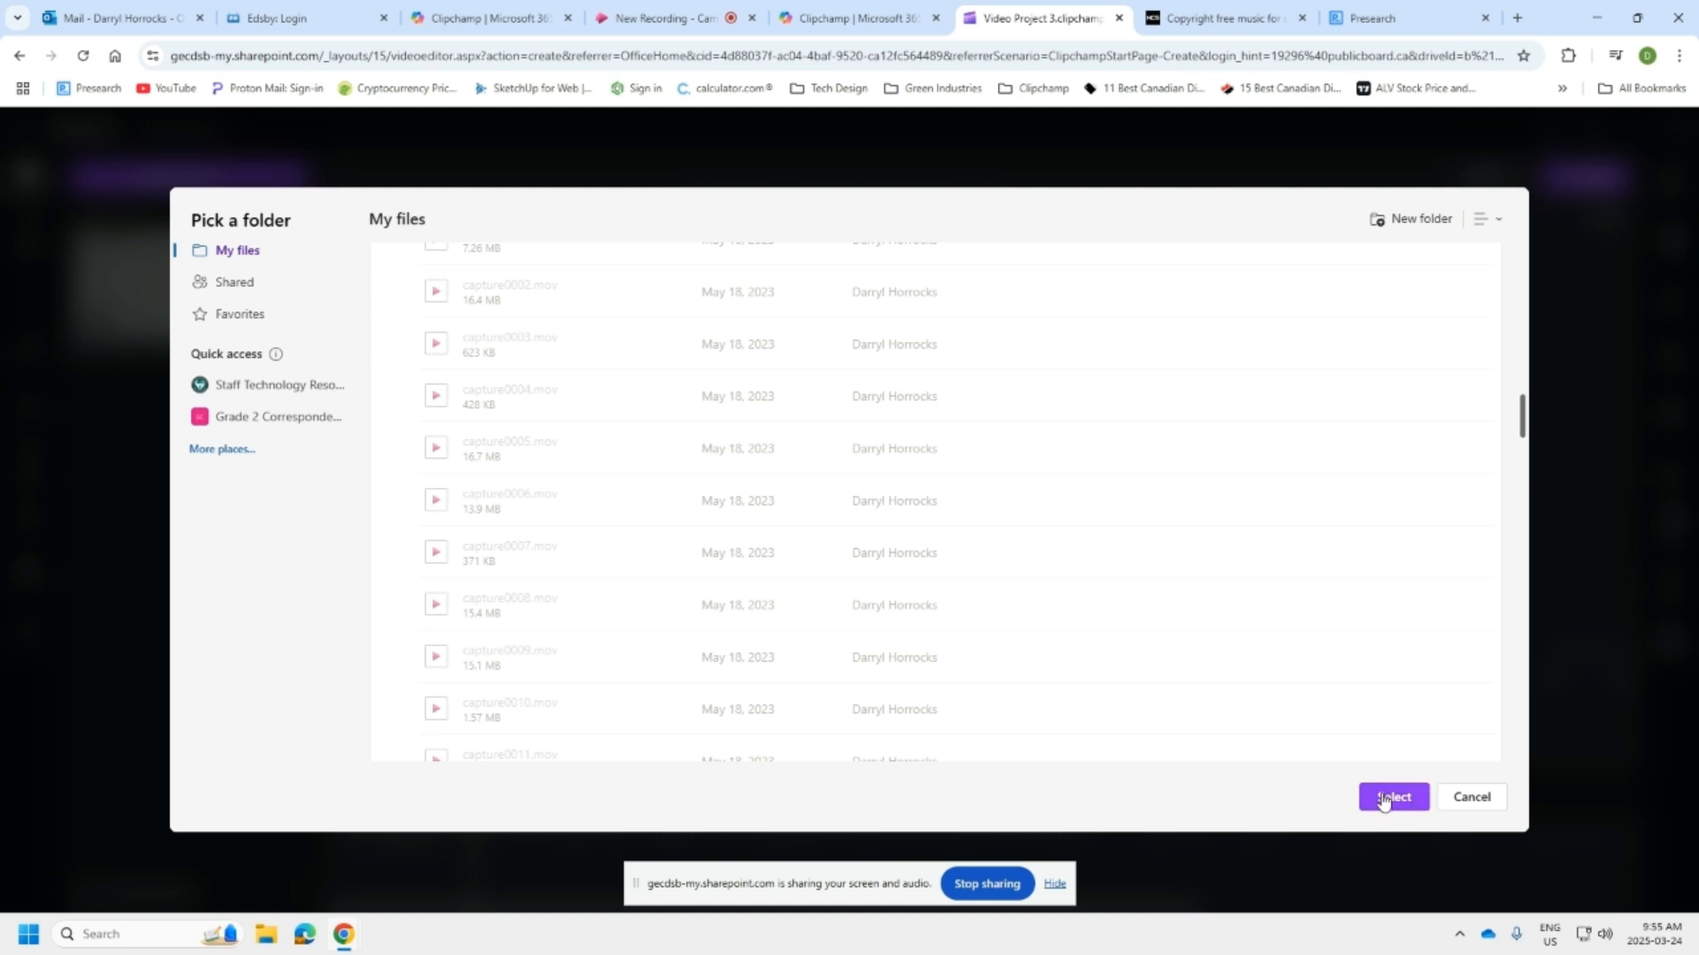
click(222, 450)
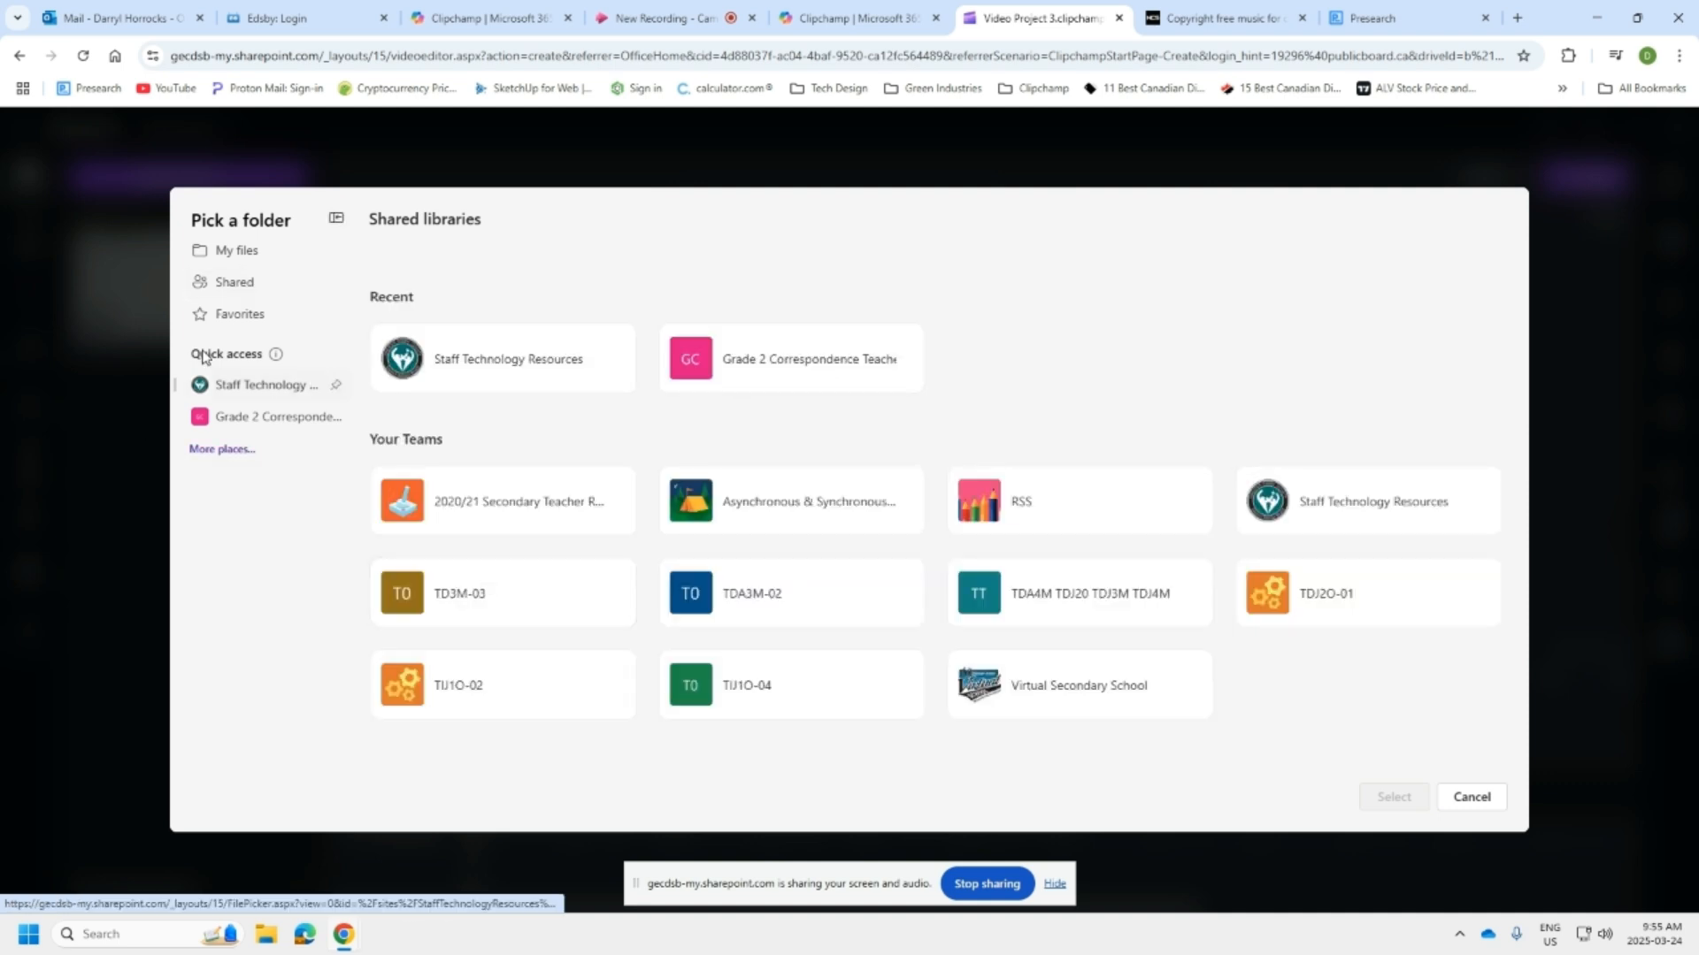
Set the export location to the class videos kdenlive folder in My files and export the video
click(232, 260)
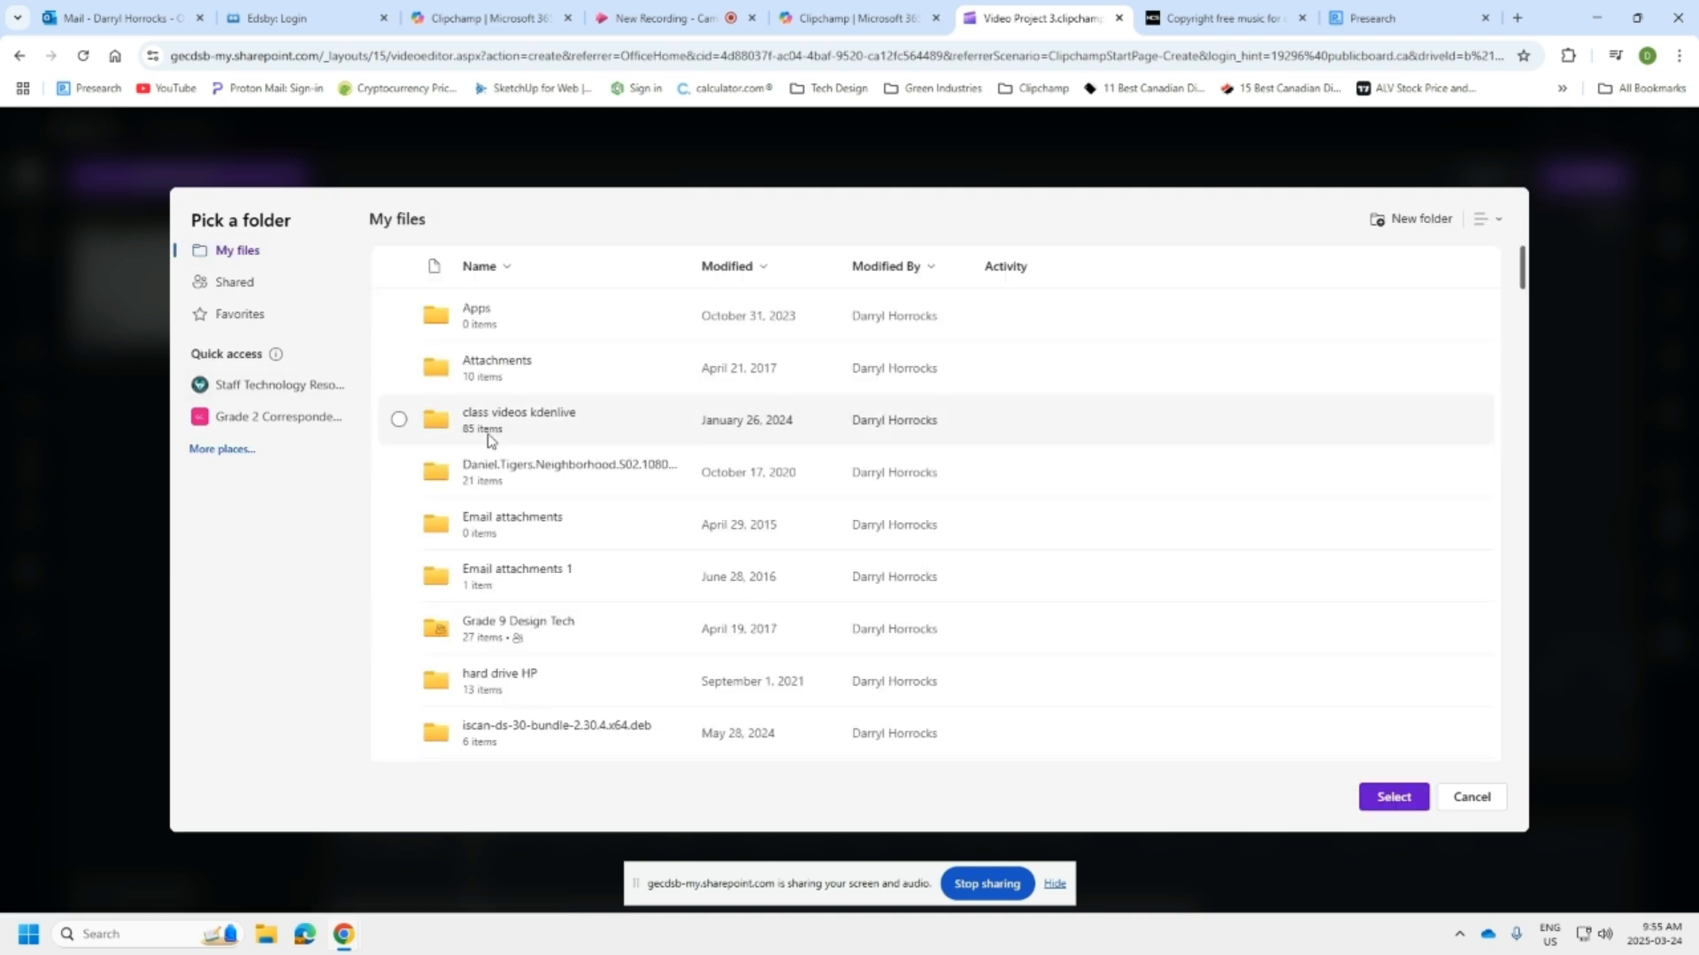
click(404, 421)
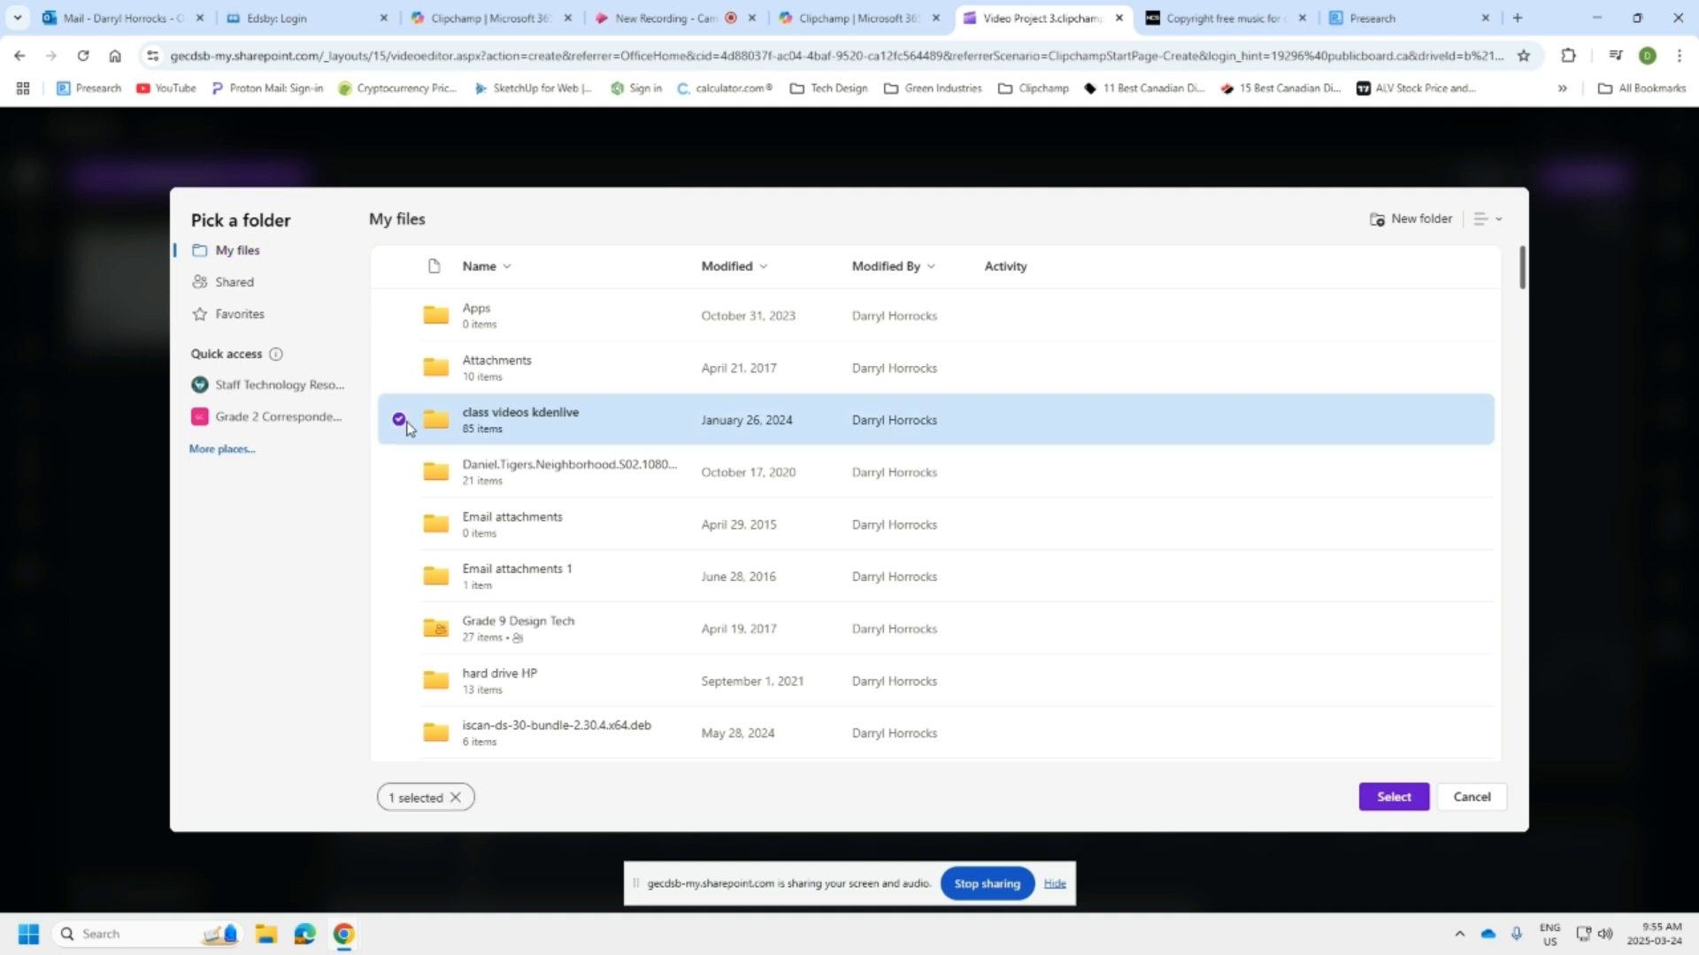
click(1393, 798)
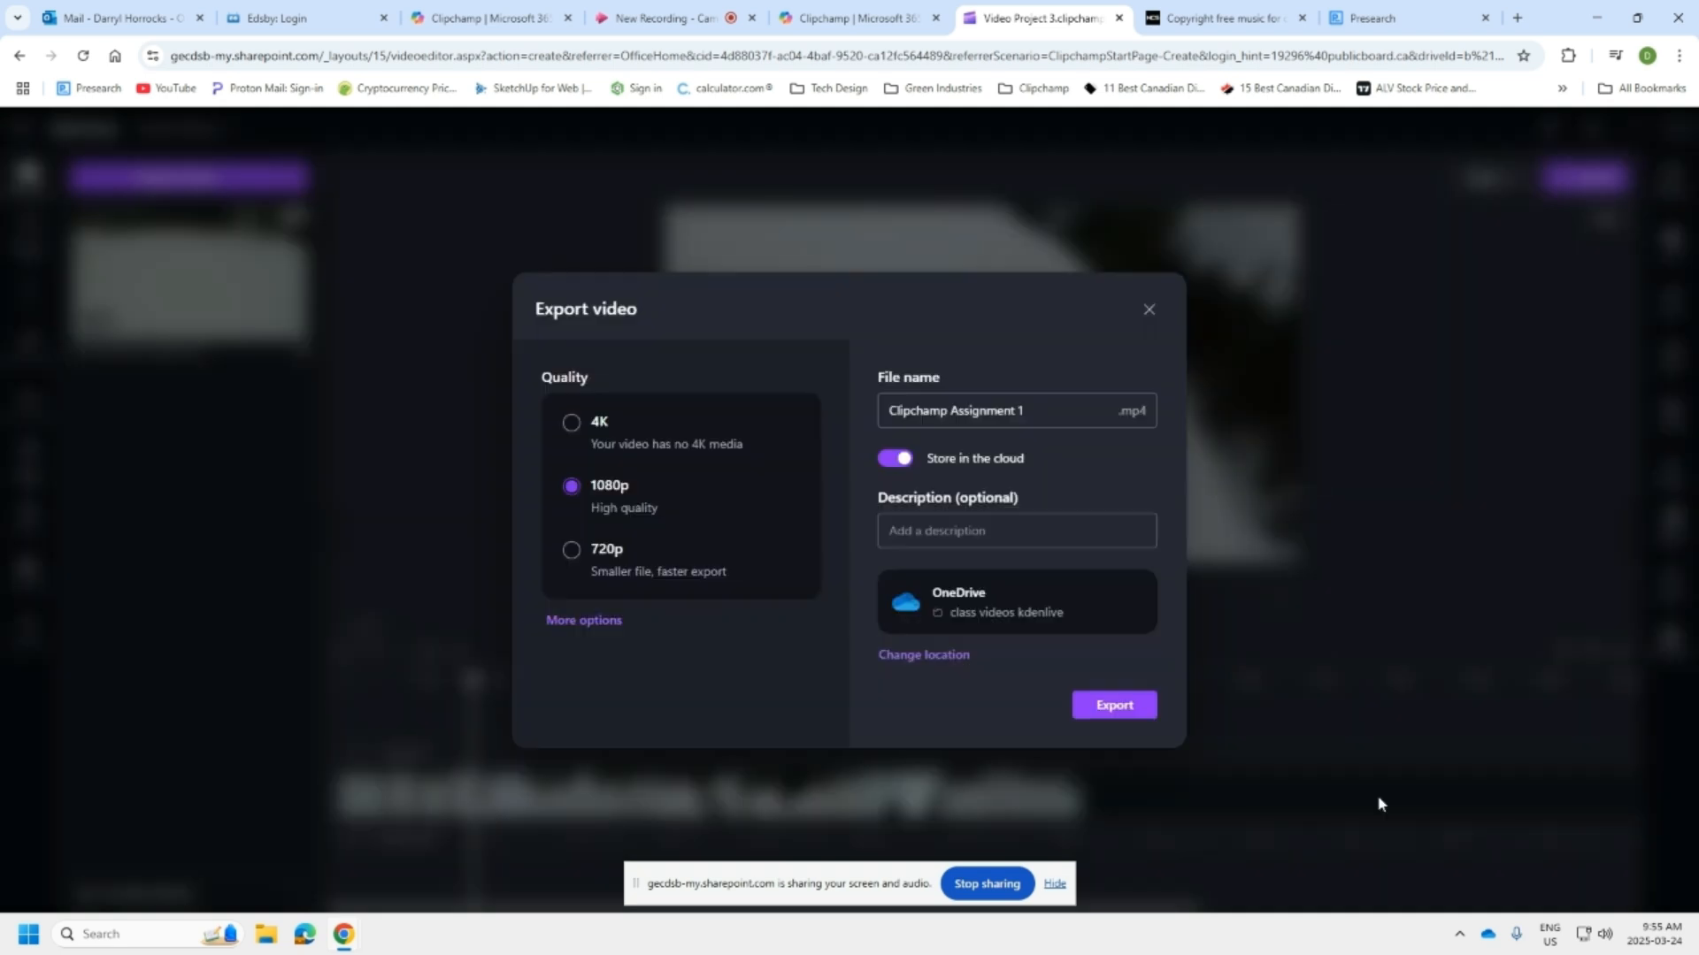
click(1114, 706)
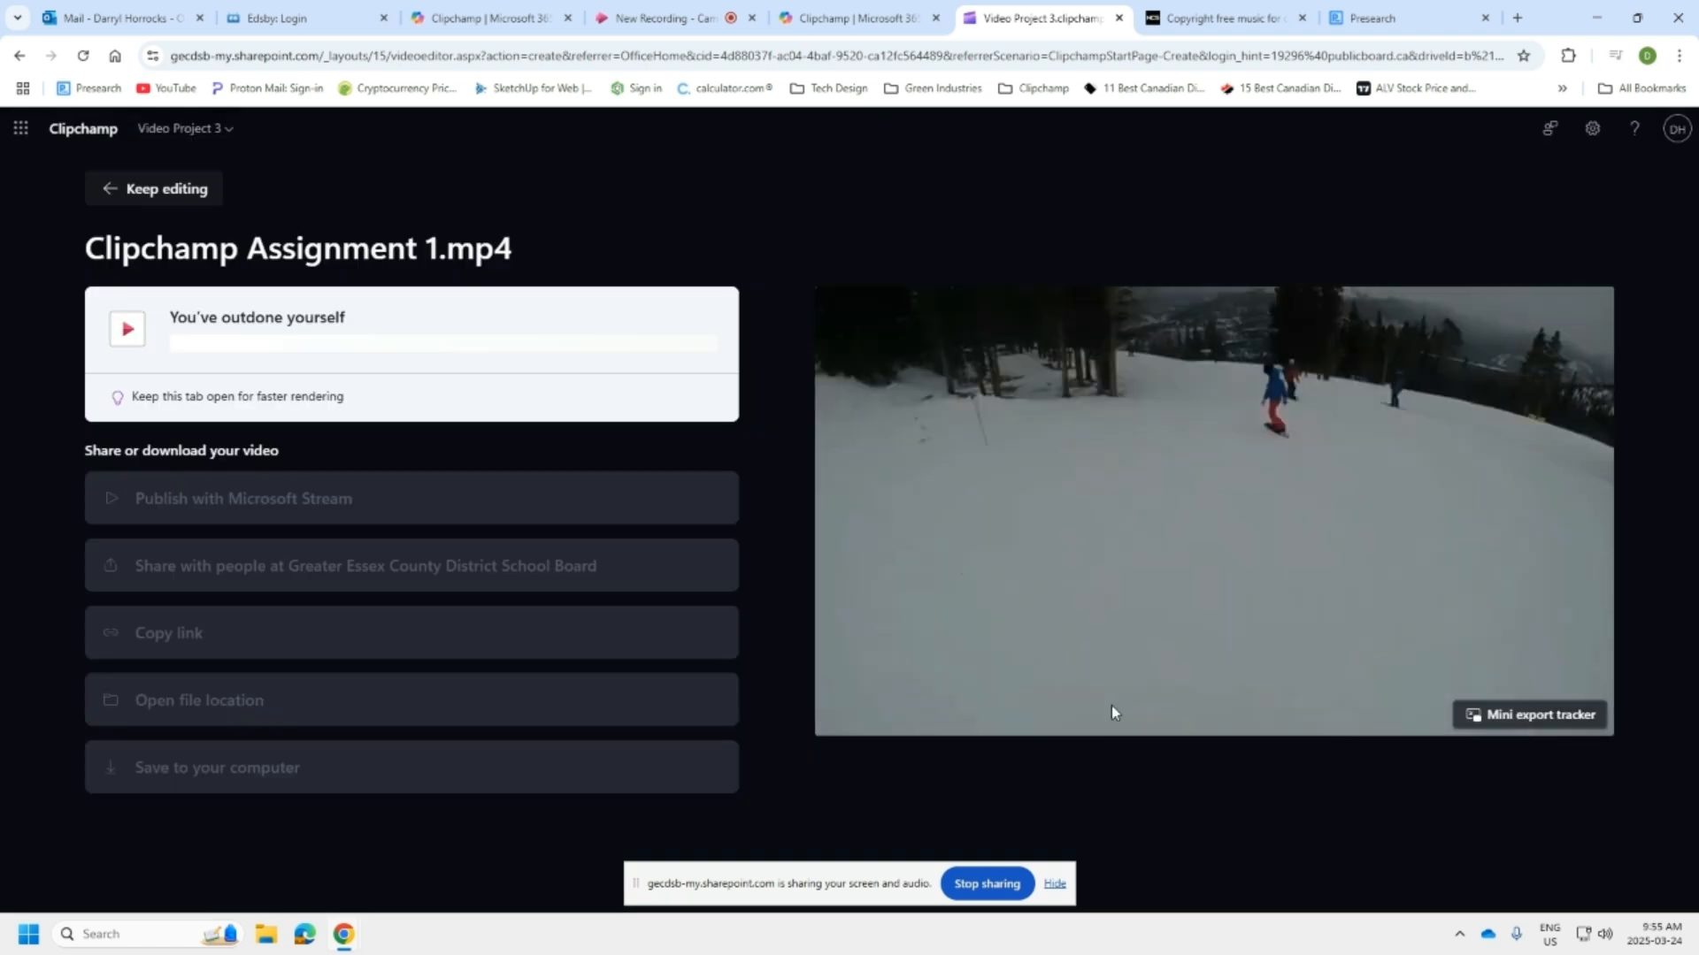